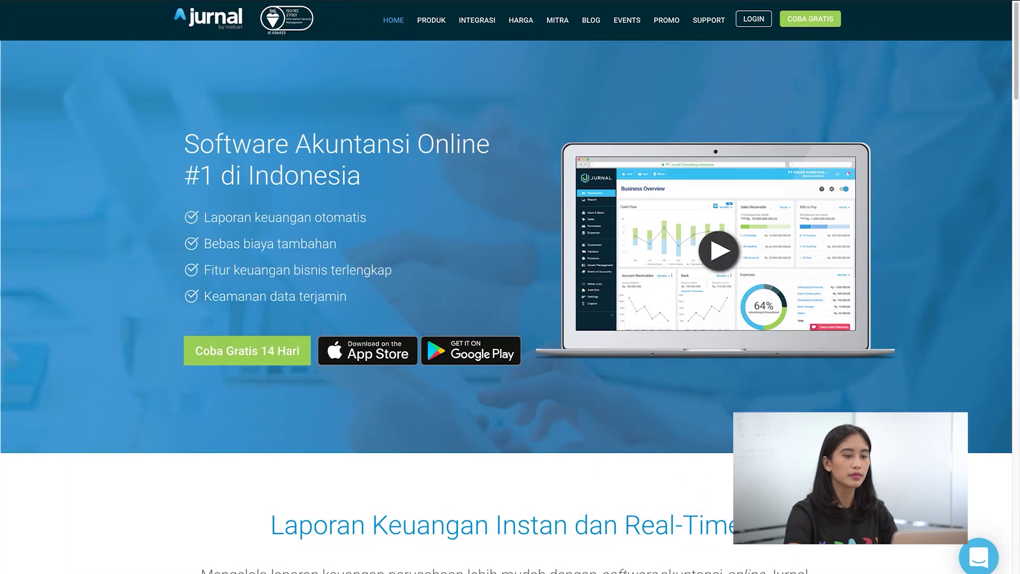
Step: Open the Harga page to compare Enterprise (Rp 599rb), Pro (Rp 399rb) and Starter (Rp 199rb) monthly plans
{"action": "left_click", "coordinate": [508, 27]}
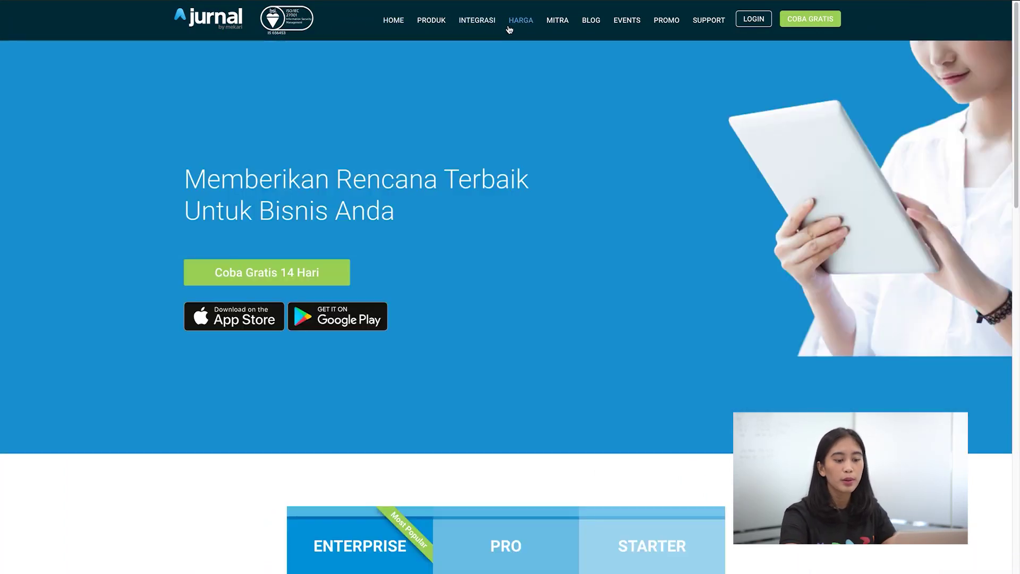
{"action": "scroll", "coordinate": [570, 244], "scroll_direction": "down", "scroll_amount": 5}
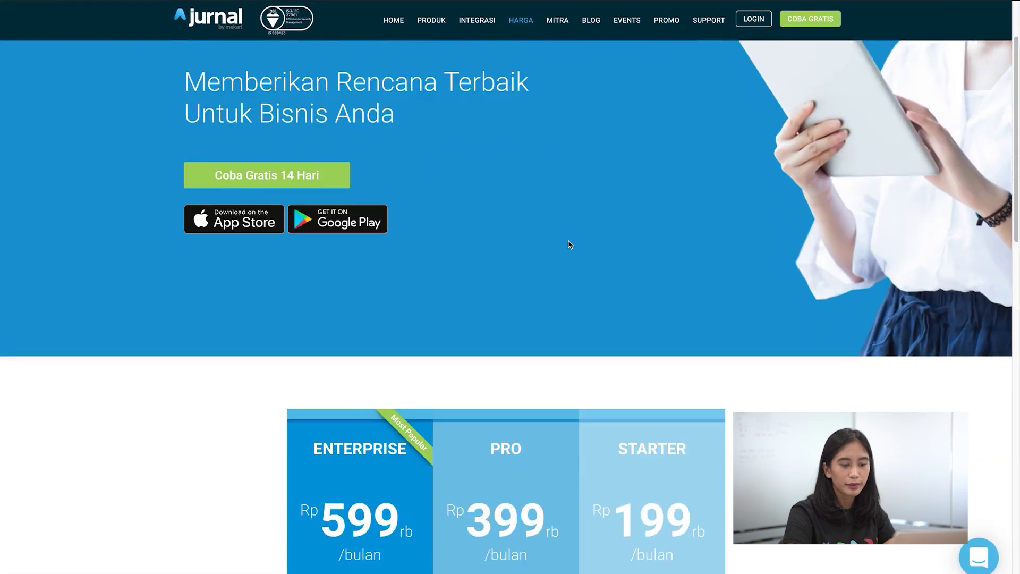
{"action": "scroll", "coordinate": [569, 244], "scroll_direction": "down", "scroll_amount": 1}
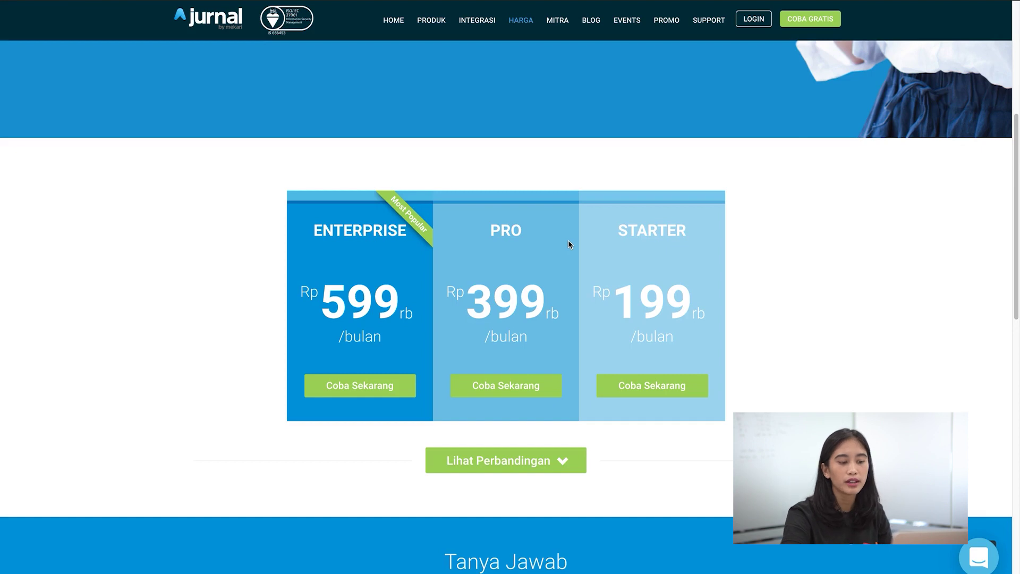
{"action": "scroll", "coordinate": [534, 155], "scroll_direction": "down", "scroll_amount": 4}
{"action": "scroll", "coordinate": [534, 156], "scroll_direction": "up", "scroll_amount": 3}
{"action": "scroll", "coordinate": [534, 156], "scroll_direction": "up", "scroll_amount": 2}
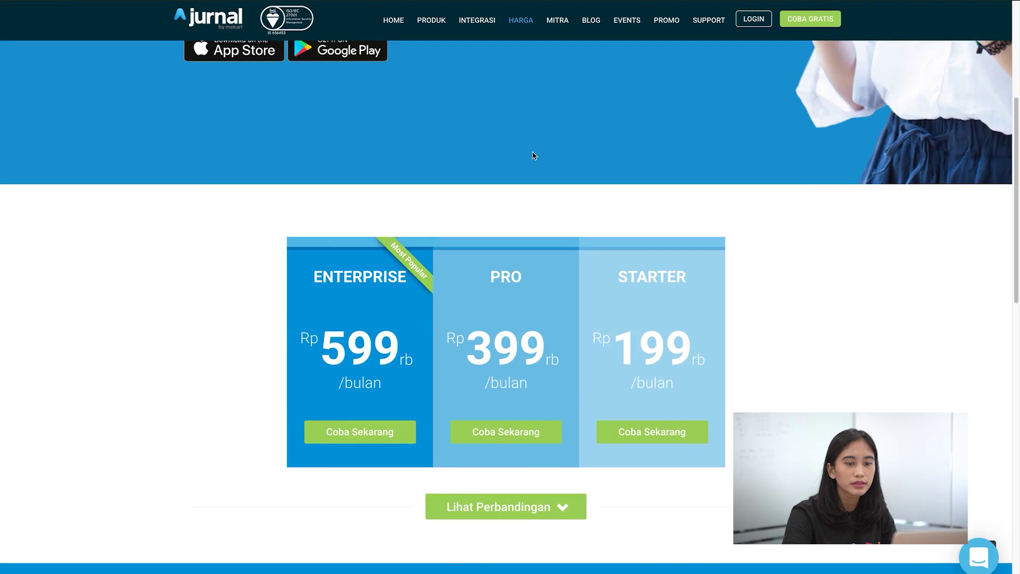
Step: Sign in to the trial account with the account e-mail and password
{"action": "left_click", "coordinate": [753, 19]}
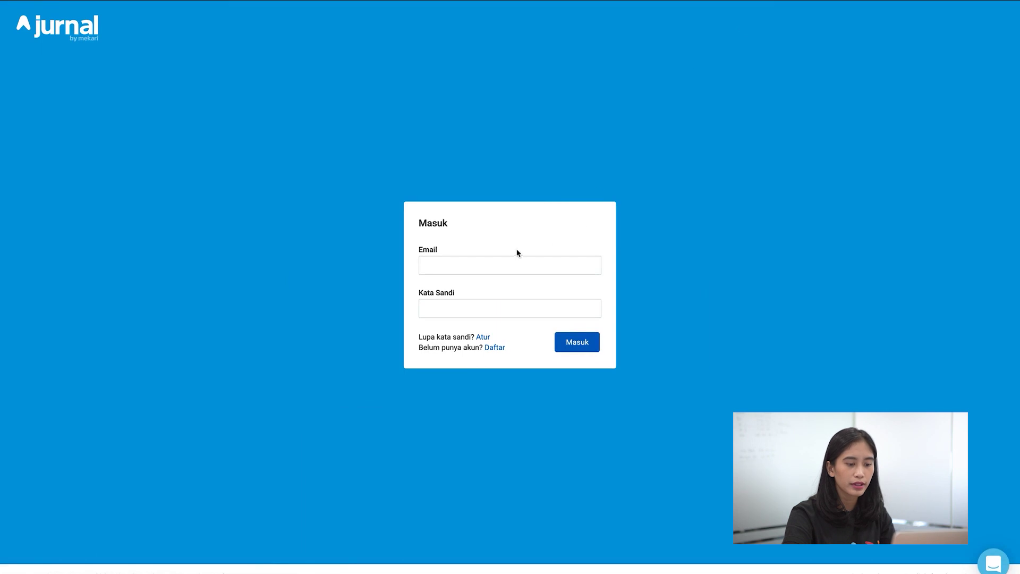
{"action": "left_click", "coordinate": [498, 265]}
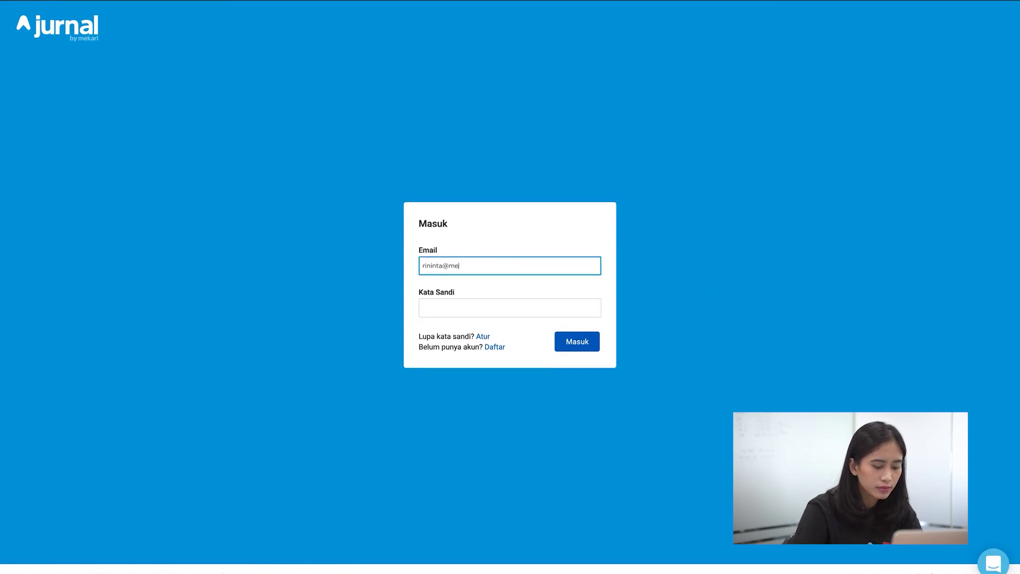
{"action": "left_click", "coordinate": [510, 309]}
{"action": "type", "text": "•••••••••••"}
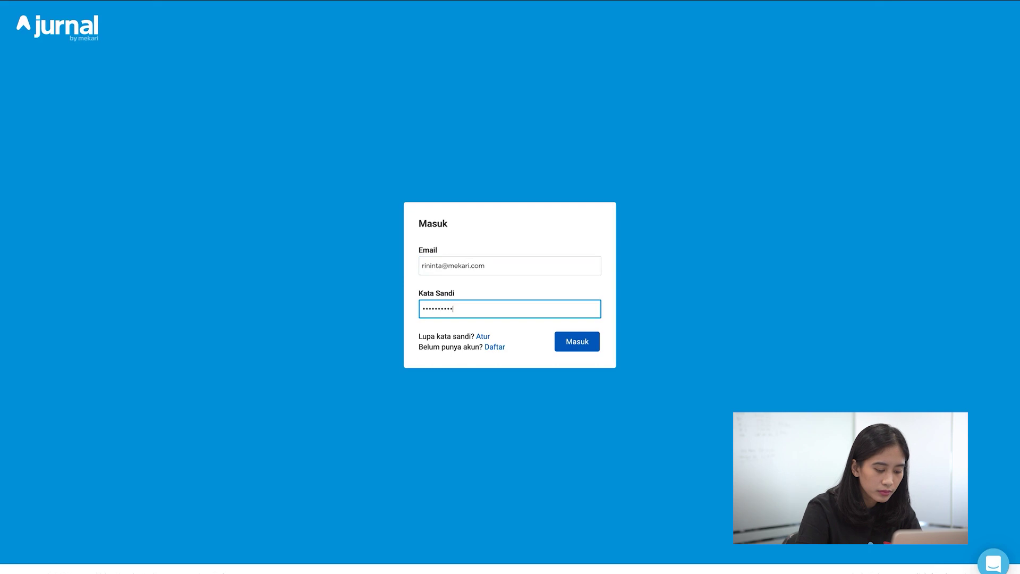
{"action": "key", "text": "Return"}
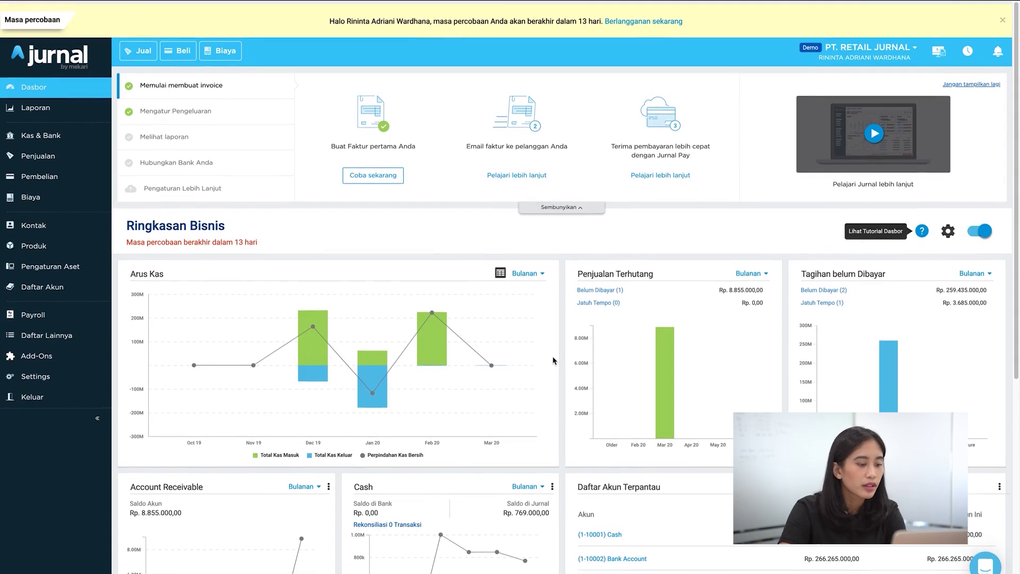
Step: Scroll the dashboard and open Laporan, listing Neraca, Laba-Rugi, Arus Kas and Buku Besar
{"action": "scroll", "coordinate": [553, 361], "scroll_direction": "down", "scroll_amount": 2}
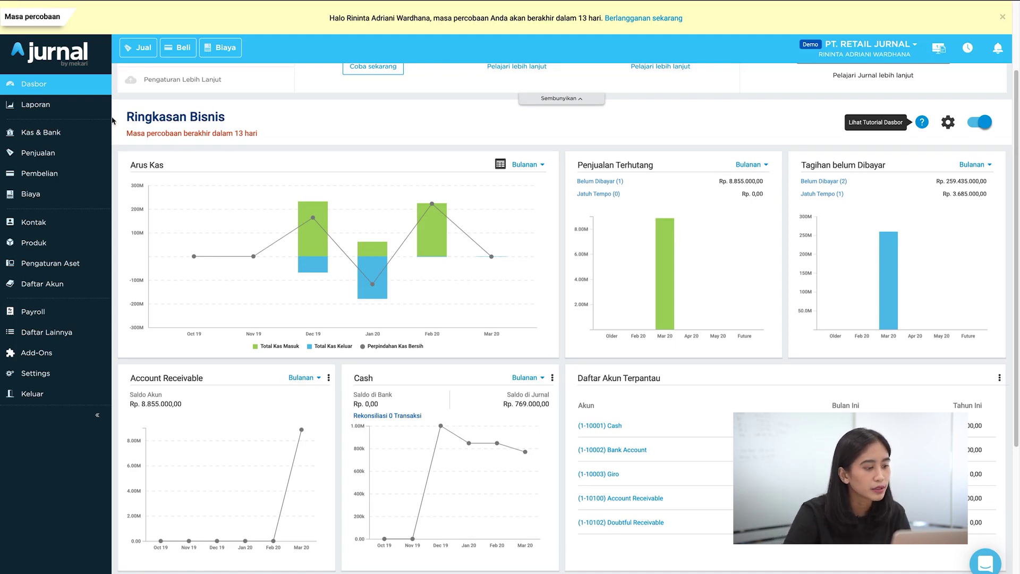
{"action": "left_click", "coordinate": [90, 115]}
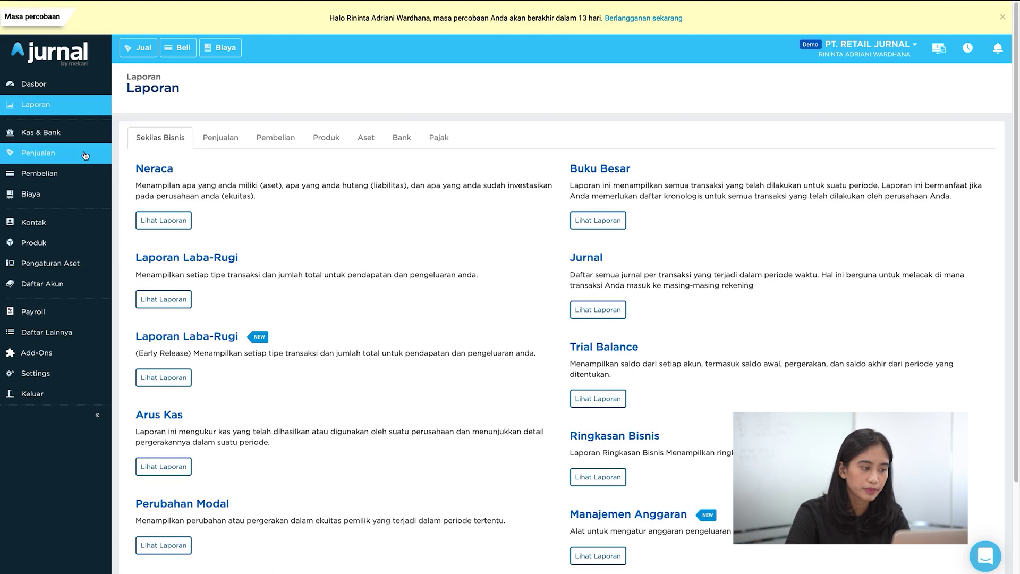
Step: Open Setting Organisasi on the Perusahaan tab showing PT. RETAIL JURNAL's company details
{"action": "left_click", "coordinate": [86, 230]}
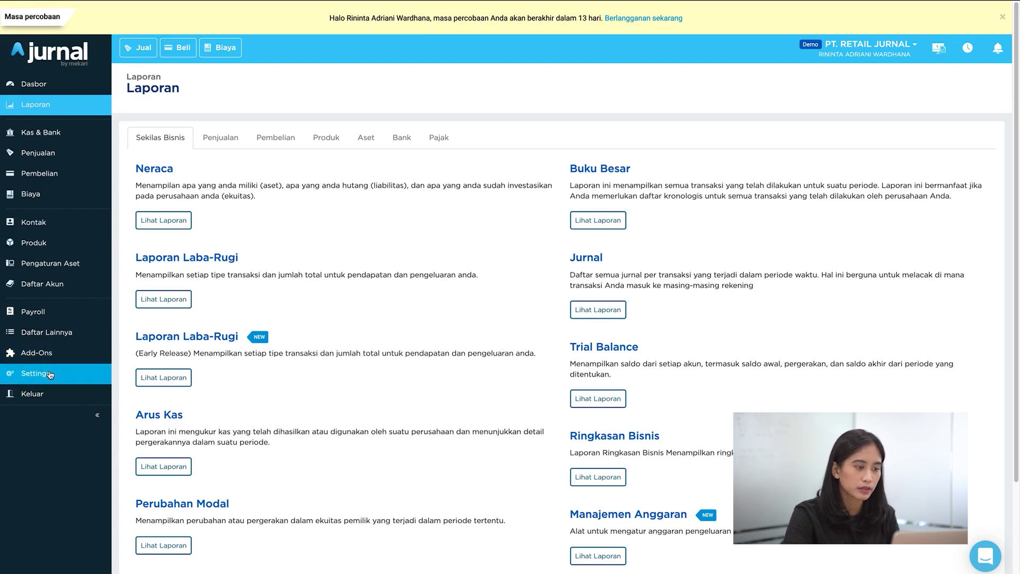
{"action": "left_click", "coordinate": [50, 374]}
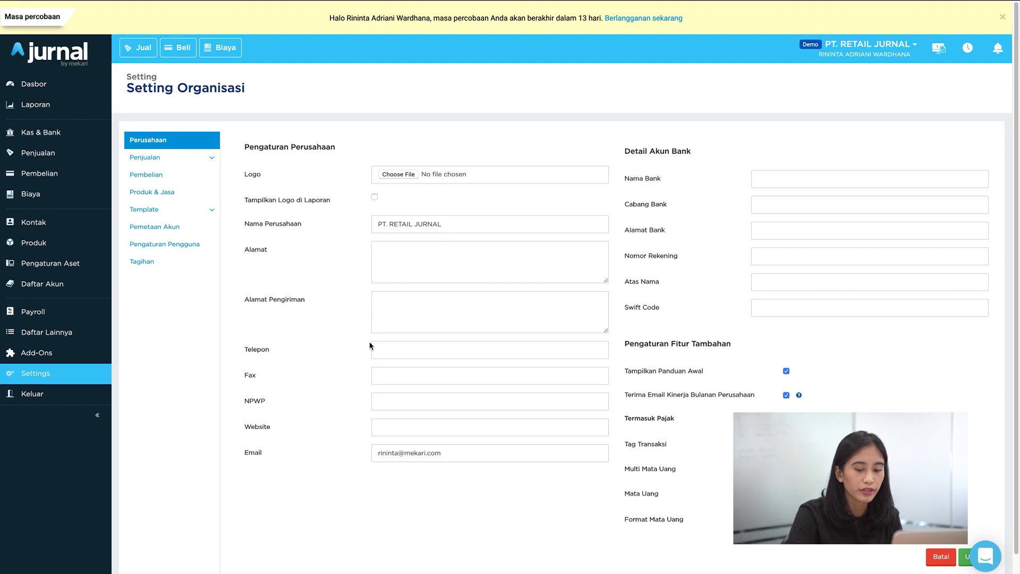
Step: Enable Tolak Penjualan jika Kekurangan Kuantitas, Pengiriman, Diskon and Diskon per Baris in sales settings and save
{"action": "left_click", "coordinate": [189, 165]}
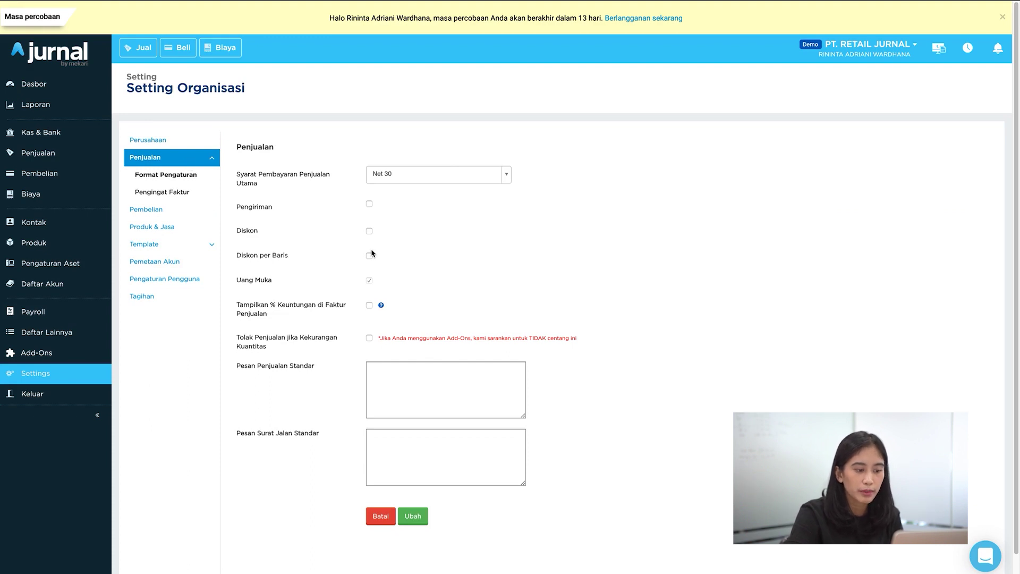
{"action": "left_click", "coordinate": [369, 338]}
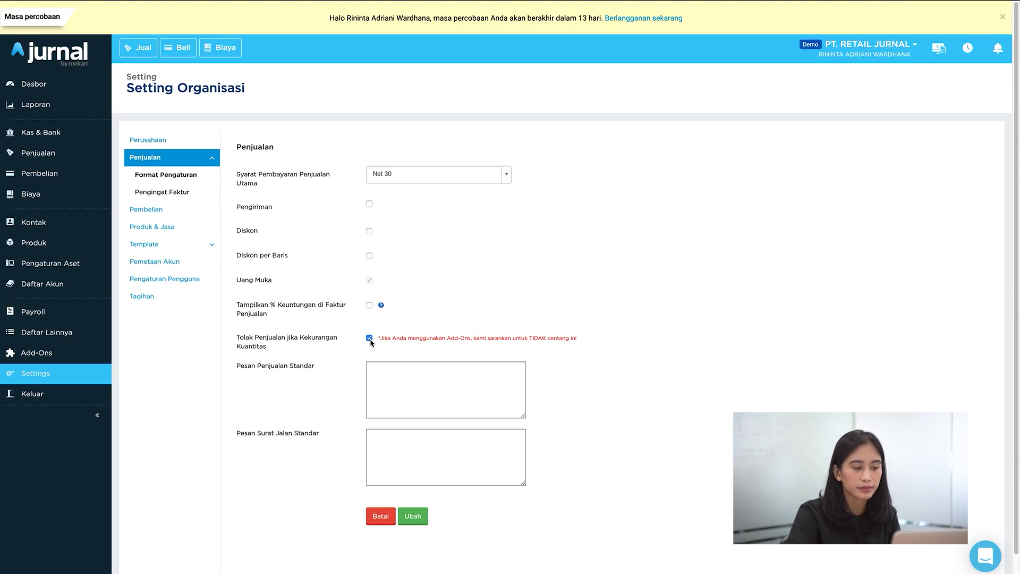
{"action": "left_click", "coordinate": [369, 205]}
{"action": "left_click", "coordinate": [369, 231]}
{"action": "left_click", "coordinate": [369, 255]}
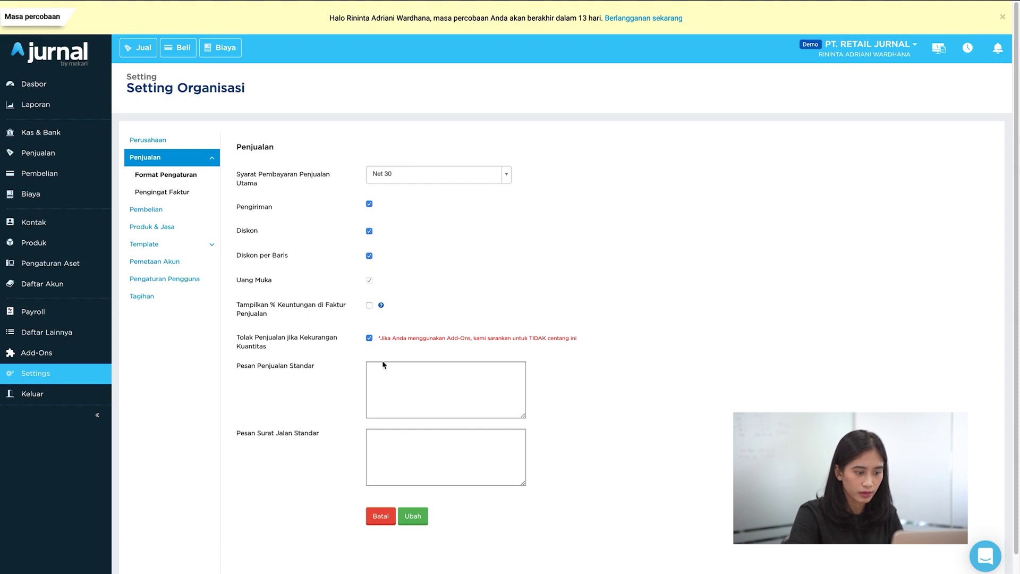
{"action": "left_click", "coordinate": [416, 517]}
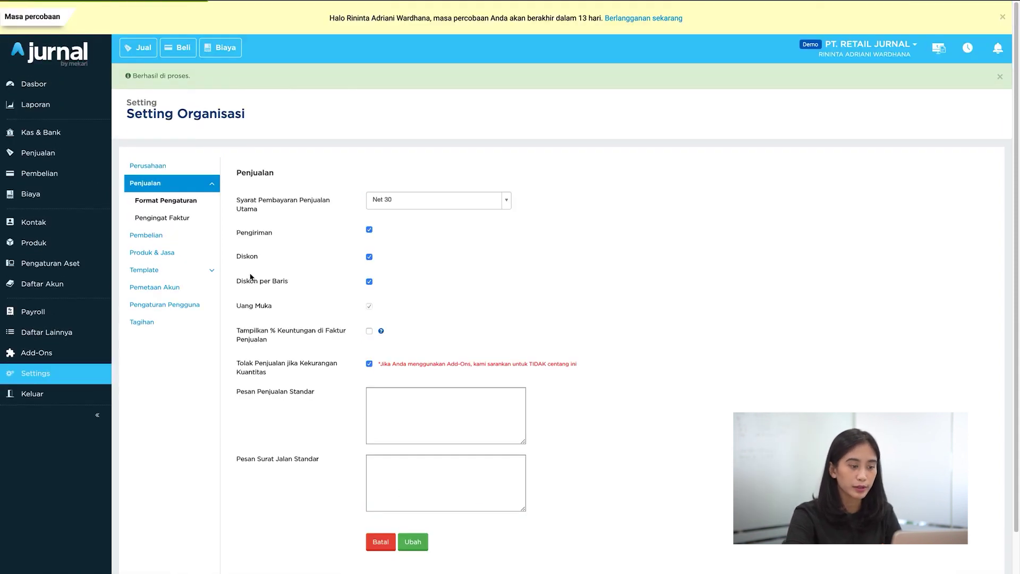
{"action": "left_click", "coordinate": [165, 237]}
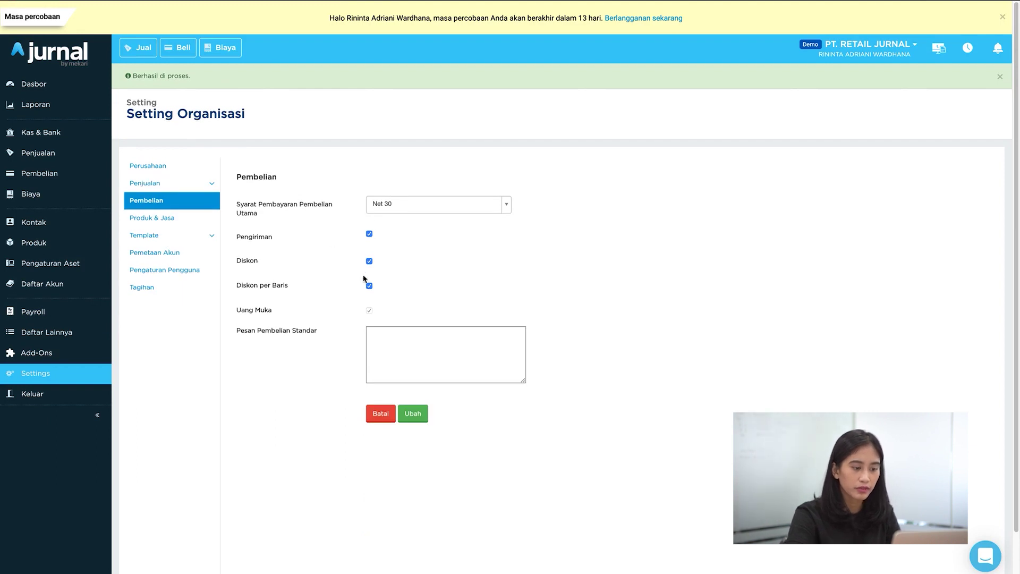
Step: Save the Pembelian settings, review Produk & Jasa settings, and open the Daftar Akun chart of accounts
{"action": "left_click", "coordinate": [411, 417]}
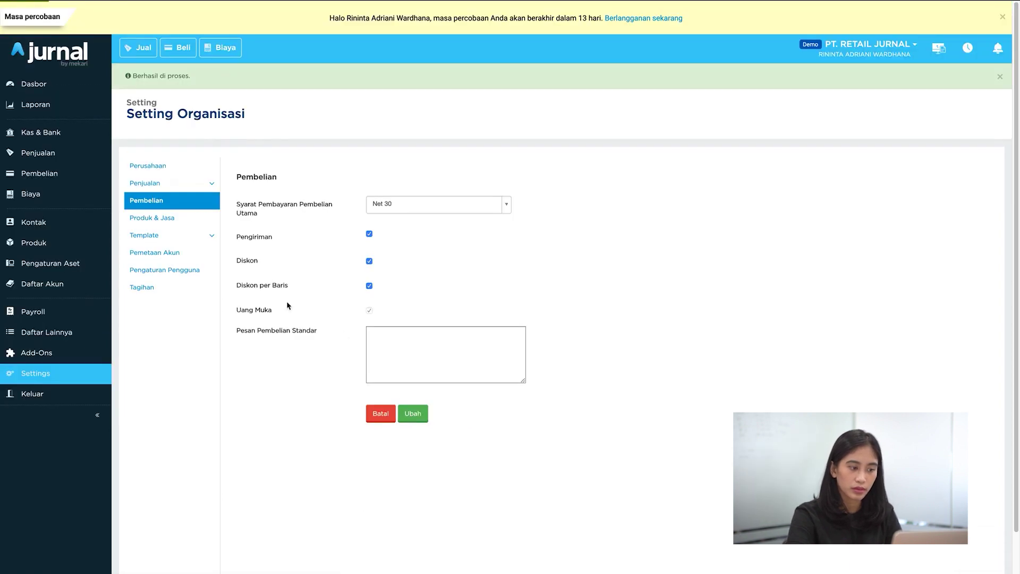
{"action": "left_click", "coordinate": [178, 223]}
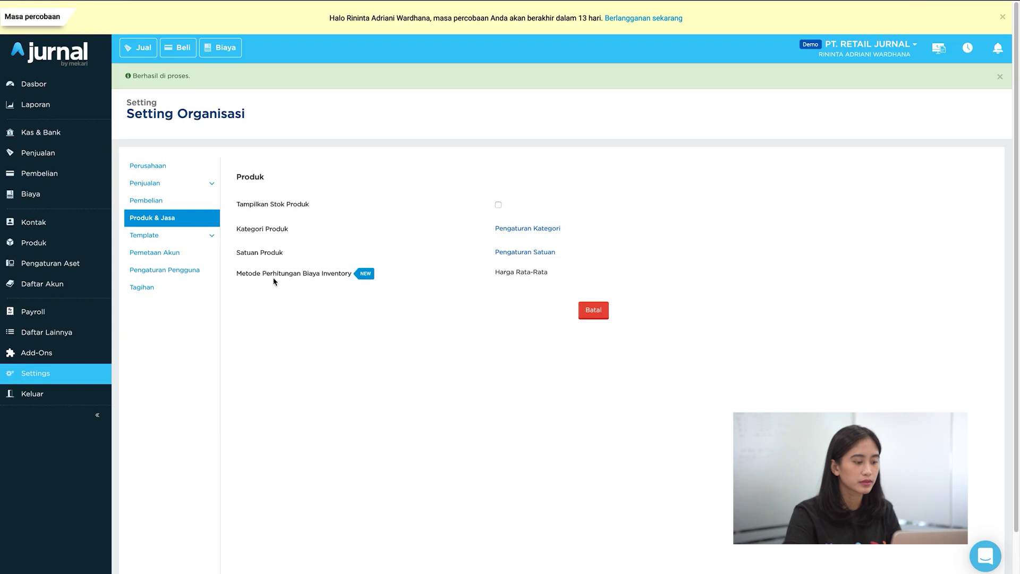
{"action": "left_click", "coordinate": [100, 289]}
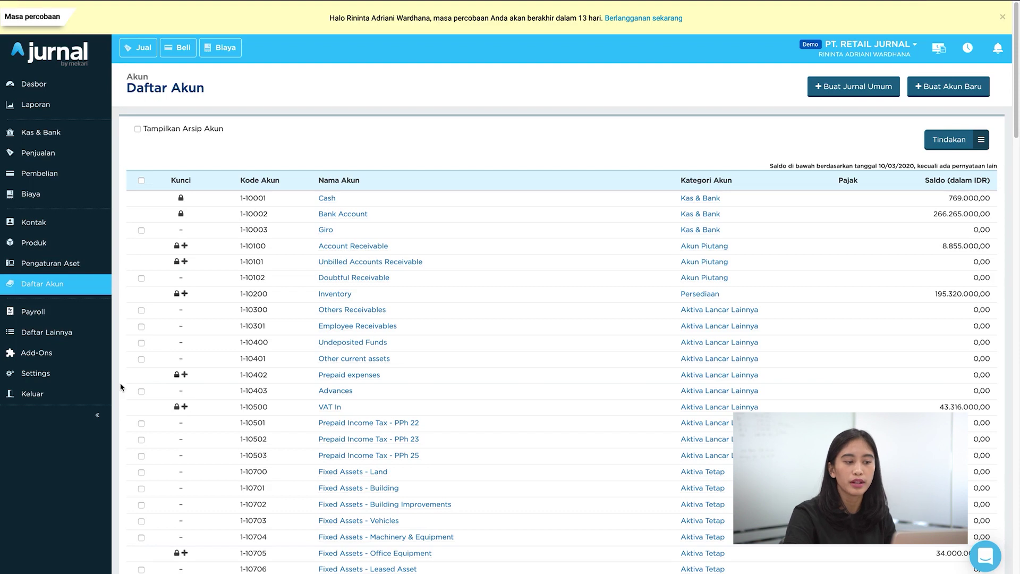
Step: Create a Kas & Bank account named Bank X with code 1-10004
{"action": "left_click", "coordinate": [948, 86]}
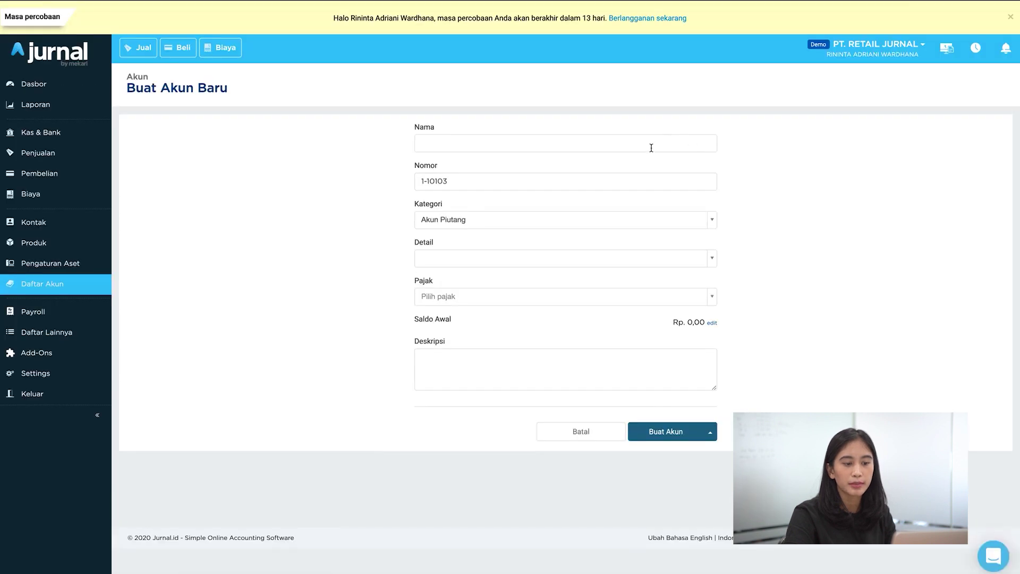
{"action": "type", "text": "B"}
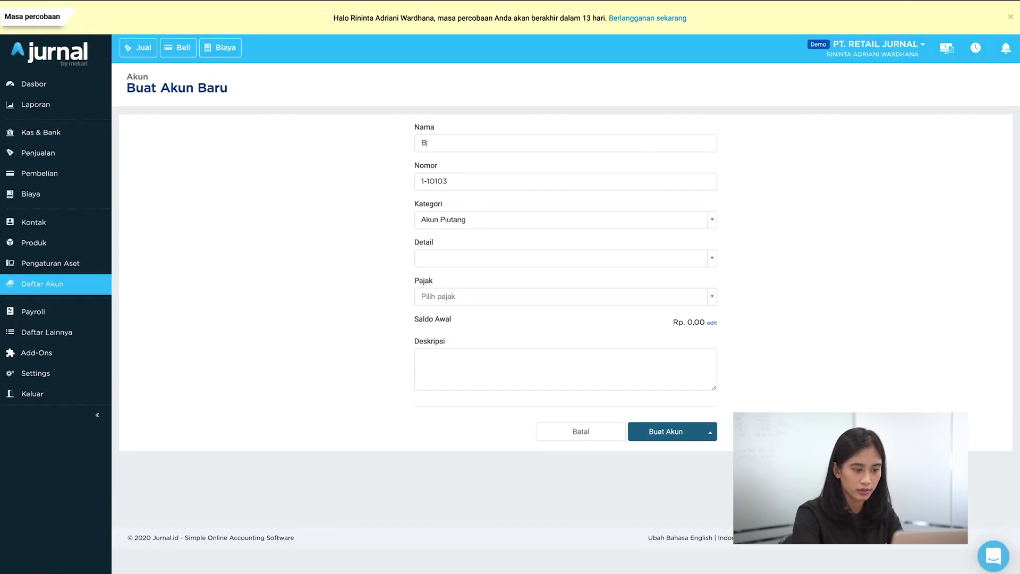
{"action": "type", "text": "ank X"}
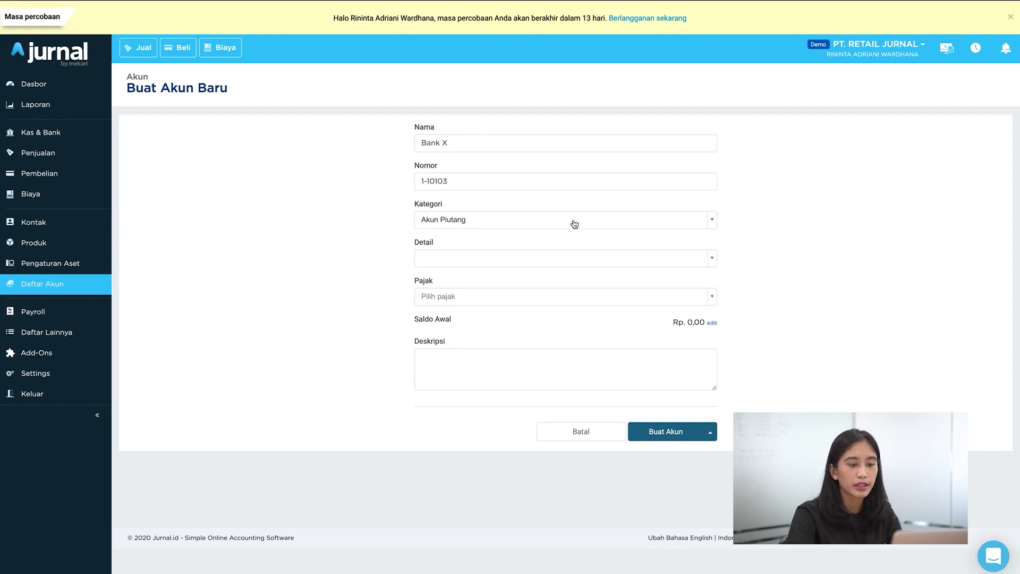
{"action": "left_click", "coordinate": [573, 220]}
{"action": "left_click", "coordinate": [516, 280]}
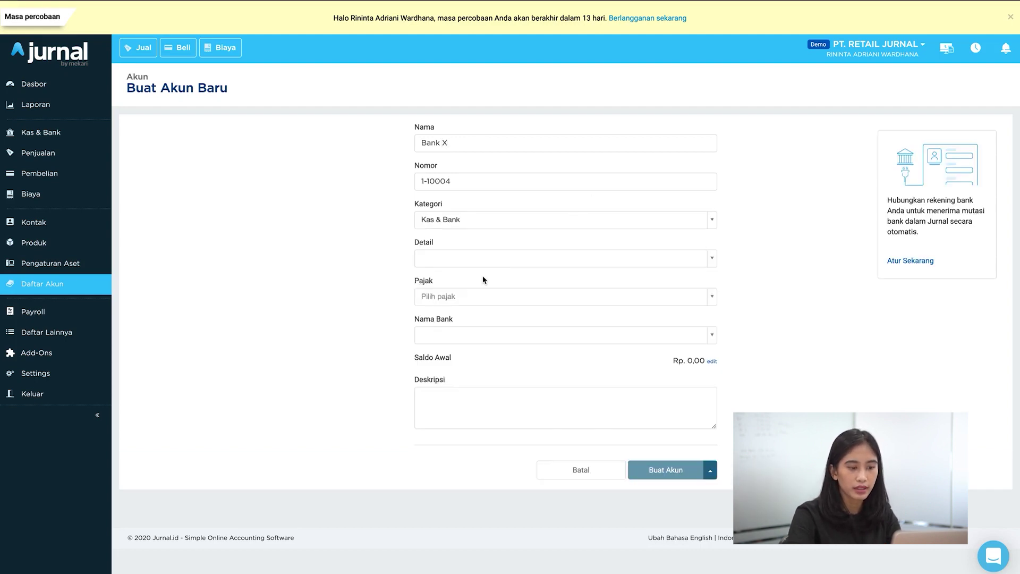
{"action": "left_click", "coordinate": [658, 470]}
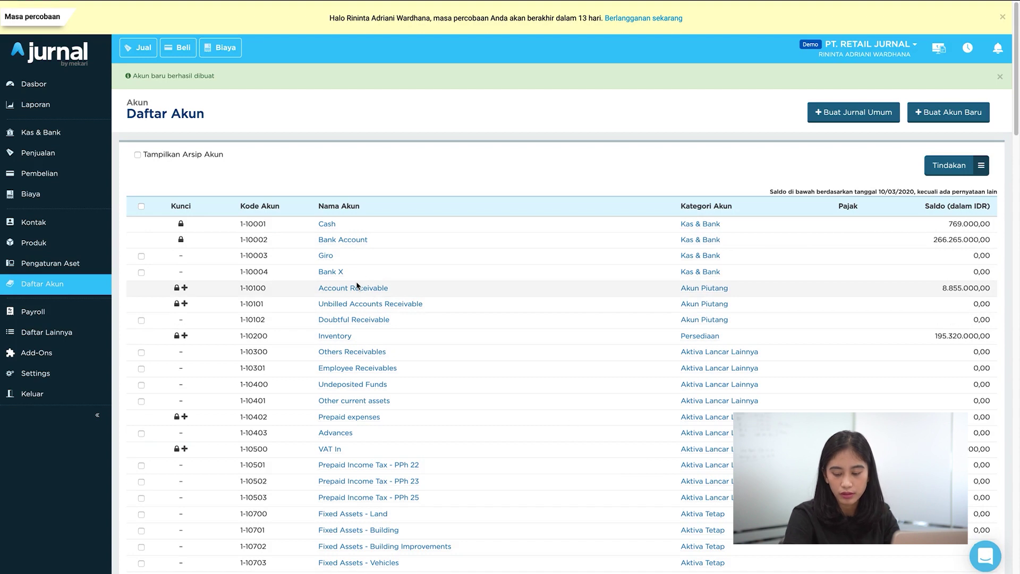
Step: Open the Produk list showing iPhone 11 and Samsung Galaxy items and the stock summary
{"action": "left_click", "coordinate": [102, 250]}
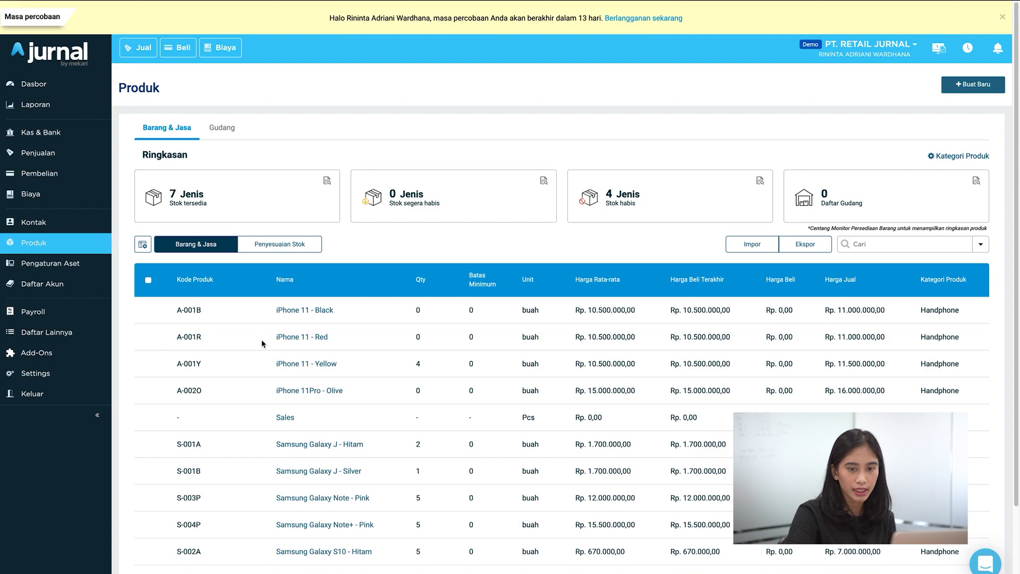
Step: Start a new product named Laptop Mac with unit Unit
{"action": "left_click", "coordinate": [957, 89]}
{"action": "left_click", "coordinate": [942, 111]}
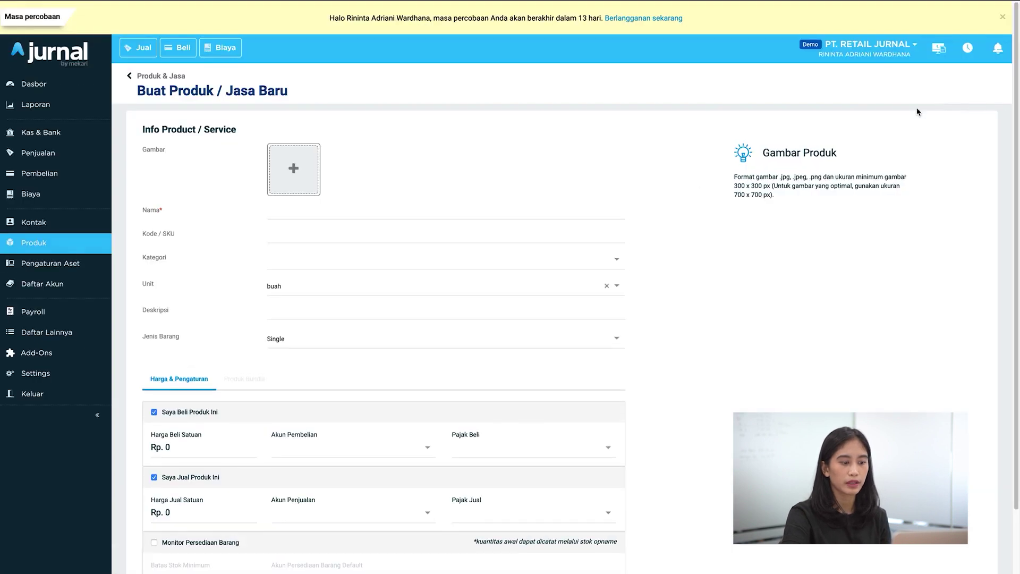
{"action": "scroll", "coordinate": [672, 194], "scroll_direction": "down", "scroll_amount": 1}
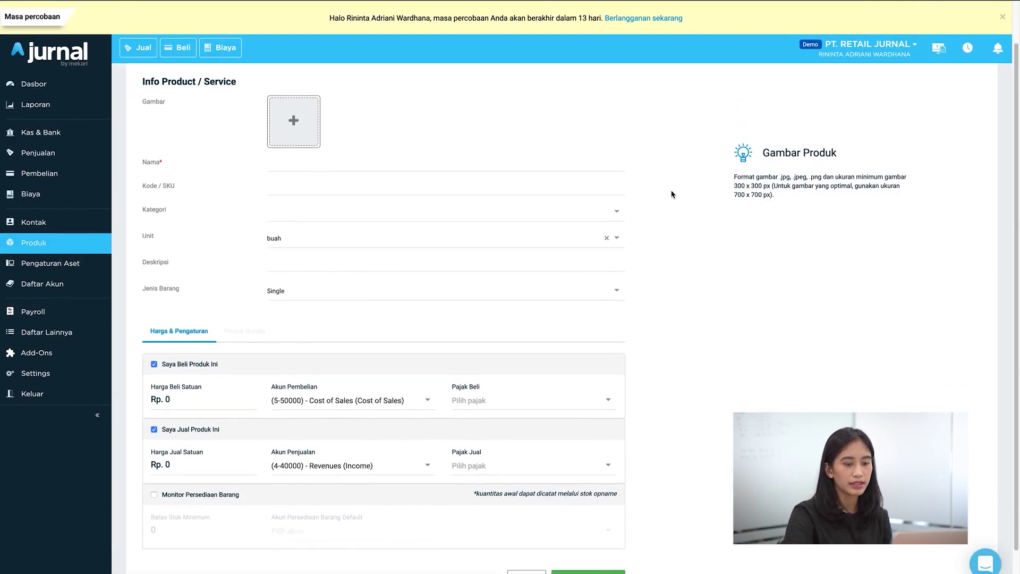
{"action": "scroll", "coordinate": [671, 194], "scroll_direction": "down", "scroll_amount": 1}
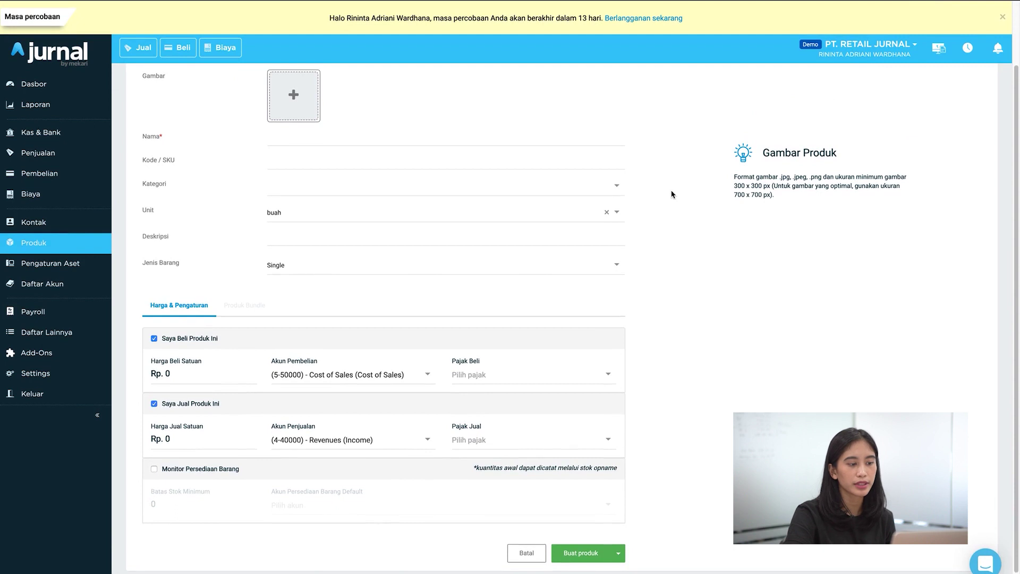
{"action": "left_click", "coordinate": [475, 140]}
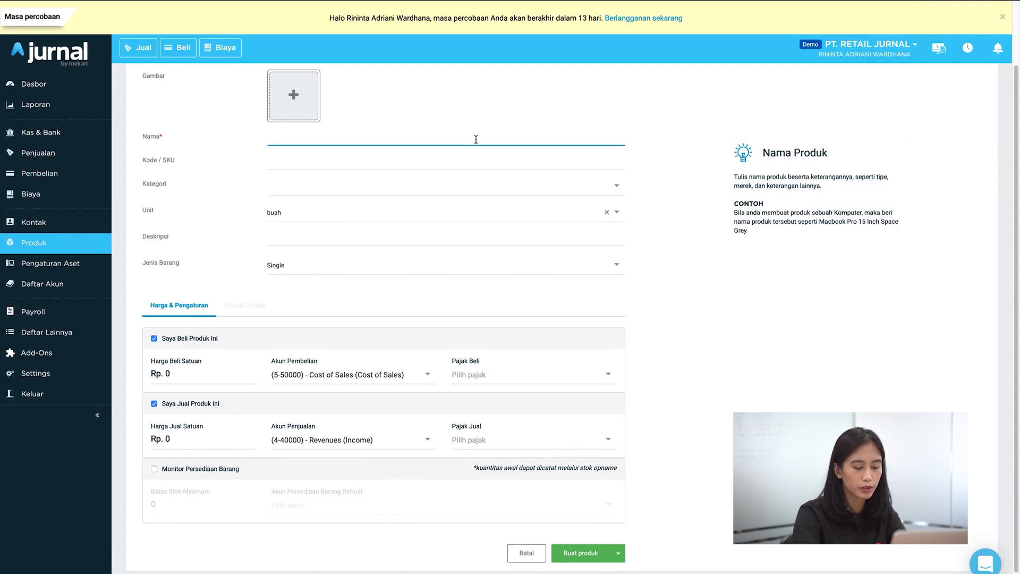
{"action": "type", "text": "Laptop Mac"}
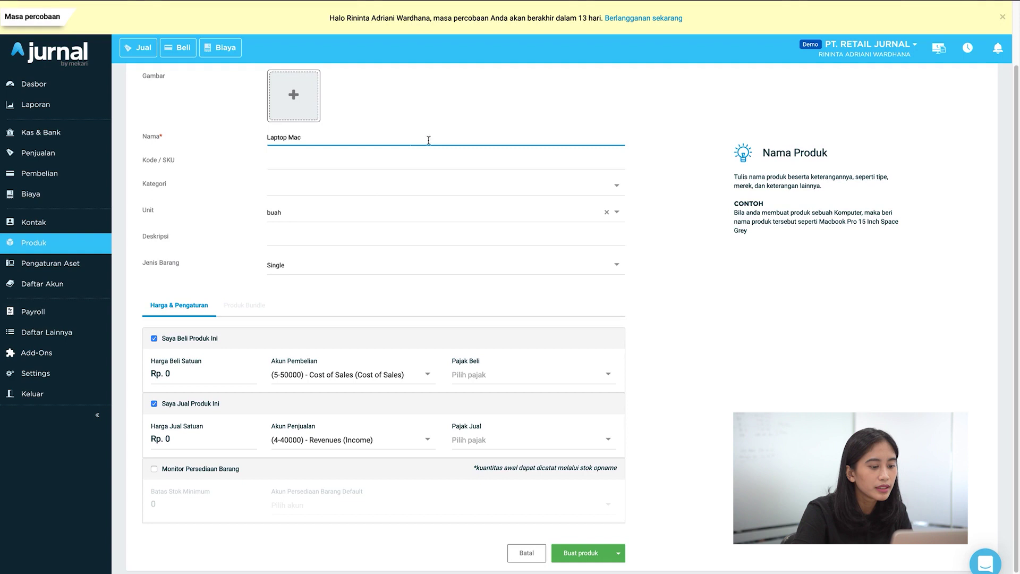
{"action": "left_click", "coordinate": [361, 212]}
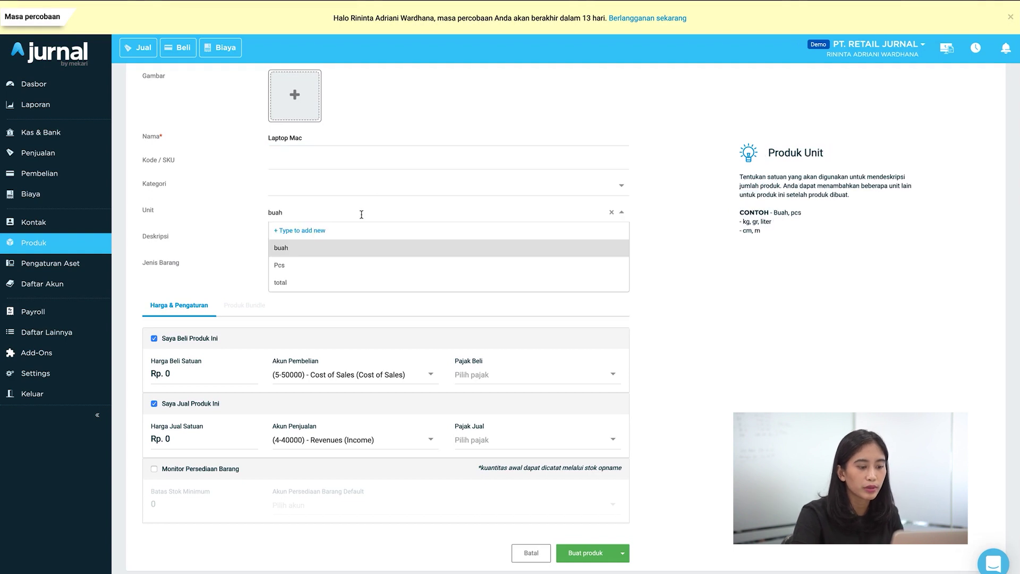
{"action": "type", "text": "Unit"}
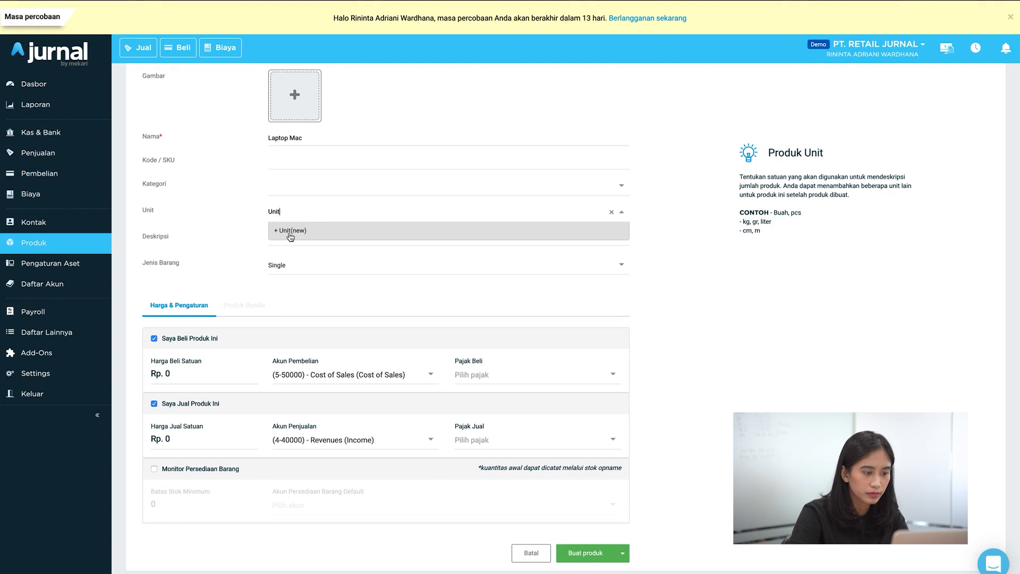
{"action": "left_click", "coordinate": [289, 230]}
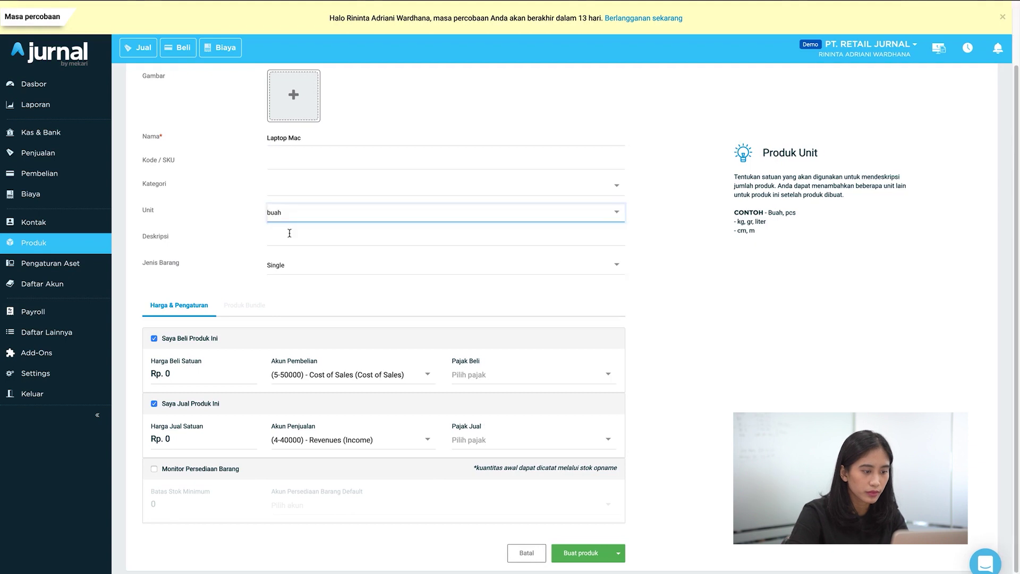
Step: Create the new product category Laptop and assign it
{"action": "left_click", "coordinate": [300, 187]}
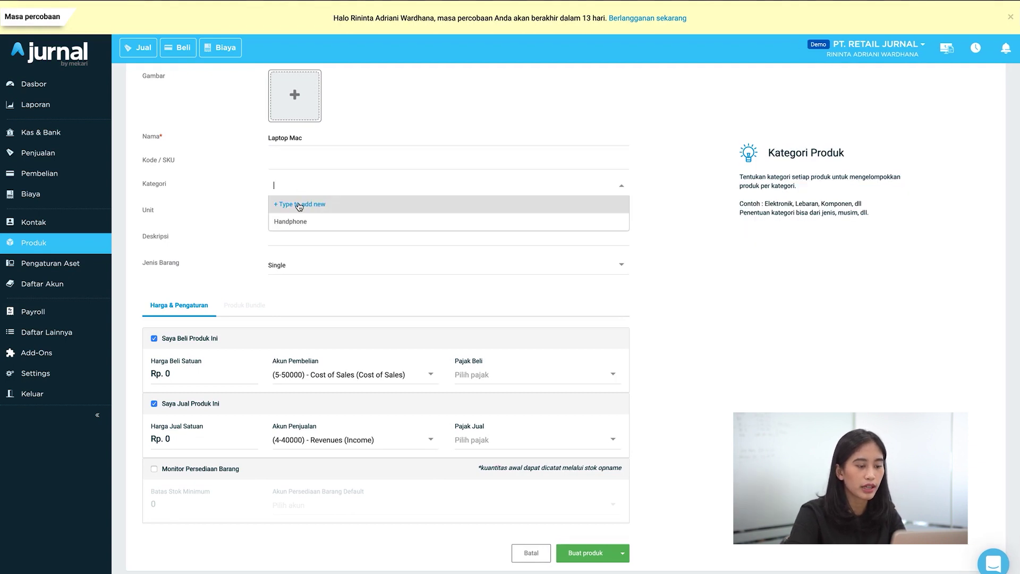
{"action": "left_click", "coordinate": [299, 205]}
{"action": "type", "text": "Laptop"}
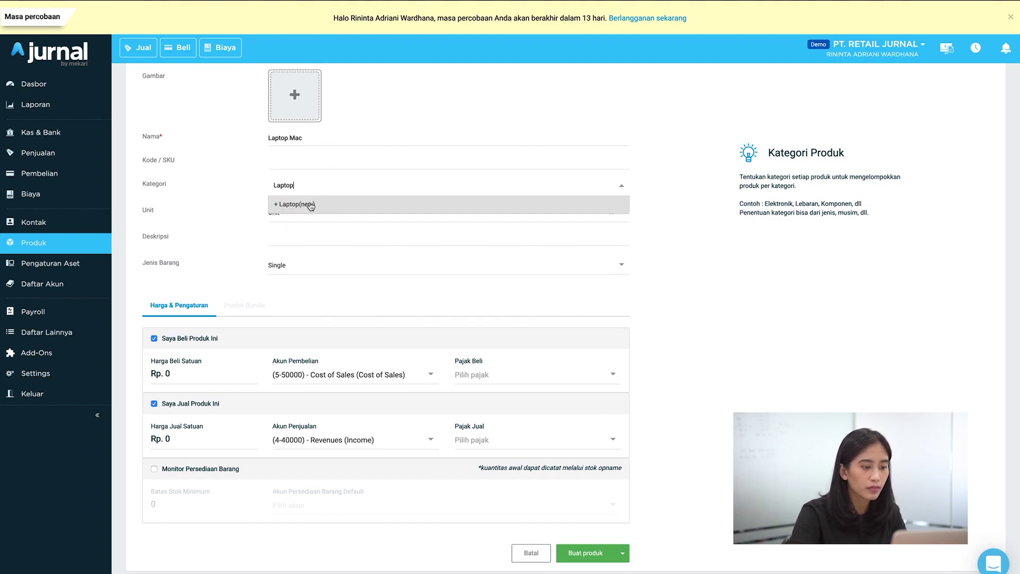
{"action": "left_click", "coordinate": [310, 205]}
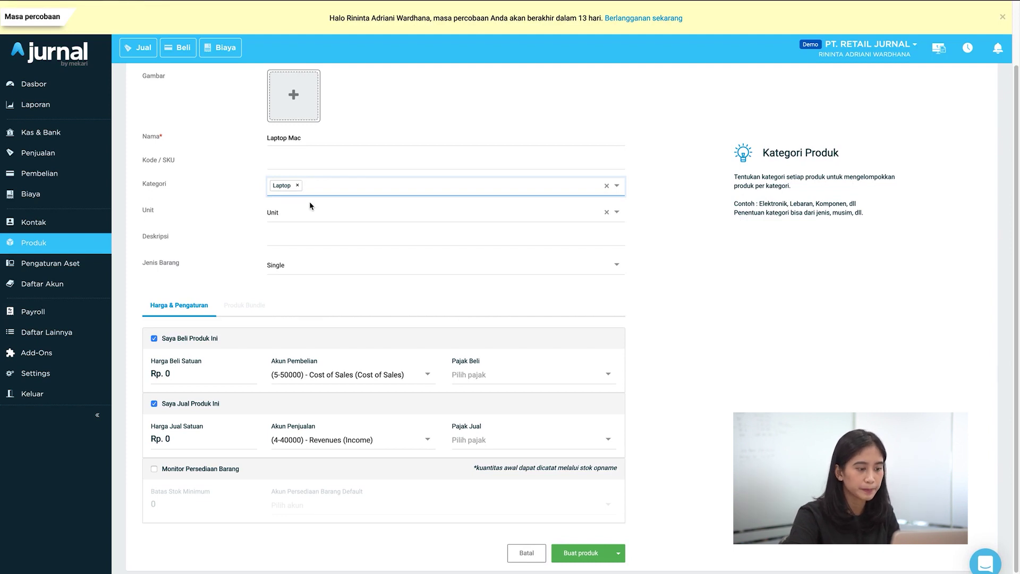
{"action": "scroll", "coordinate": [299, 284], "scroll_direction": "up", "scroll_amount": 2}
{"action": "scroll", "coordinate": [299, 286], "scroll_direction": "down", "scroll_amount": 2}
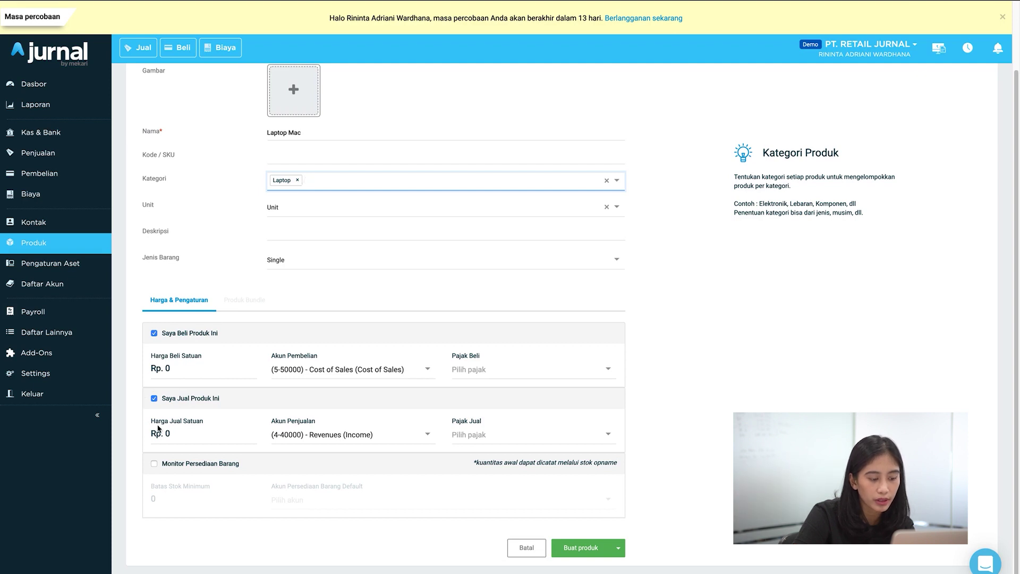
Step: Enable stock monitoring, set Harga Beli Rp 15.000.000 and Harga Jual Rp 18.000.000, and save the product
{"action": "left_click", "coordinate": [154, 464]}
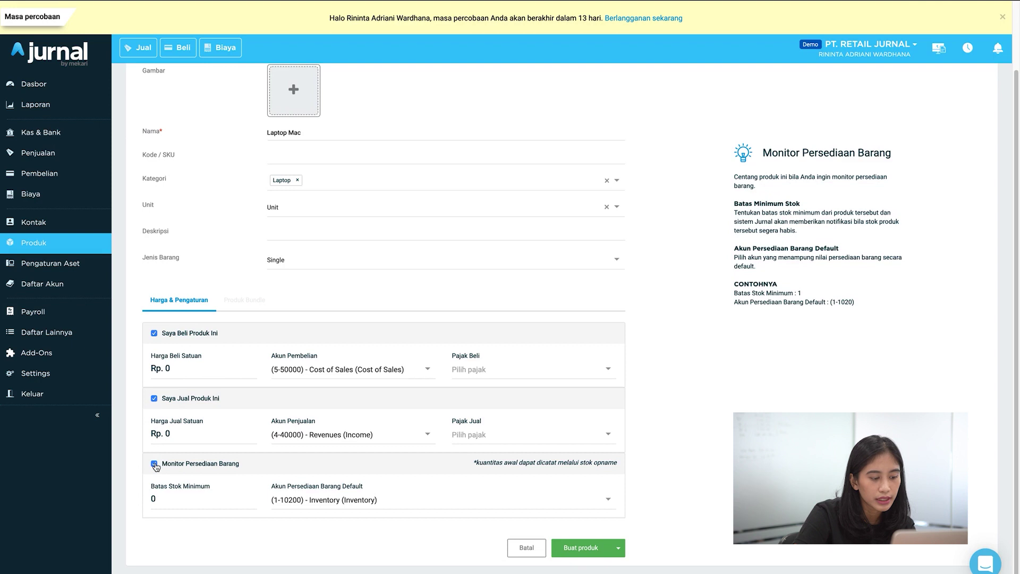
{"action": "left_click", "coordinate": [186, 370]}
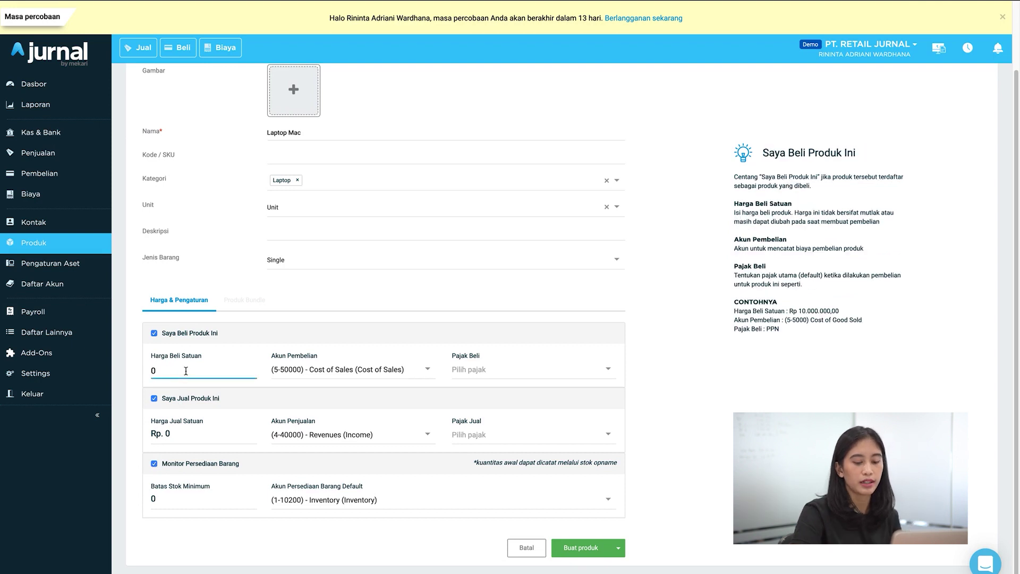
{"action": "type", "text": "1"}
{"action": "type", "text": "5.000.00"}
{"action": "type", "text": "0"}
{"action": "left_click", "coordinate": [187, 435]}
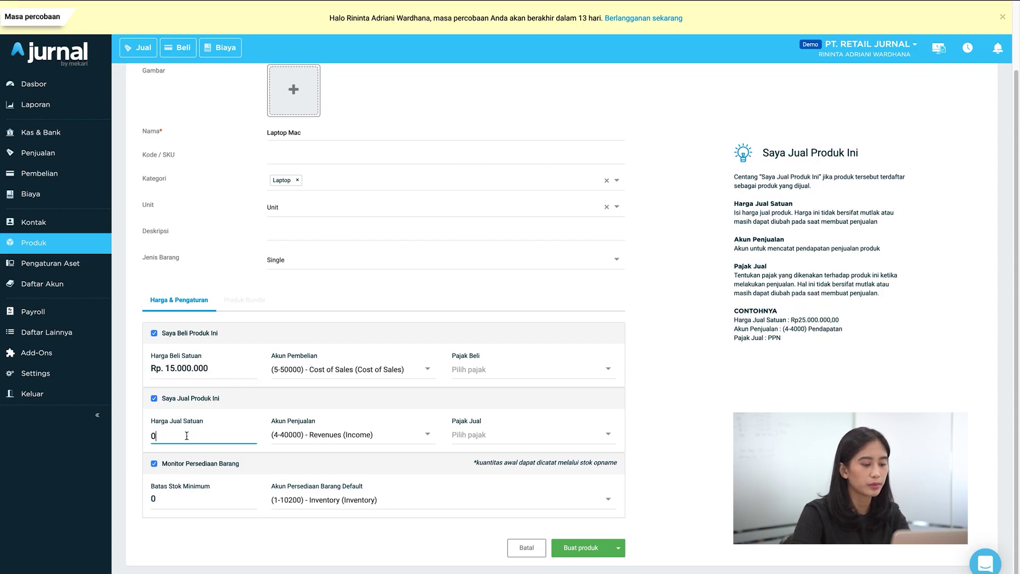
{"action": "type", "text": "18000000"}
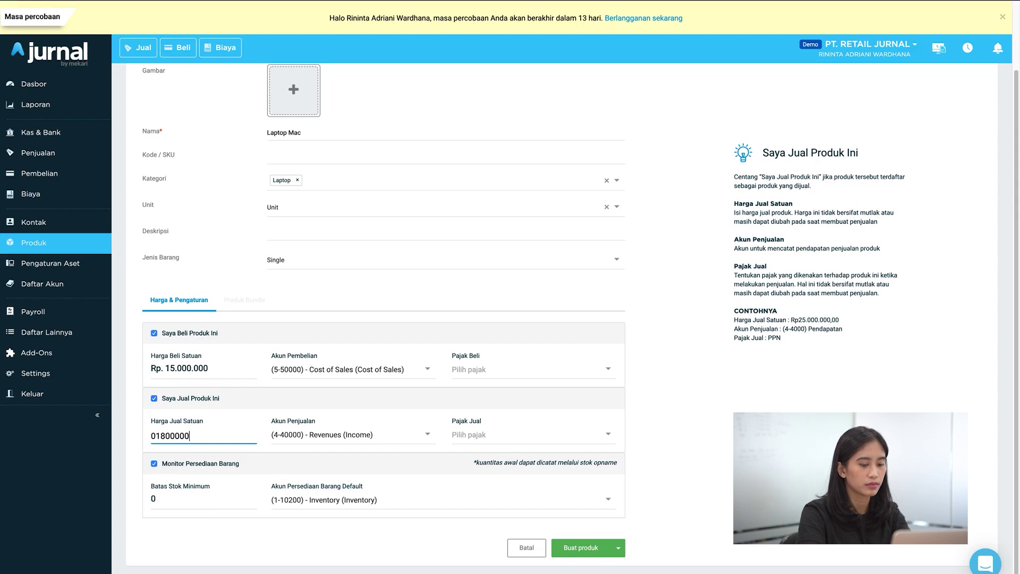
{"action": "left_click", "coordinate": [684, 427]}
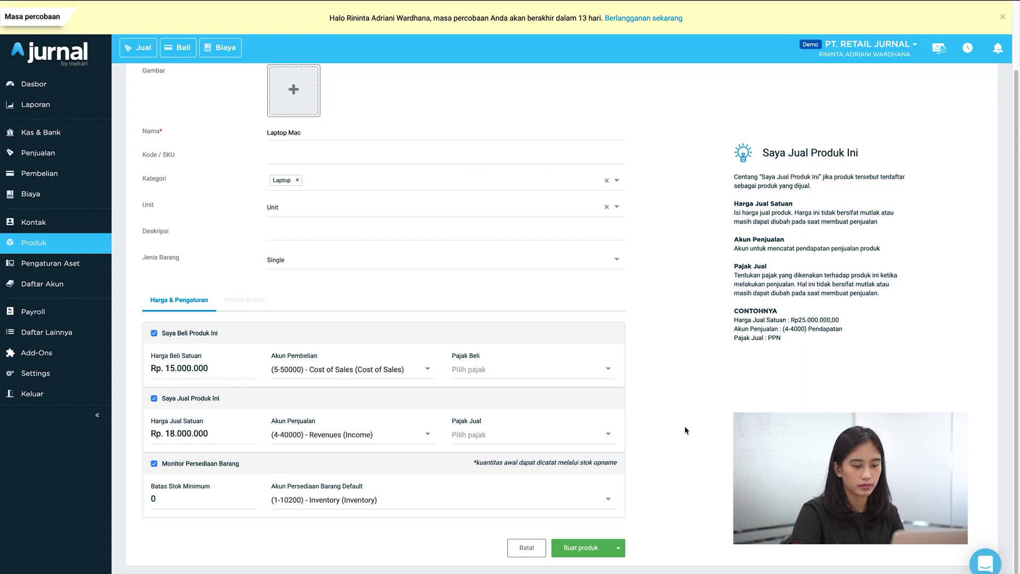
{"action": "left_click", "coordinate": [595, 548]}
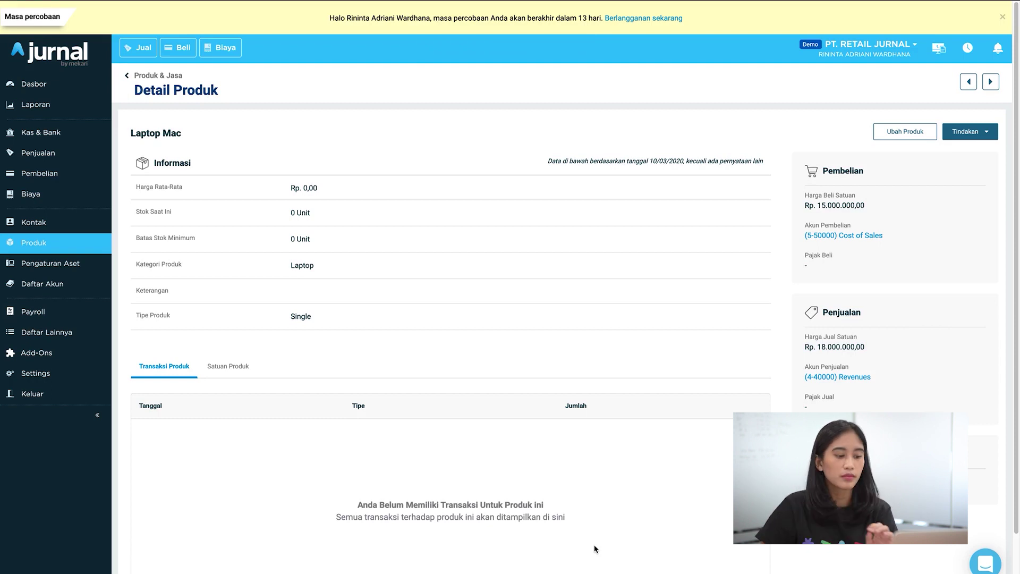
Step: Create the warehouse Gudang Tangerang from the Produk page and return to the product list
{"action": "left_click", "coordinate": [94, 253]}
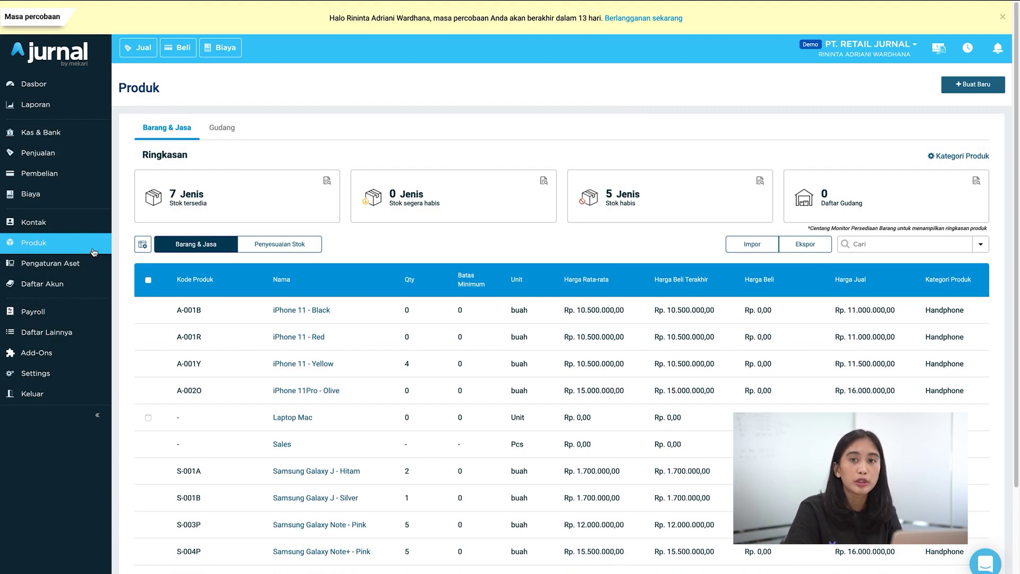
{"action": "left_click", "coordinate": [978, 89]}
{"action": "left_click", "coordinate": [929, 127]}
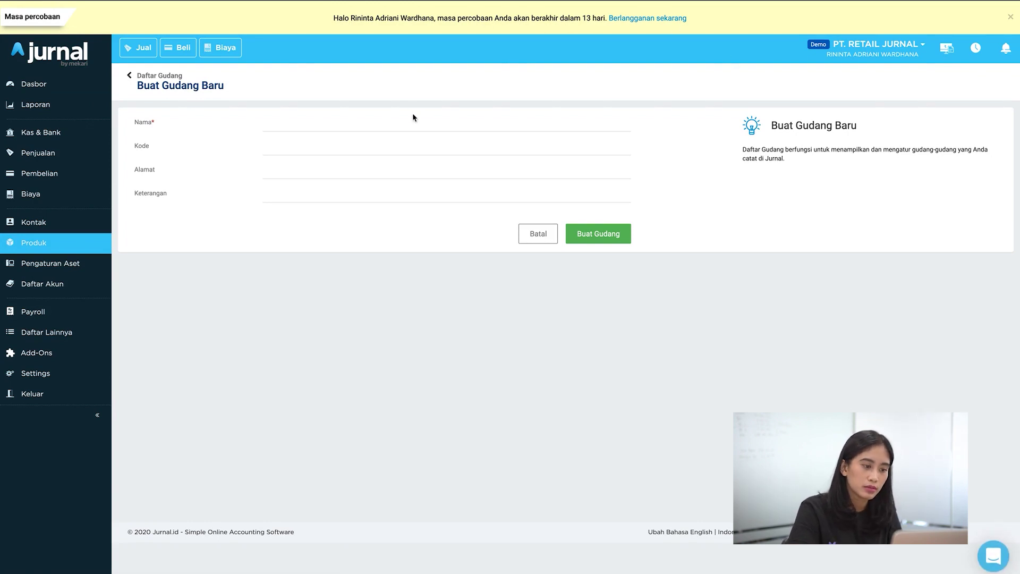
{"action": "left_click", "coordinate": [394, 125]}
{"action": "type", "text": "G"}
{"action": "key", "text": "BackSpace"}
{"action": "type", "text": "Gudang Tangerang"}
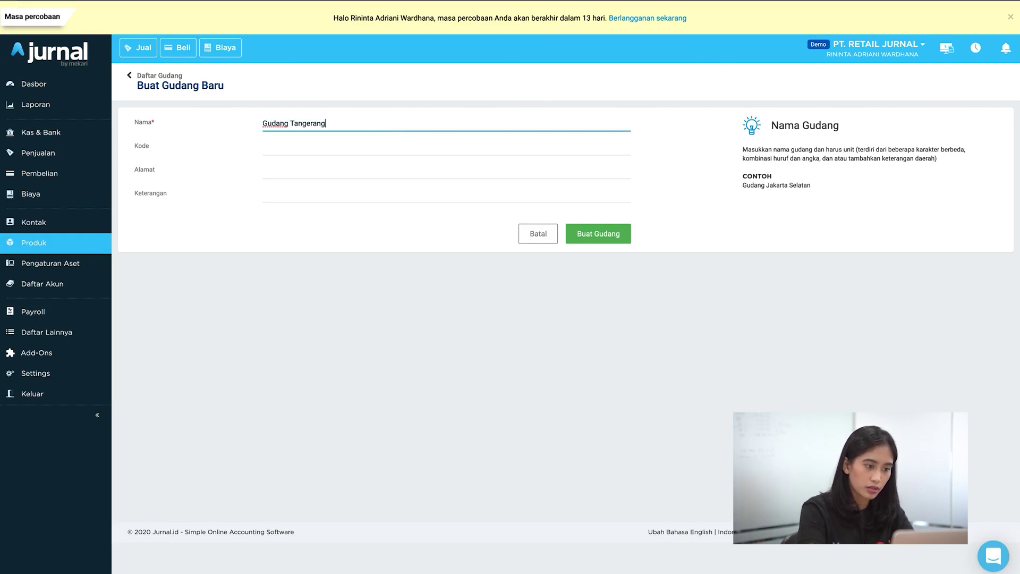
{"action": "left_click", "coordinate": [585, 239]}
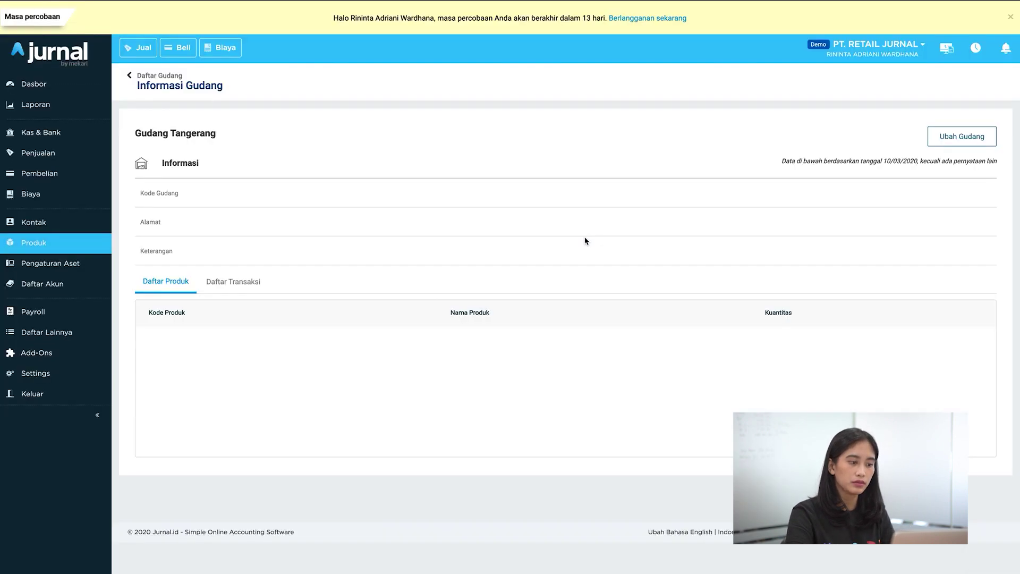
{"action": "left_click", "coordinate": [84, 253]}
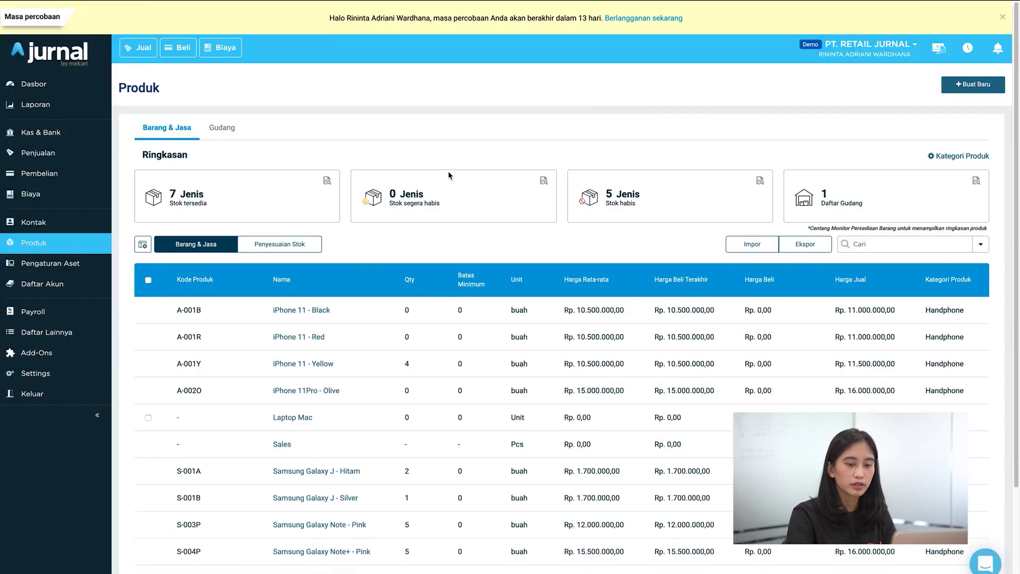
Step: Check the Kuantitas Stok Gudang report, then return to Produk and start a new stock adjustment
{"action": "left_click", "coordinate": [976, 183]}
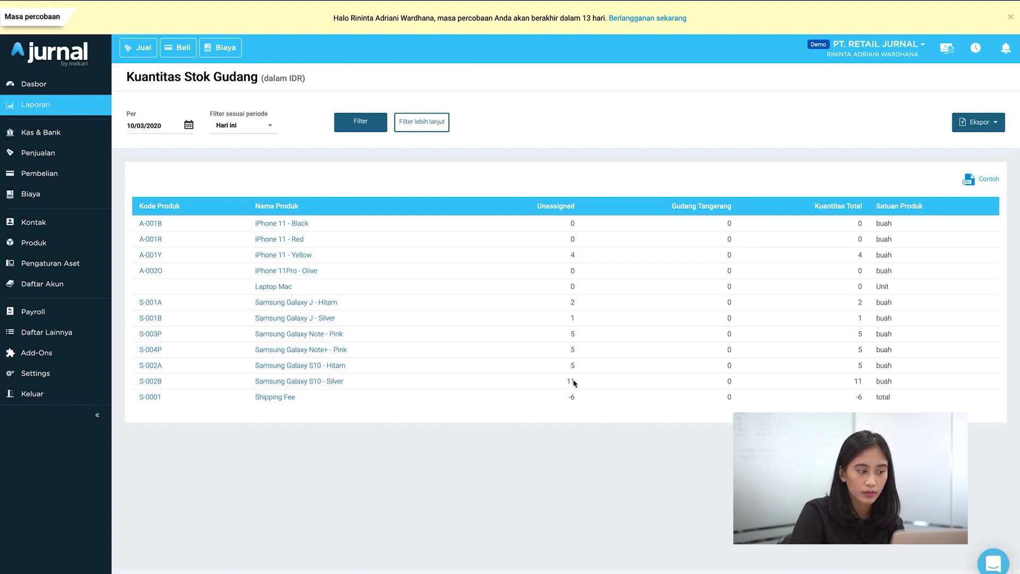
{"action": "left_click", "coordinate": [100, 243]}
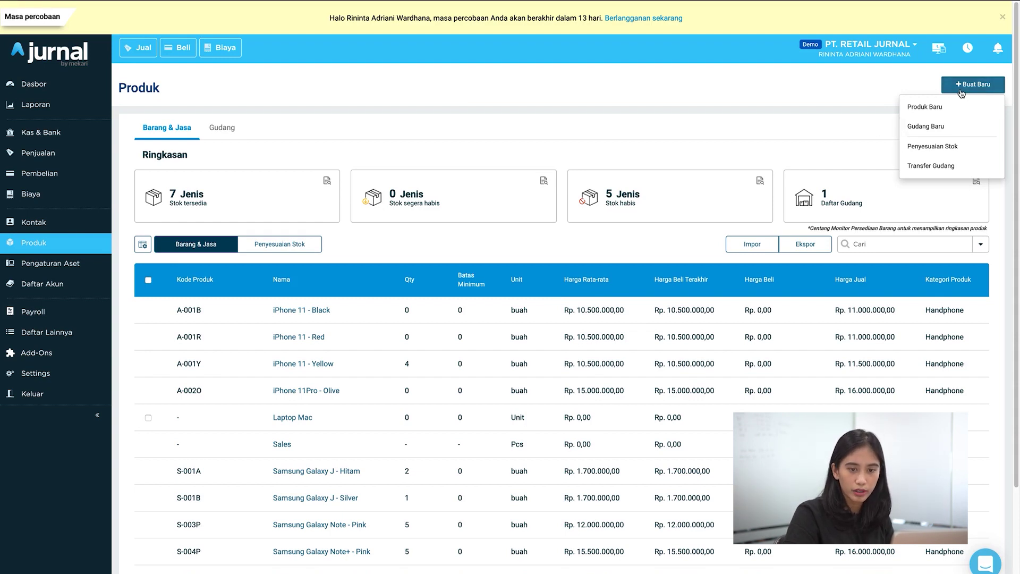
{"action": "left_click", "coordinate": [937, 151]}
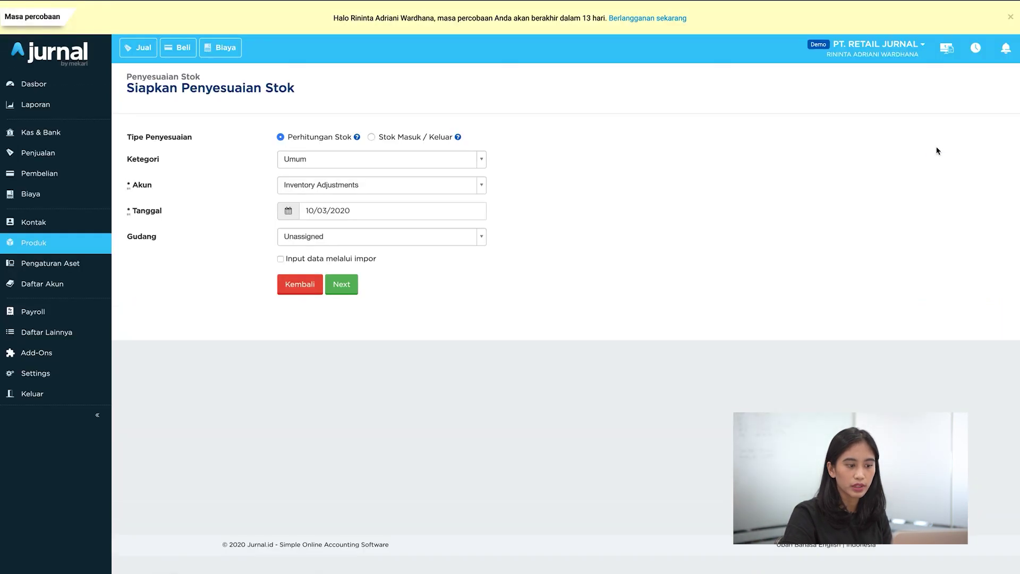
Step: Date the stock adjustment 10 March 2020, with account Cost of Sales and warehouse Gudang Tangerang
{"action": "left_click", "coordinate": [366, 210]}
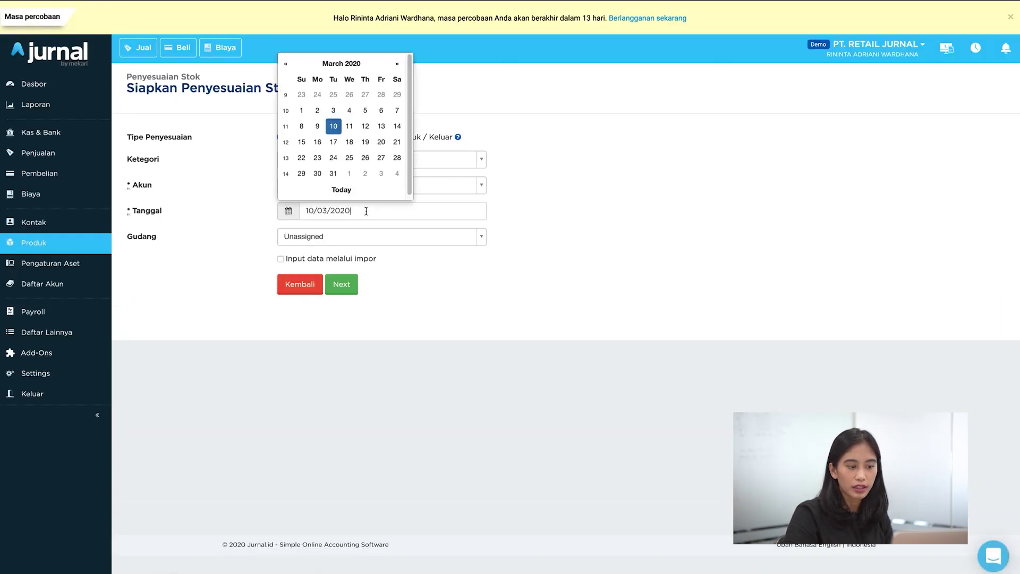
{"action": "left_click", "coordinate": [337, 133]}
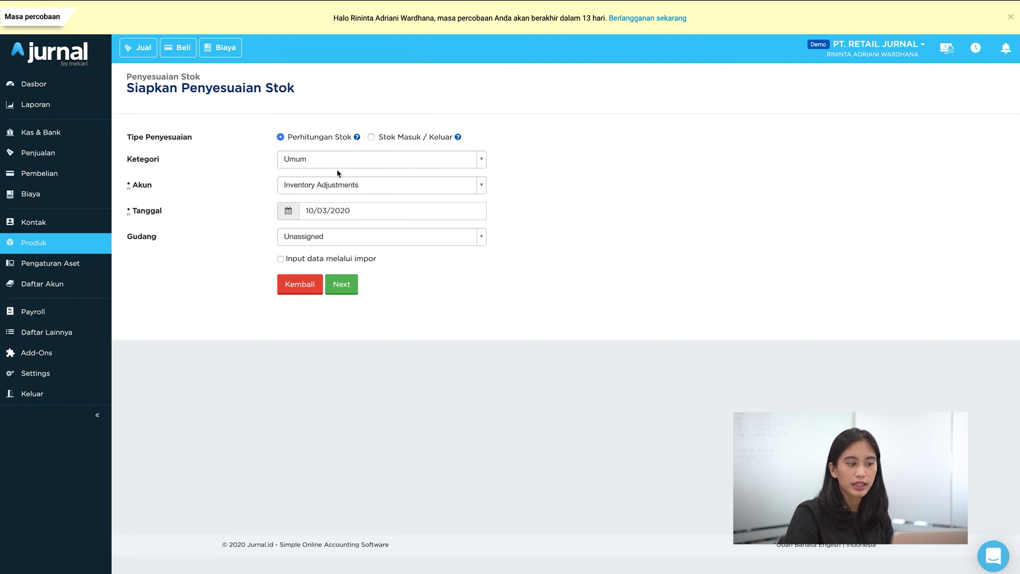
{"action": "left_click", "coordinate": [338, 185]}
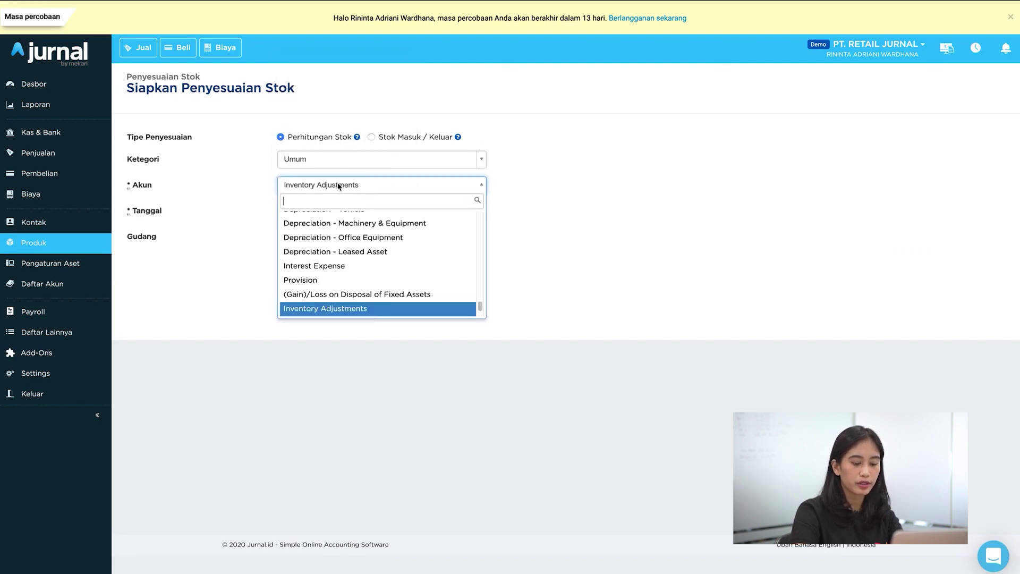
{"action": "type", "text": "sales"}
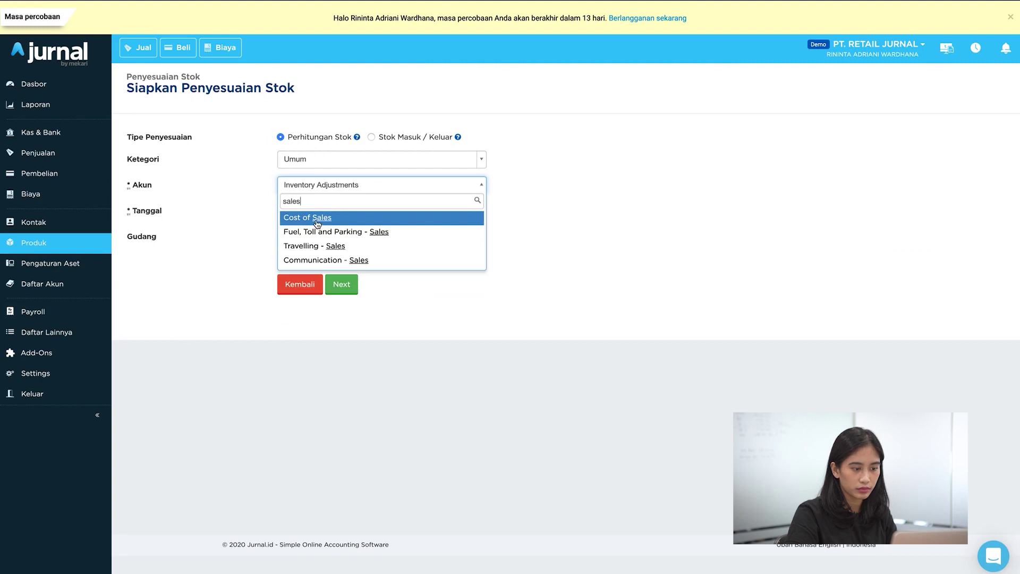
{"action": "left_click", "coordinate": [318, 219]}
{"action": "left_click", "coordinate": [316, 238]}
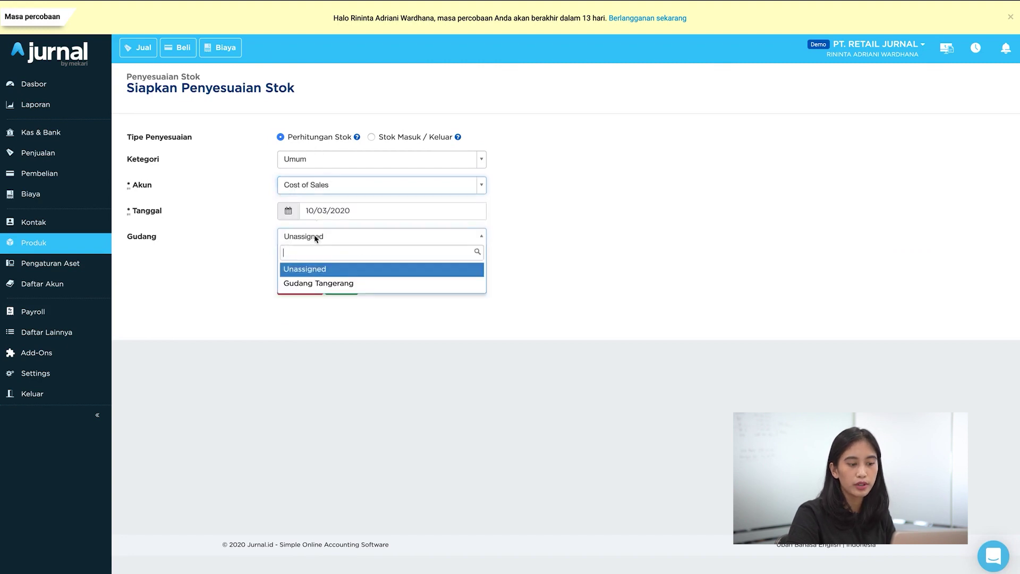
{"action": "left_click", "coordinate": [319, 283]}
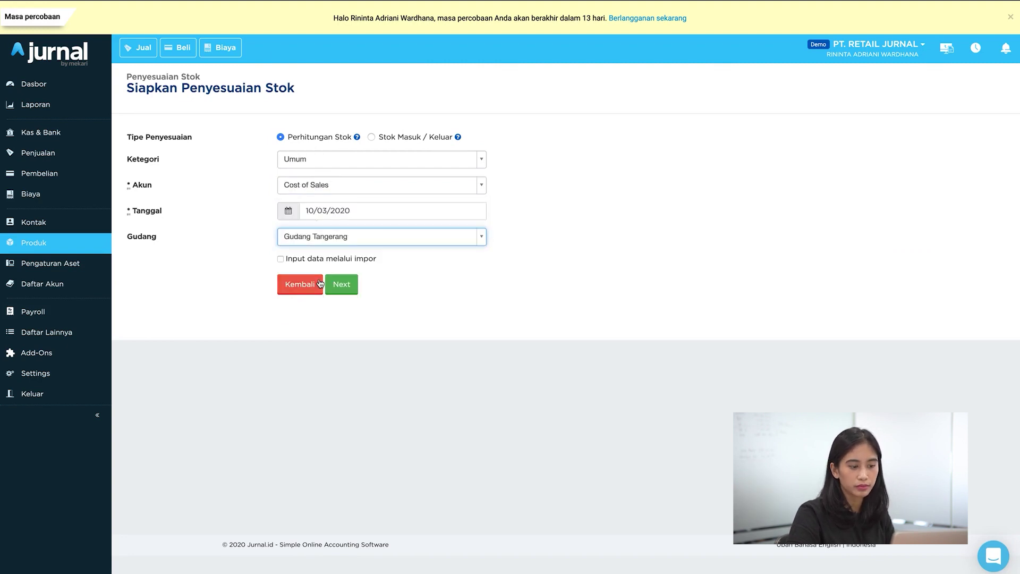
Step: Continue to the adjustment's product quantities, look them over, then go back to the Produk list
{"action": "left_click", "coordinate": [340, 287]}
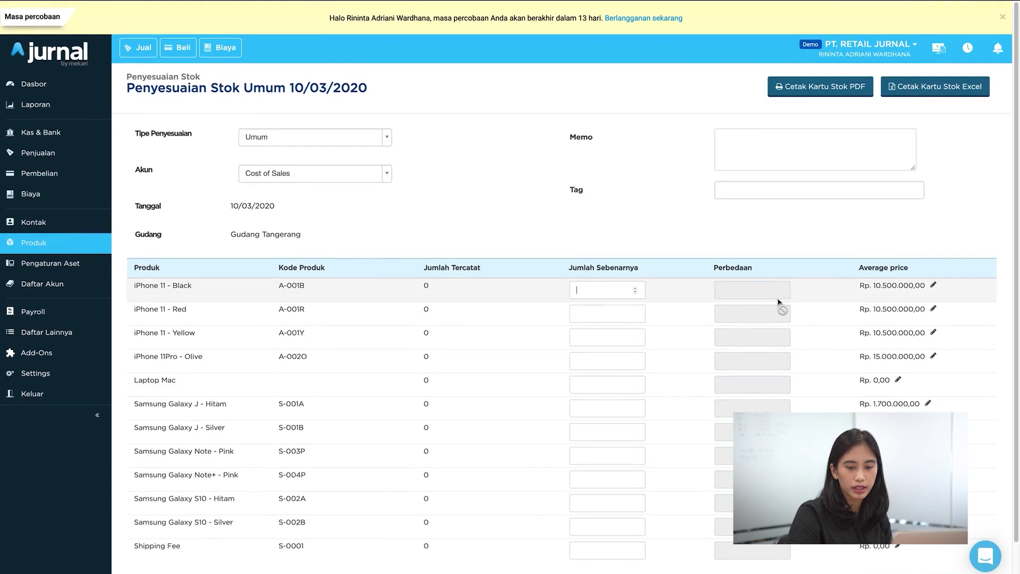
{"action": "scroll", "coordinate": [744, 319], "scroll_direction": "down", "scroll_amount": 1}
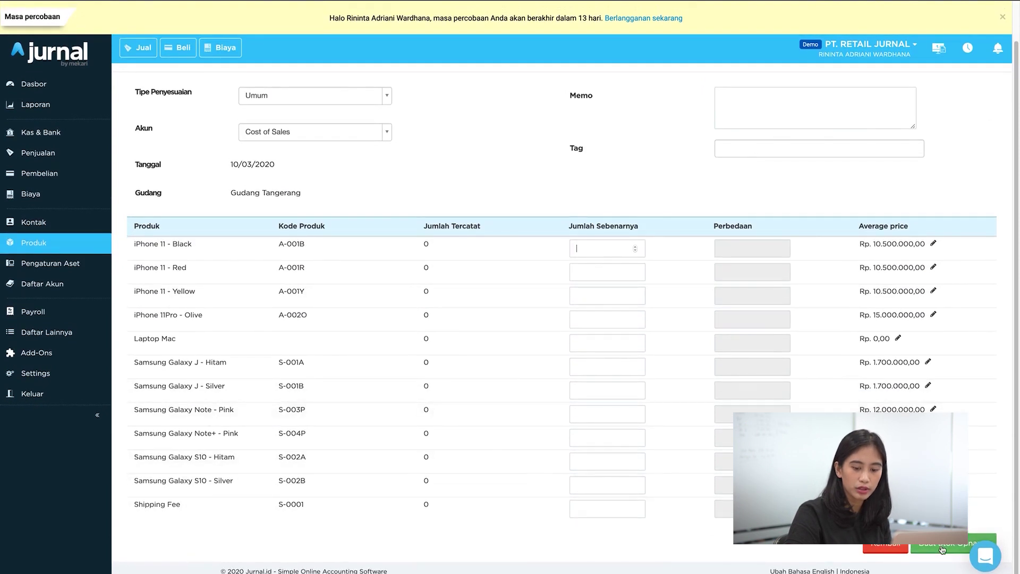
{"action": "left_click", "coordinate": [92, 248]}
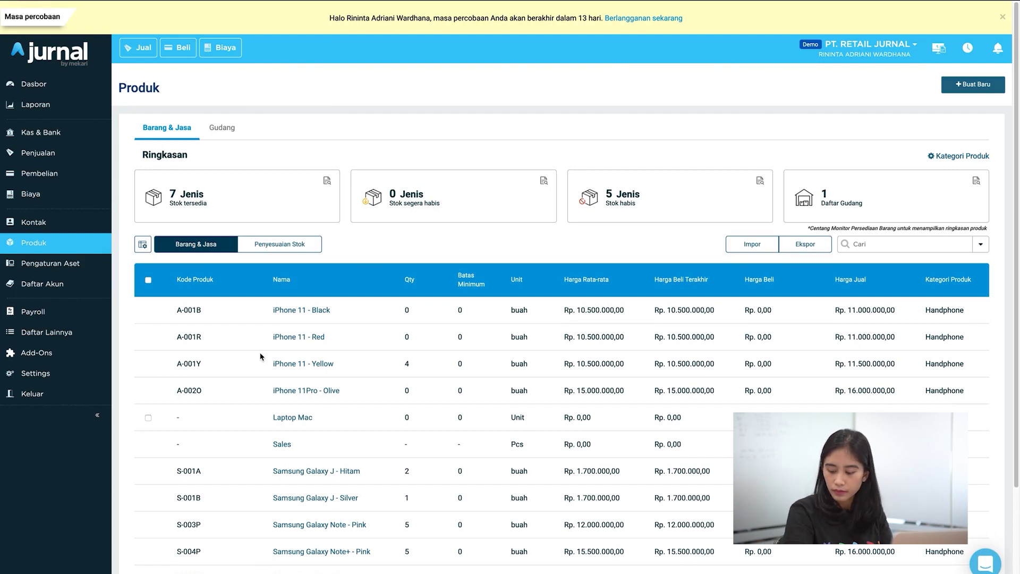
Step: Go to Kontak and start a new contact form
{"action": "left_click", "coordinate": [43, 222]}
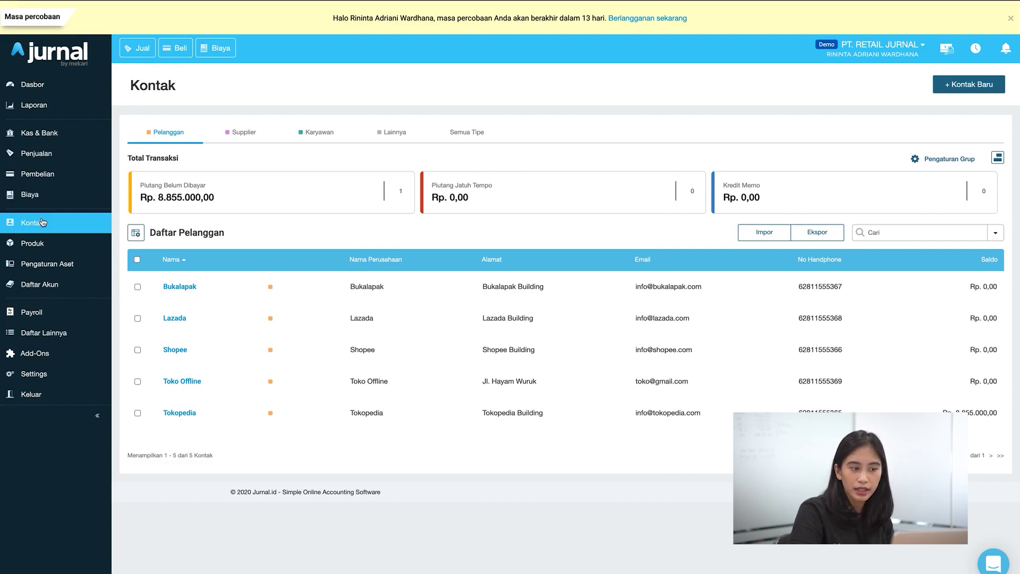
{"action": "left_click", "coordinate": [970, 87]}
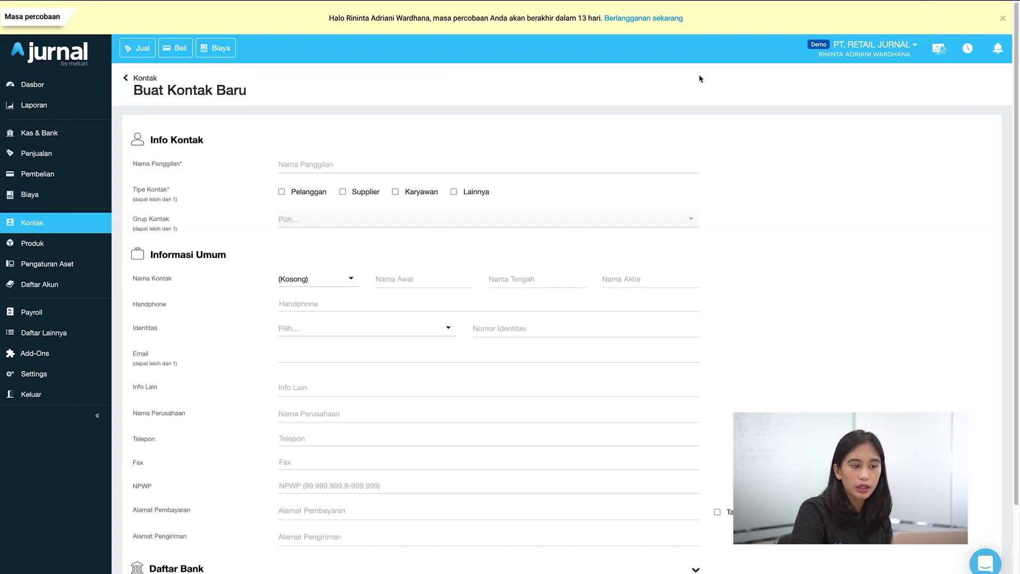
{"action": "right_click", "coordinate": [394, 164]}
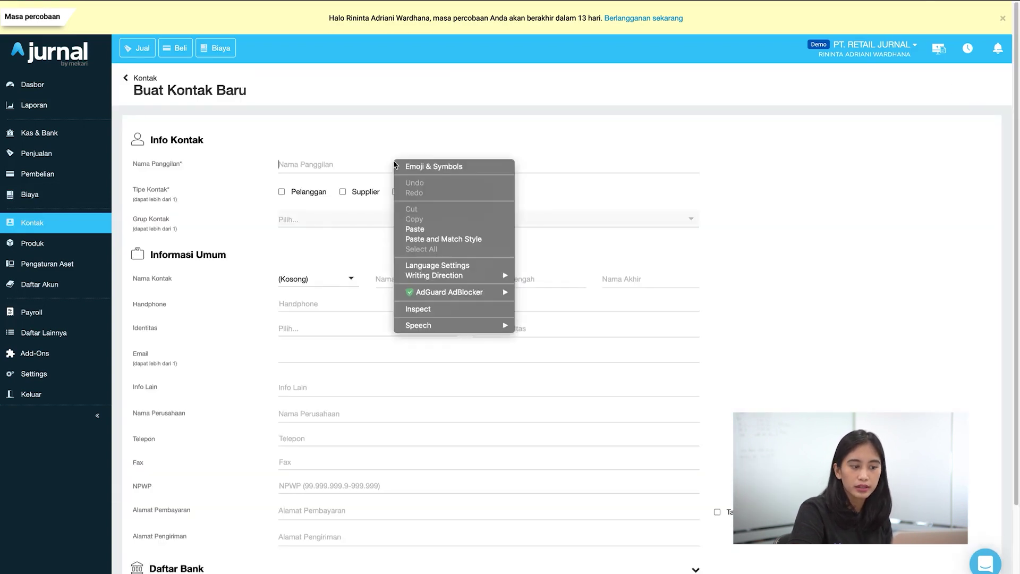
{"action": "left_click", "coordinate": [325, 164]}
Step: Mark the contact as Pelanggan with nickname 'PT. ABC' and save it
{"action": "left_click", "coordinate": [282, 192]}
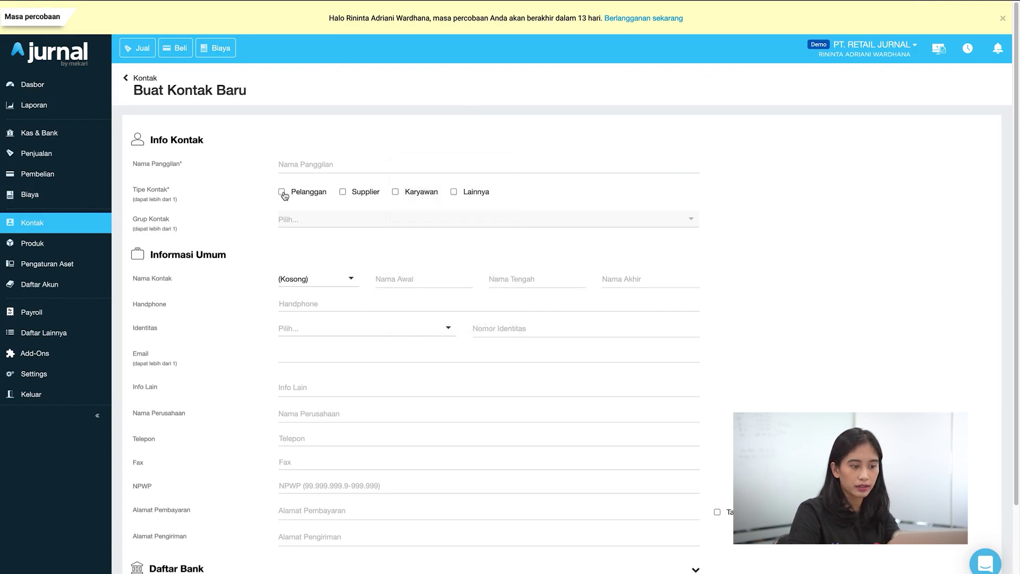
{"action": "left_click", "coordinate": [314, 160]}
{"action": "type", "text": "PT. ABC"}
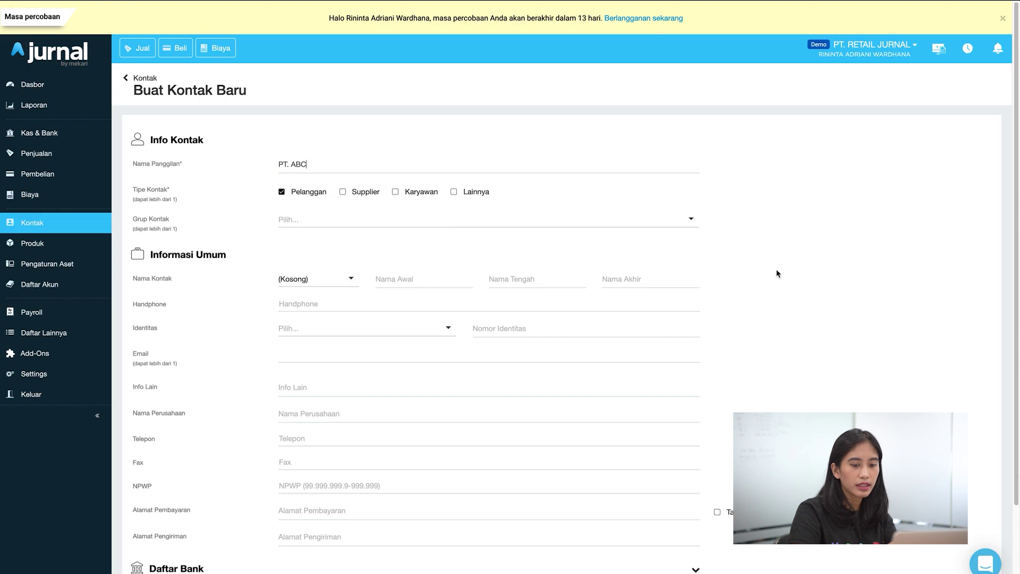
{"action": "scroll", "coordinate": [581, 305], "scroll_direction": "down", "scroll_amount": 1}
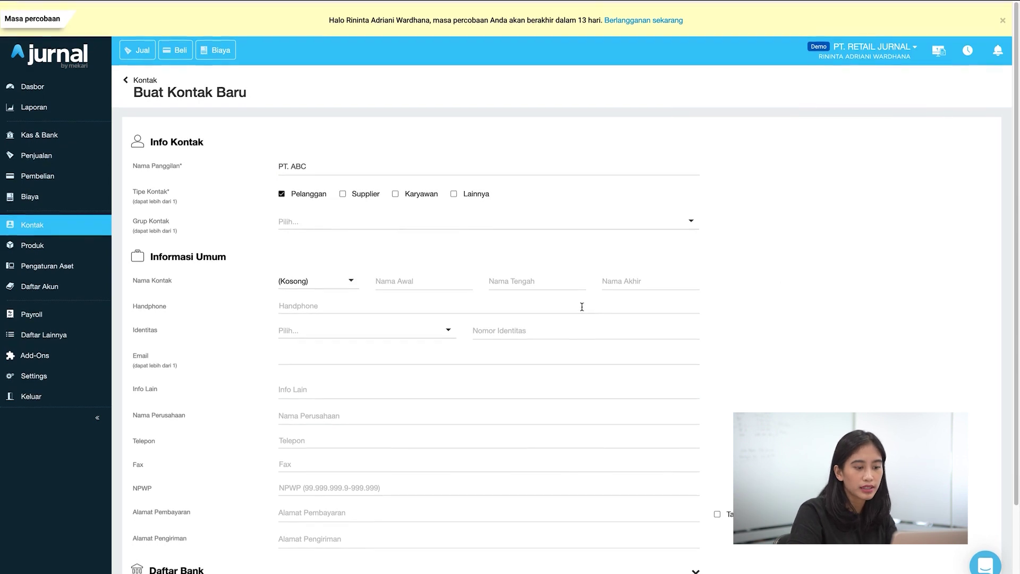
{"action": "scroll", "coordinate": [582, 306], "scroll_direction": "down", "scroll_amount": 1}
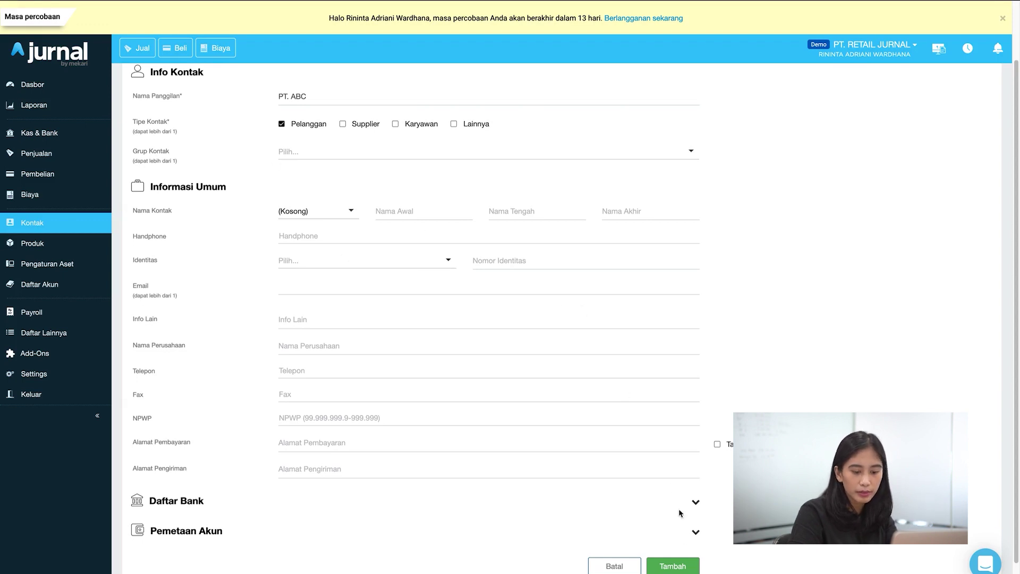
{"action": "left_click", "coordinate": [678, 568]}
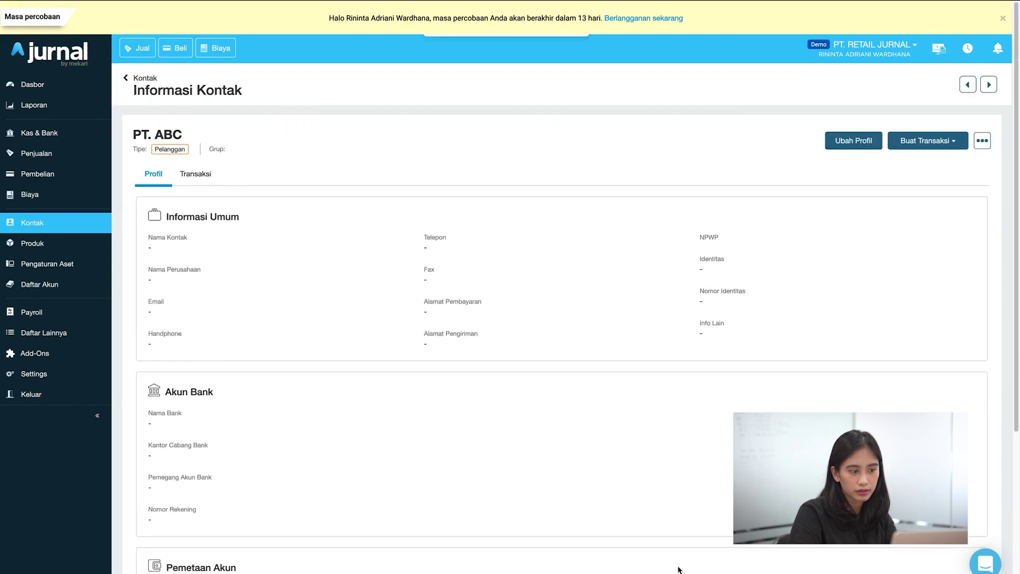
Step: Check Tokopedia's transaction history, then go to Biaya and start a new expense
{"action": "left_click", "coordinate": [90, 234]}
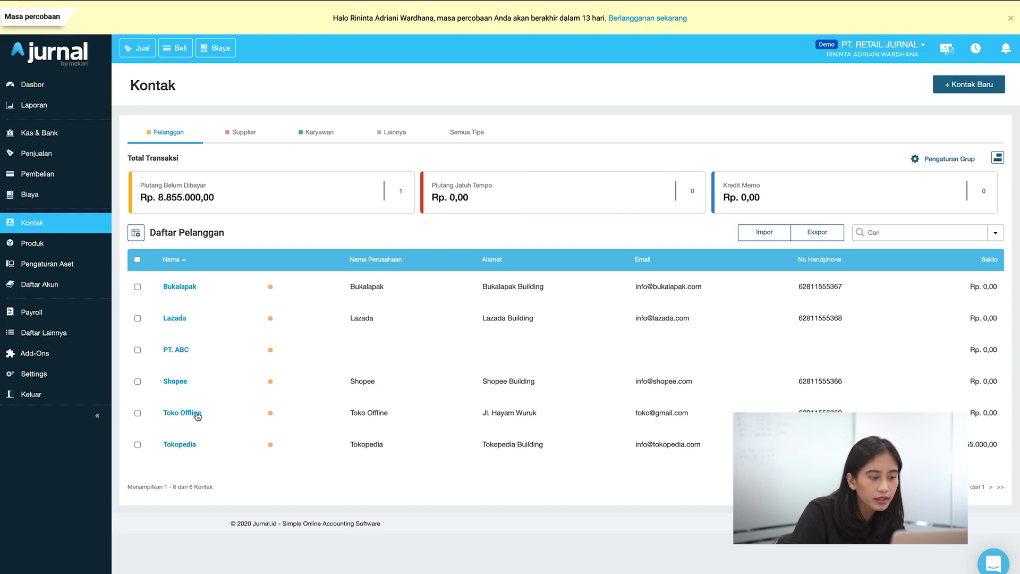
{"action": "left_click", "coordinate": [181, 445]}
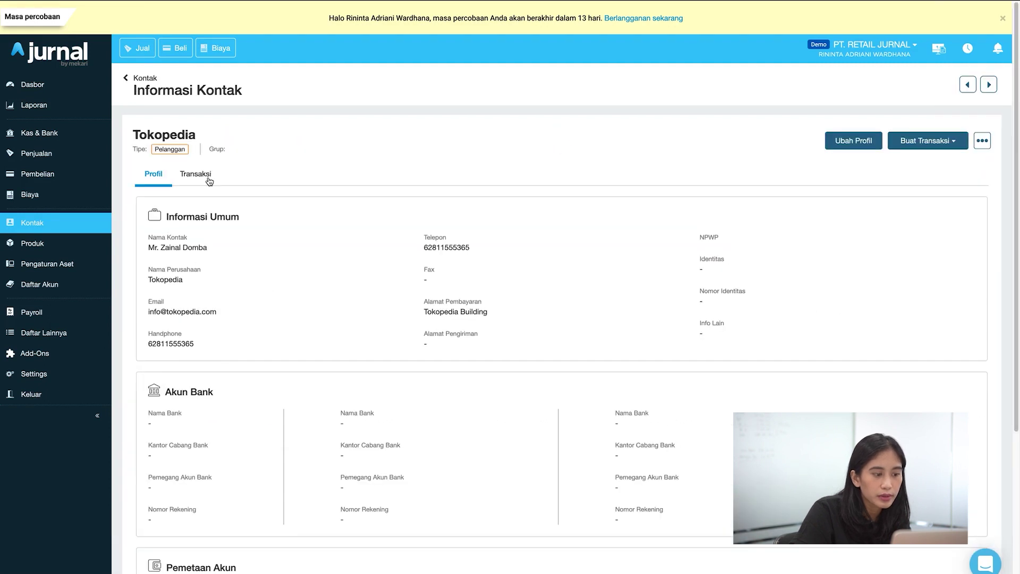
{"action": "left_click", "coordinate": [208, 179]}
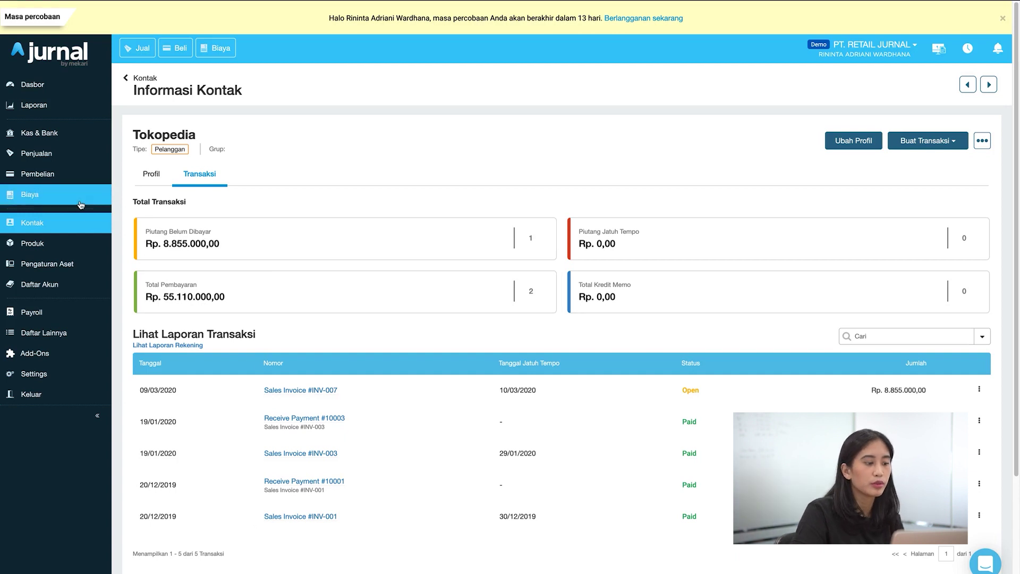
{"action": "left_click", "coordinate": [81, 204]}
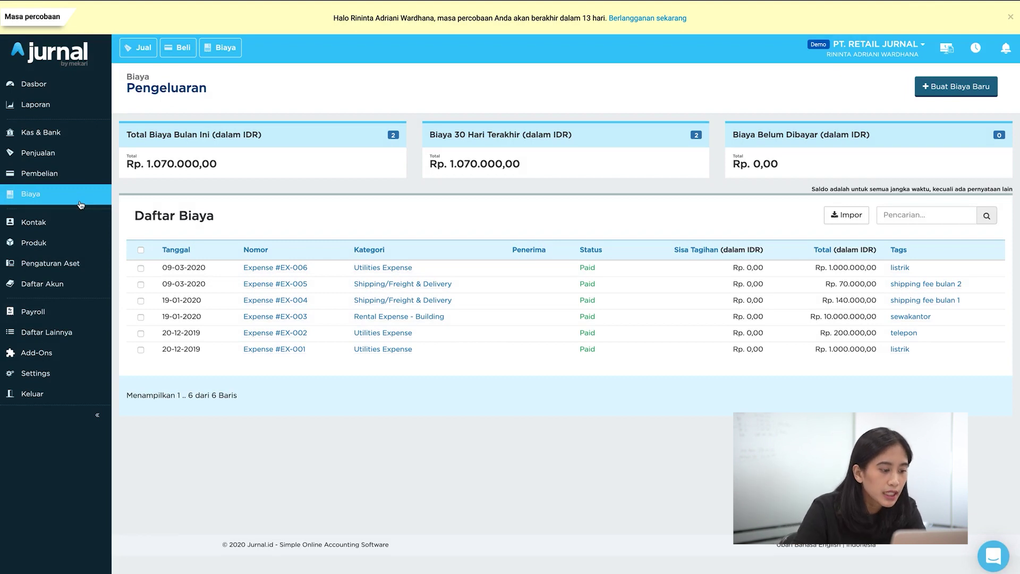
{"action": "left_click", "coordinate": [940, 94]}
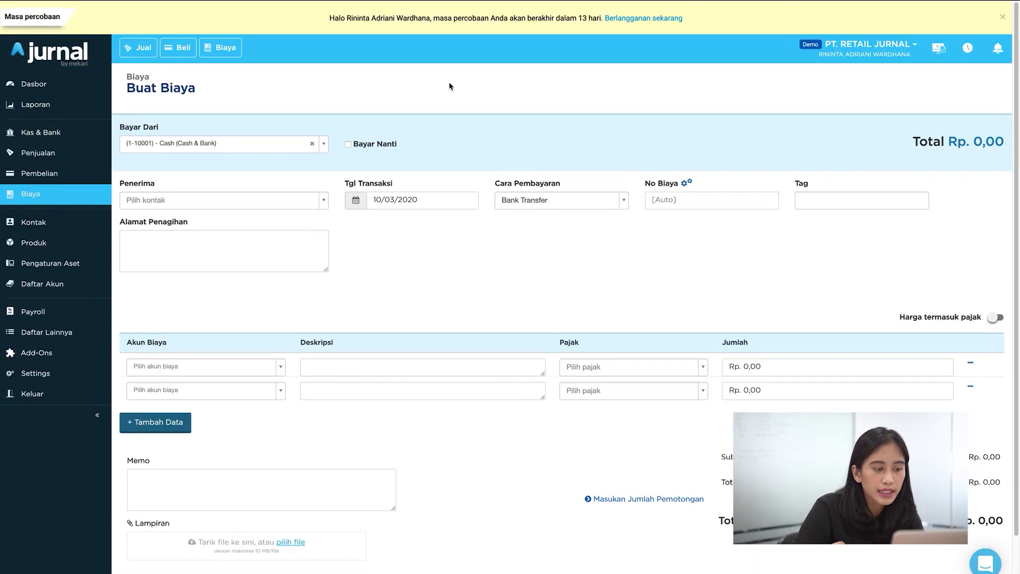
Step: Pay the expense from Bank Account to CV Januar Prayoga Tbk, numbered 'exp 001'
{"action": "left_click", "coordinate": [327, 147]}
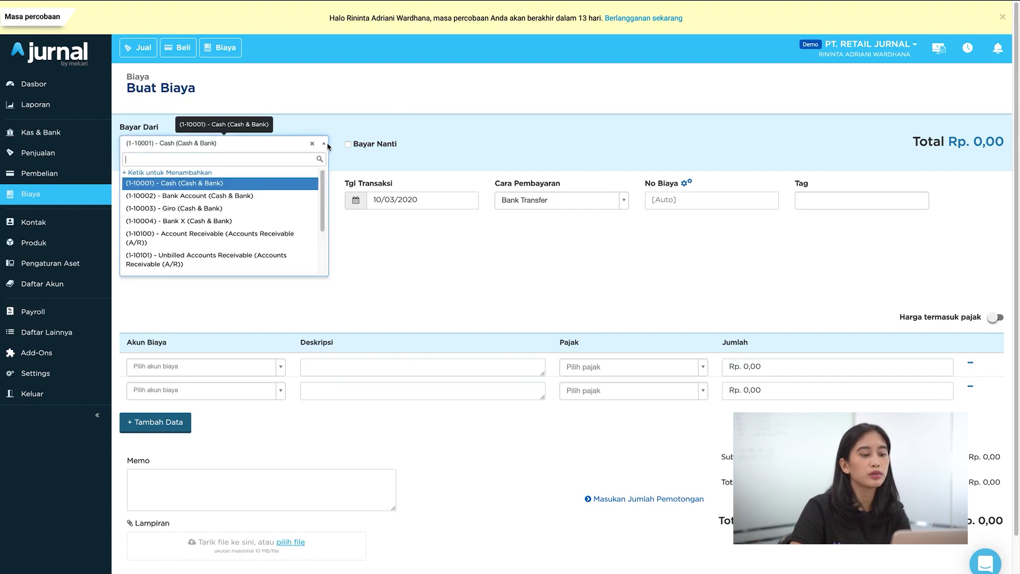
{"action": "left_click", "coordinate": [212, 197]}
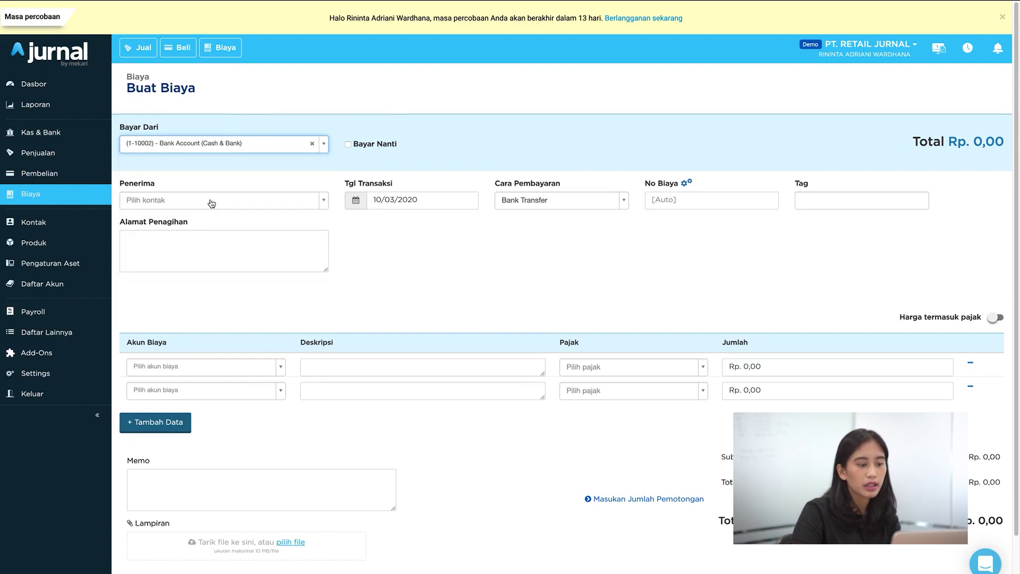
{"action": "left_click", "coordinate": [211, 202]}
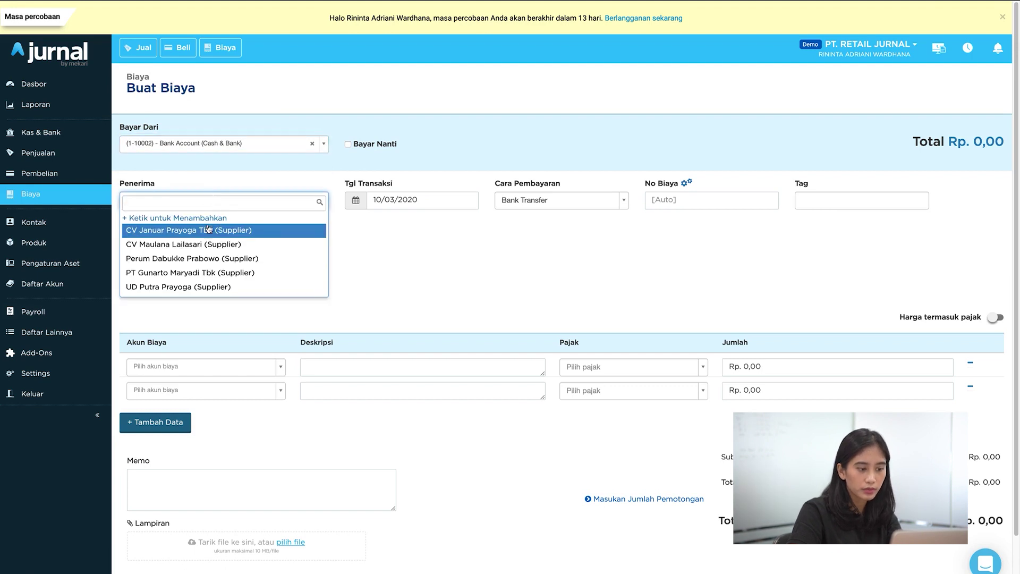
{"action": "left_click", "coordinate": [209, 230]}
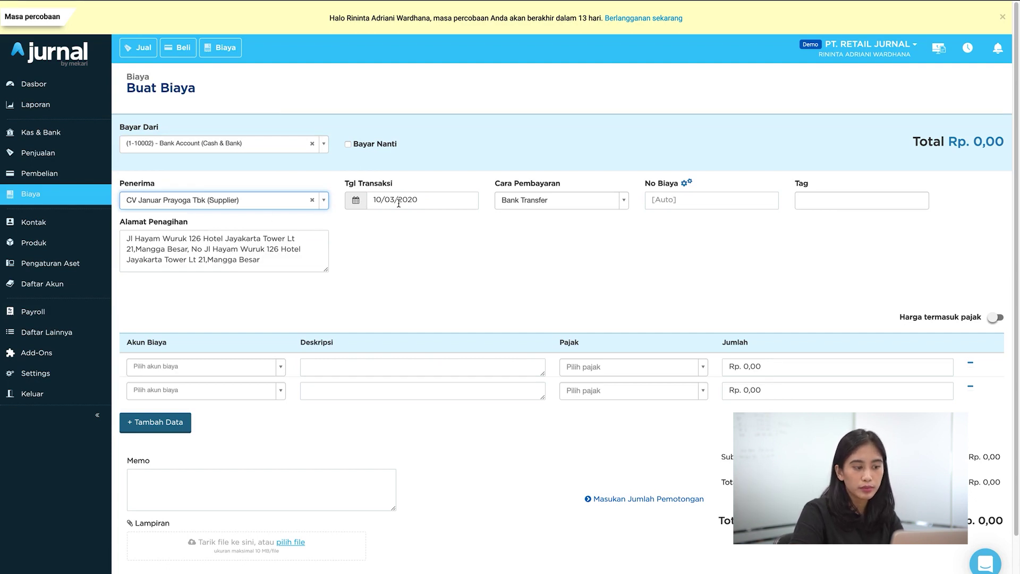
{"action": "left_click", "coordinate": [659, 201]}
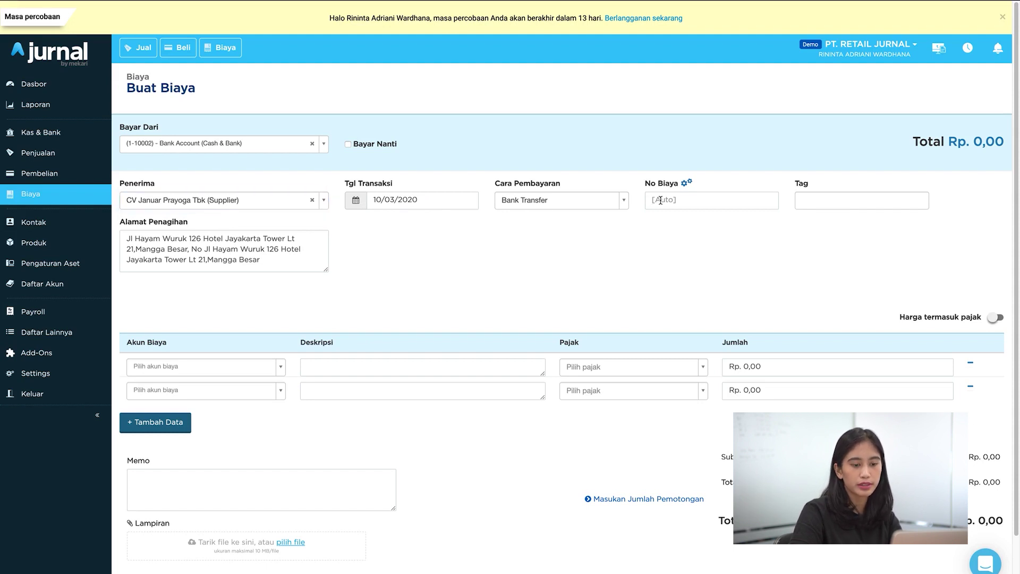
{"action": "type", "text": "exp 001"}
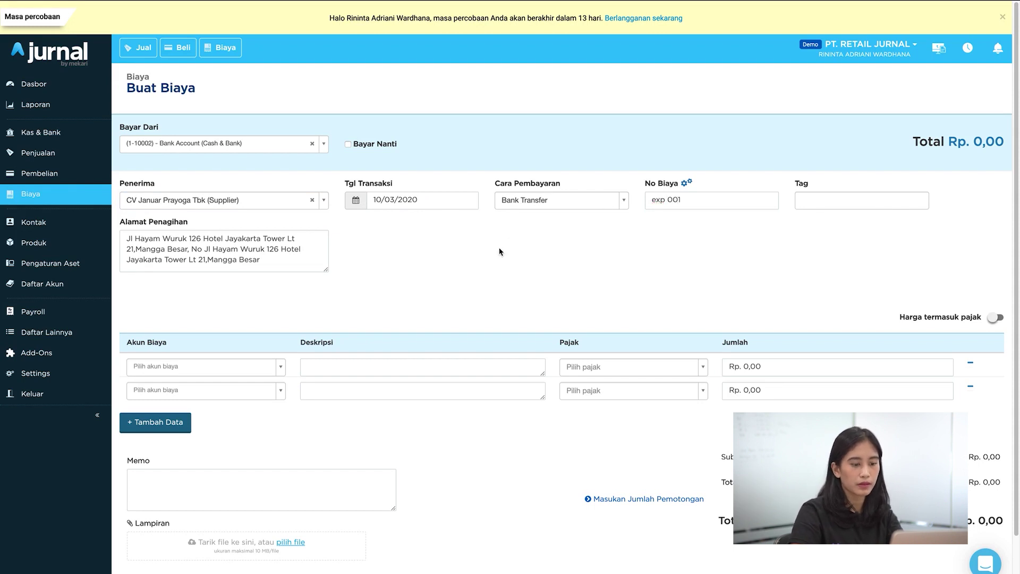
Step: Add a Shipping/Freight & Delivery line 'pengiriman barang dagang' for Rp 20.000 and save the expense
{"action": "left_click", "coordinate": [282, 367]}
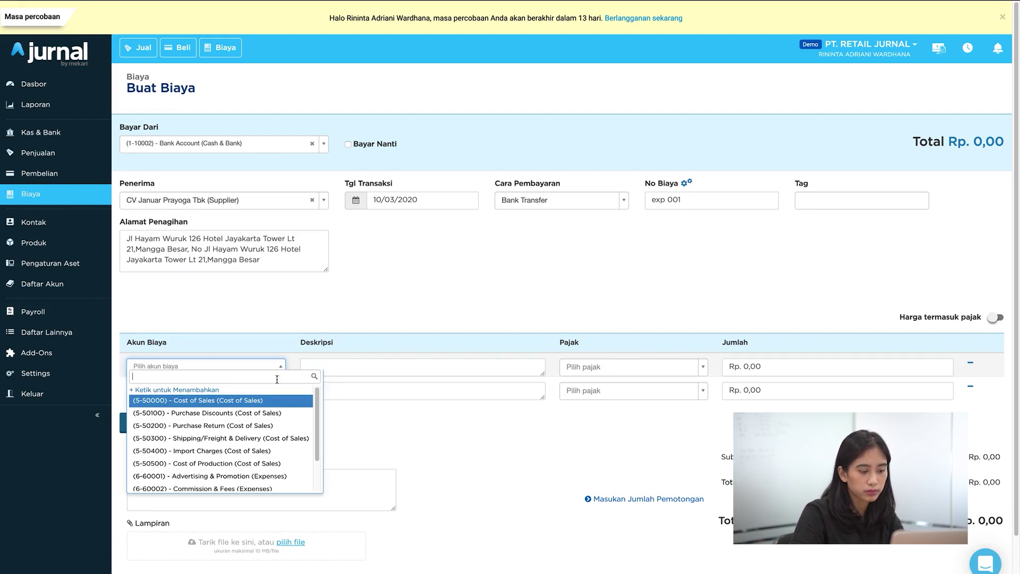
{"action": "left_click", "coordinate": [275, 439]}
{"action": "left_click", "coordinate": [343, 367]}
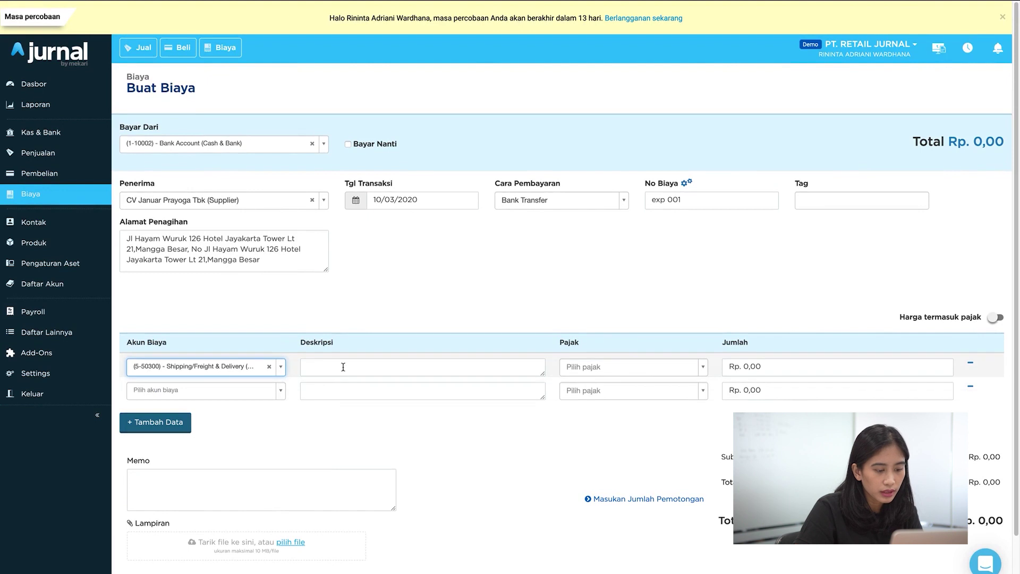
{"action": "type", "text": "pen"}
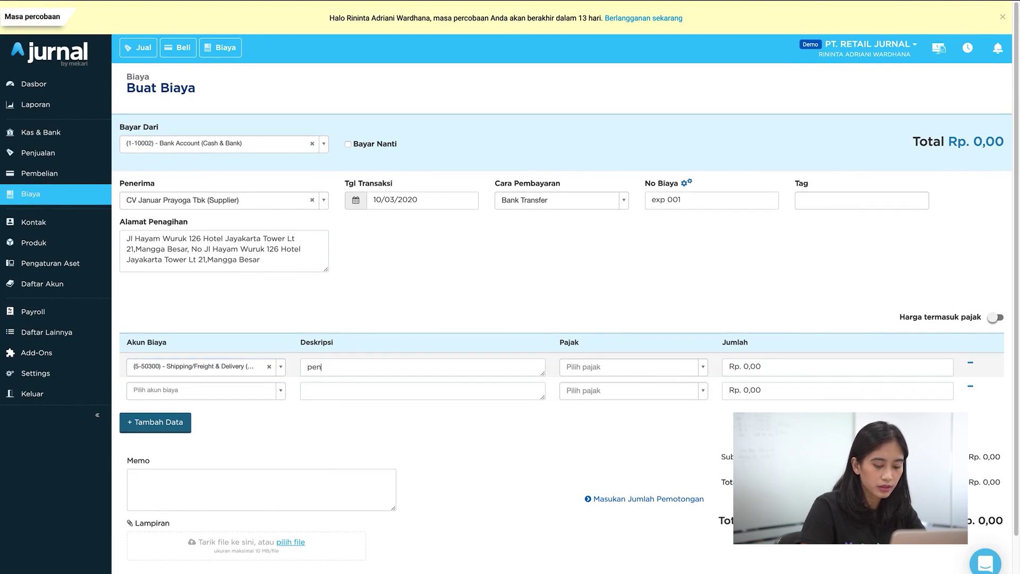
{"action": "type", "text": "giriman barang dagang"}
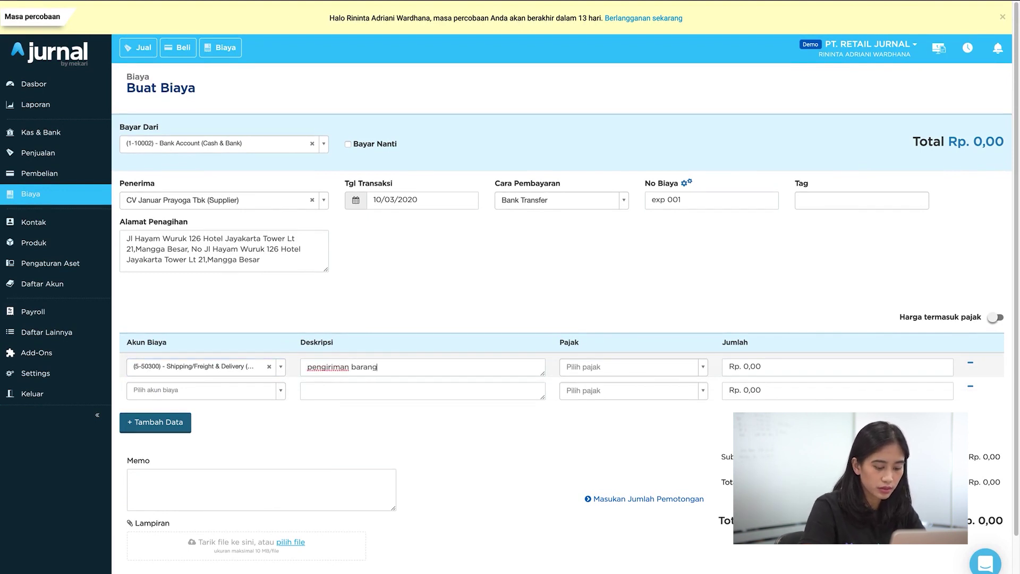
{"action": "left_click", "coordinate": [779, 367]}
{"action": "type", "text": "20000"}
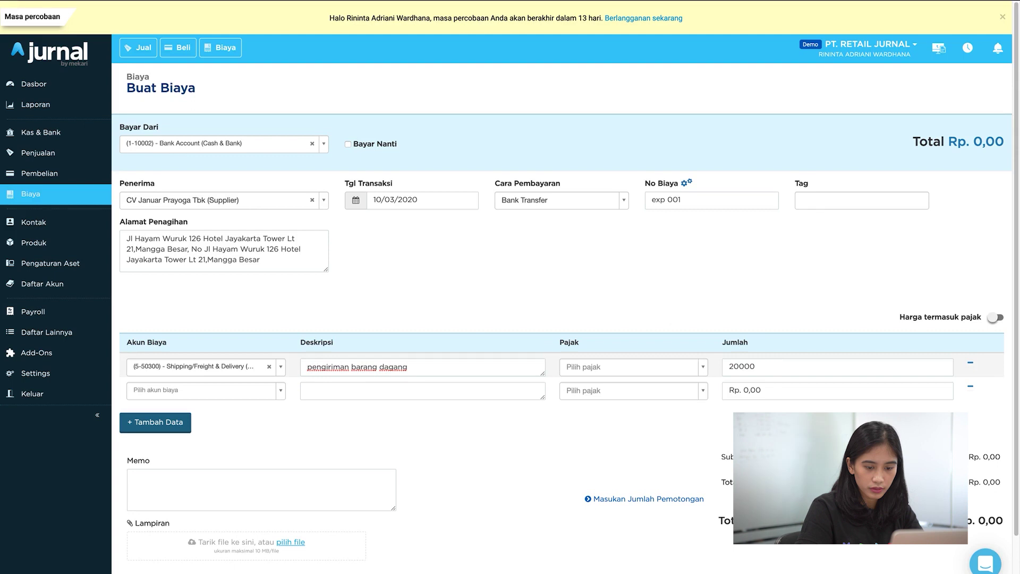
{"action": "left_click", "coordinate": [687, 438]}
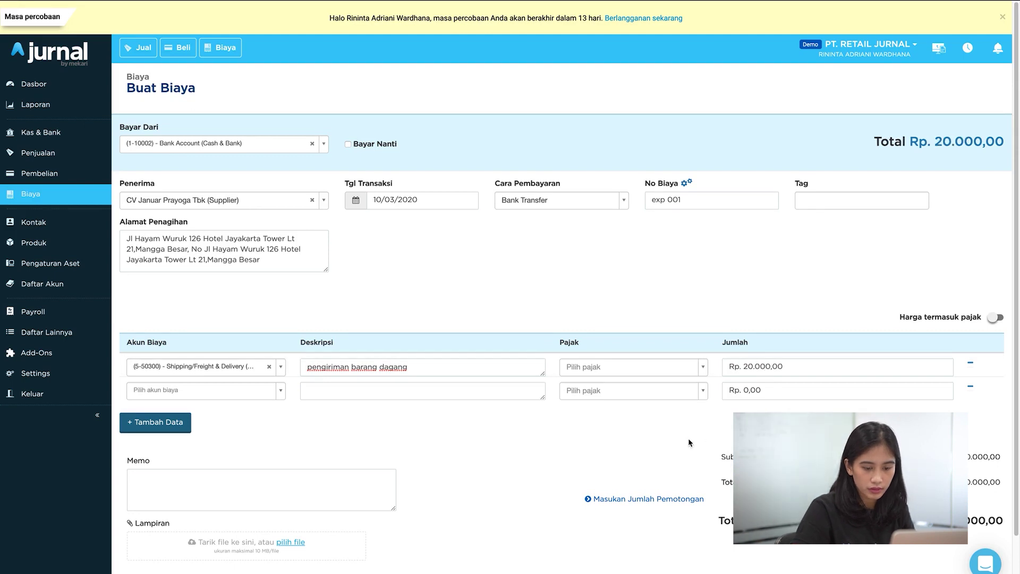
{"action": "scroll", "coordinate": [688, 439], "scroll_direction": "down", "scroll_amount": 2}
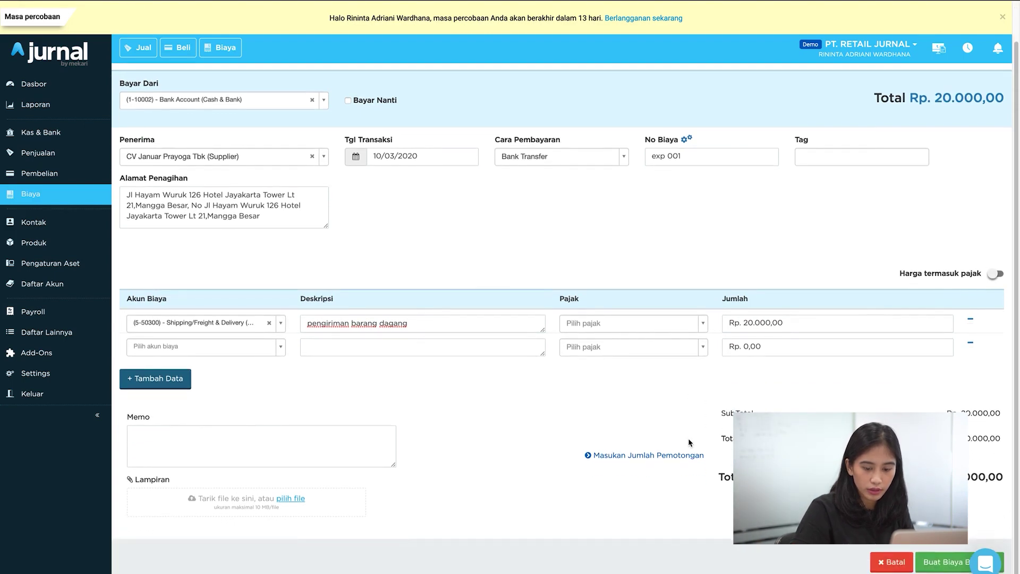
{"action": "left_click", "coordinate": [926, 558]}
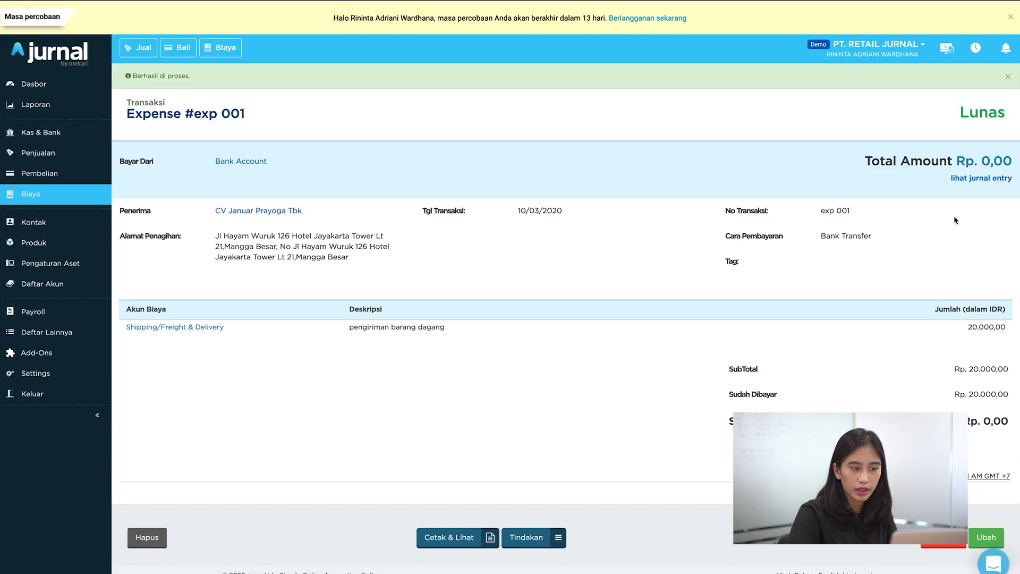
Step: Inspect expense exp 001's journal entry, close it, and go to the Pembelian list
{"action": "left_click", "coordinate": [978, 180]}
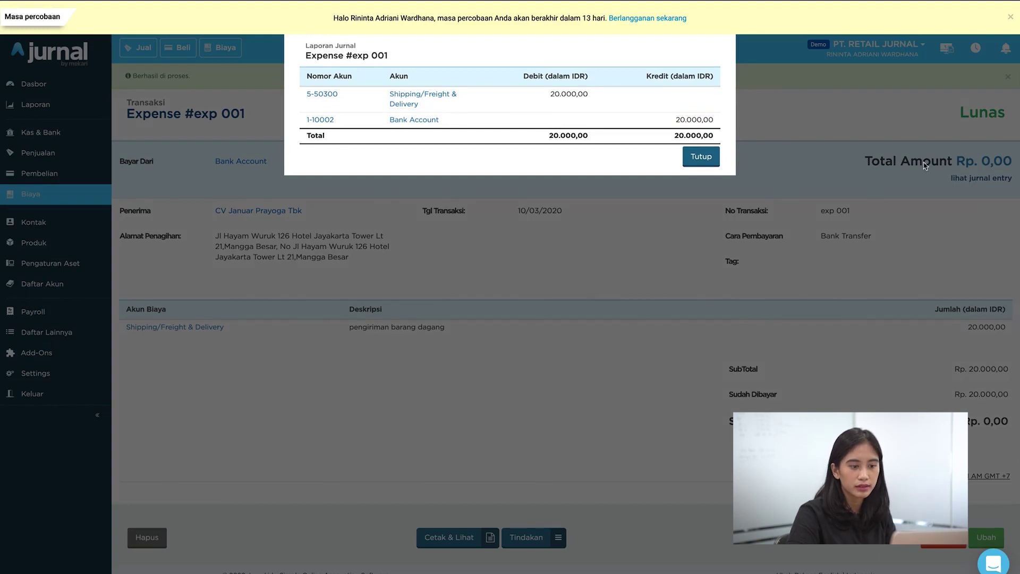
{"action": "left_click", "coordinate": [701, 157]}
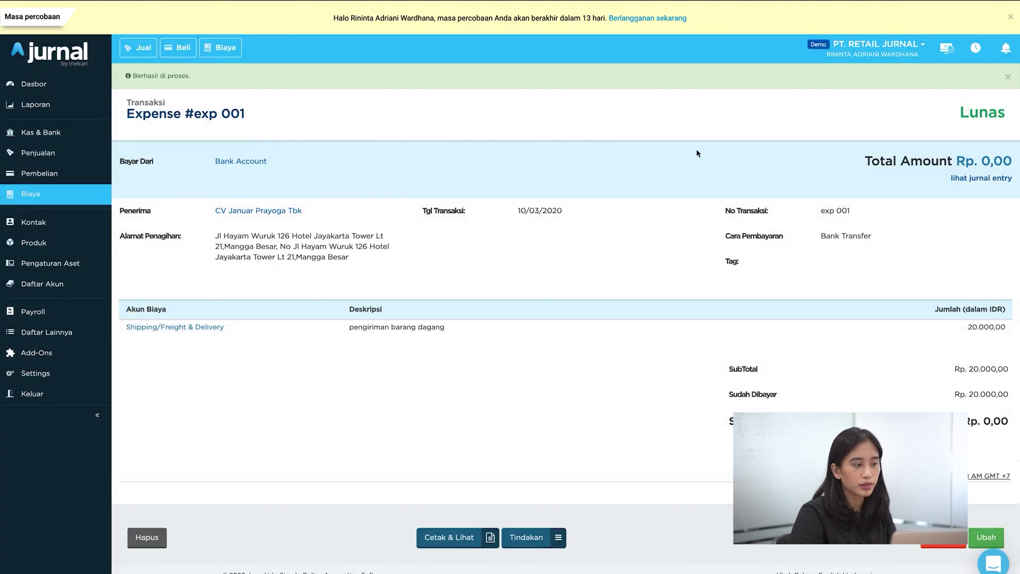
{"action": "left_click", "coordinate": [92, 177]}
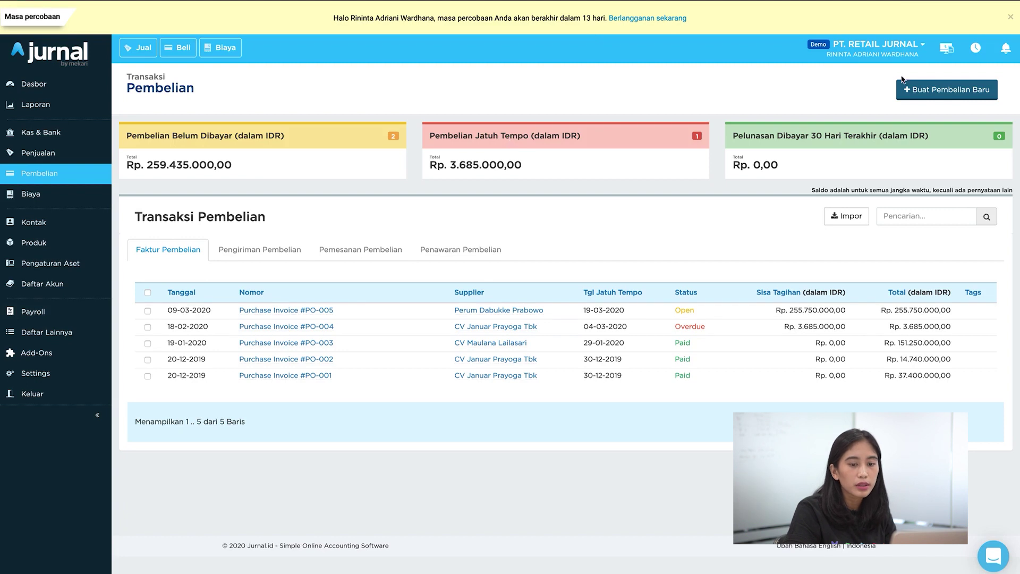
Step: Start a purchase order from CV Januar Prayoga Tbk dated 8 March 2020
{"action": "left_click", "coordinate": [975, 91]}
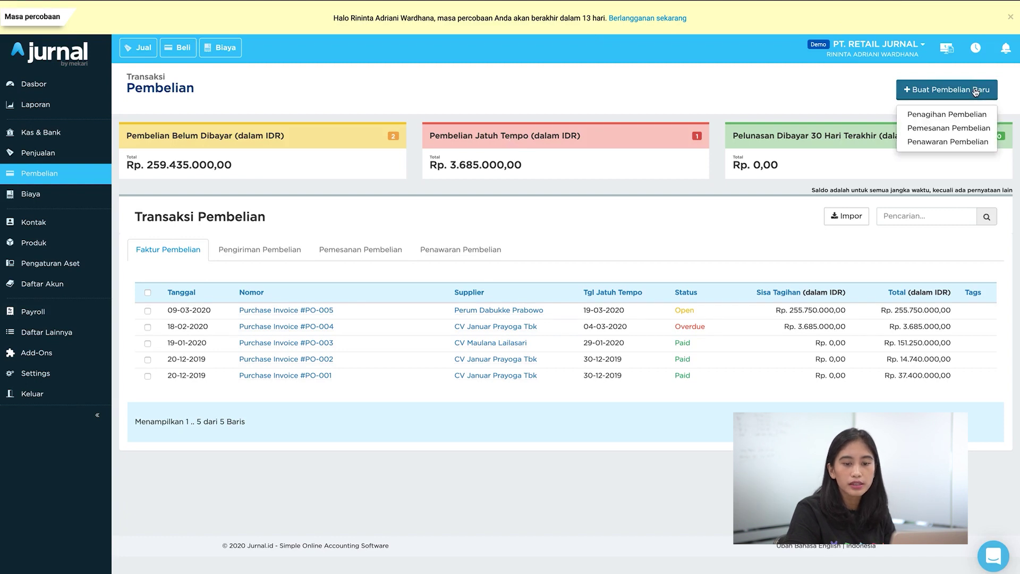
{"action": "left_click", "coordinate": [963, 130]}
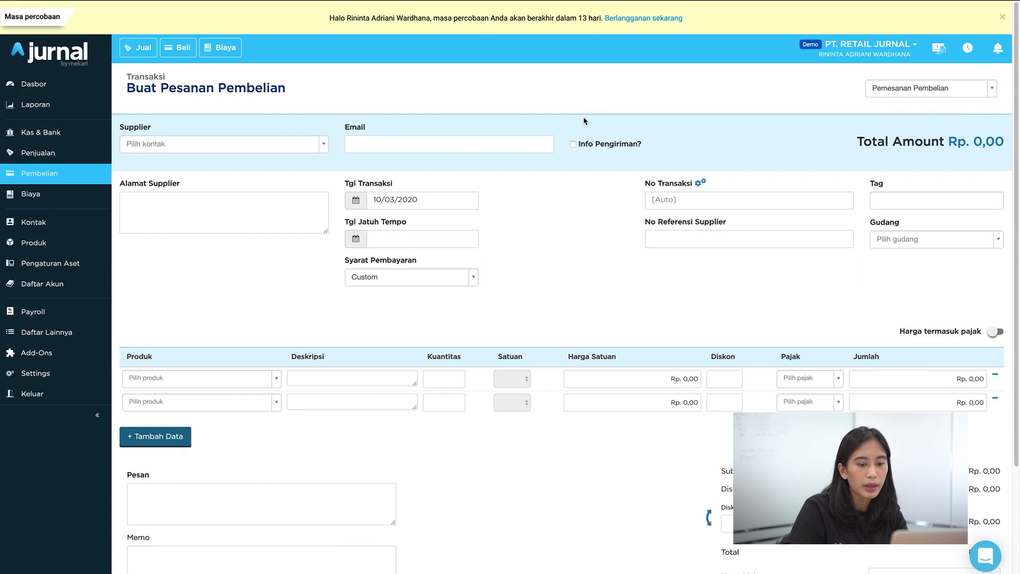
{"action": "left_click", "coordinate": [284, 146]}
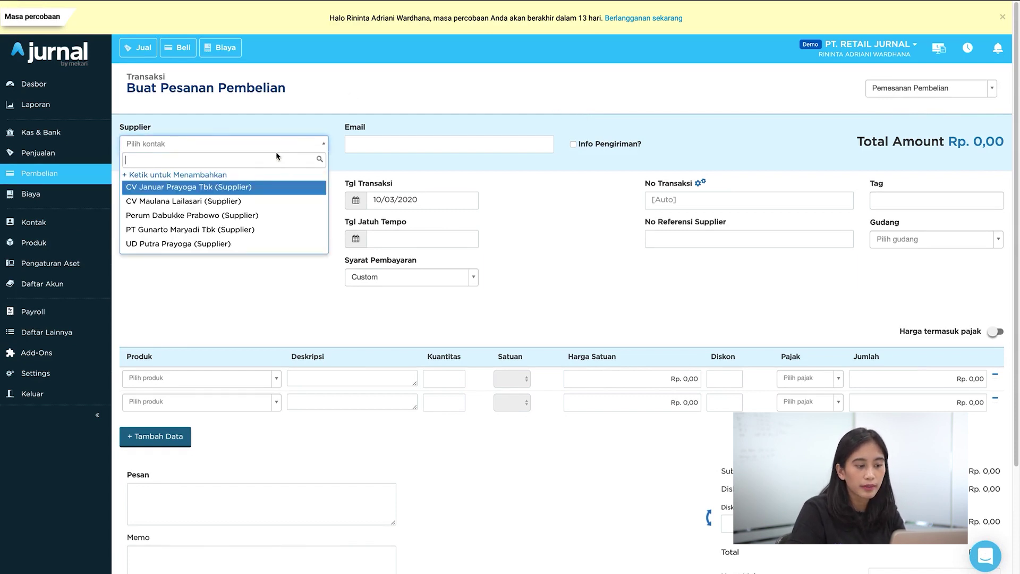
{"action": "left_click", "coordinate": [265, 190]}
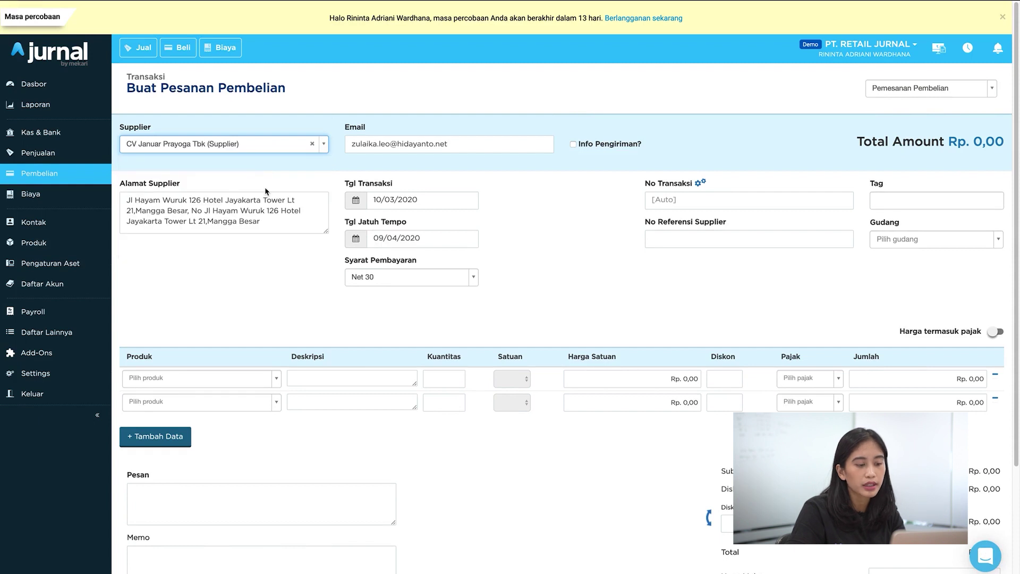
{"action": "left_click", "coordinate": [354, 200]}
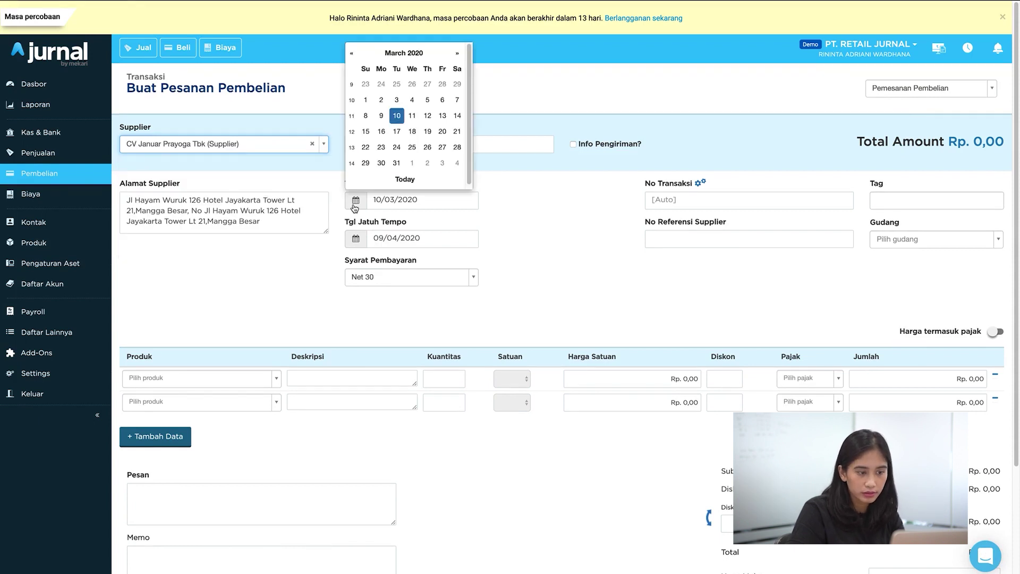
{"action": "left_click", "coordinate": [366, 116]}
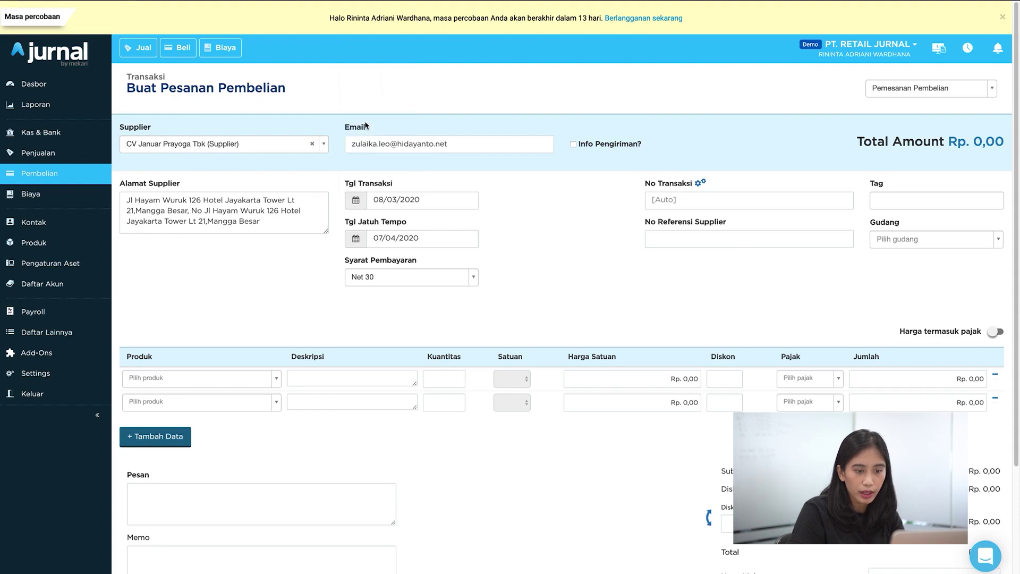
Step: Number the purchase order PO123 and assign it to warehouse Gudang Tangerang
{"action": "left_click", "coordinate": [656, 197]}
{"action": "type", "text": "PO123"}
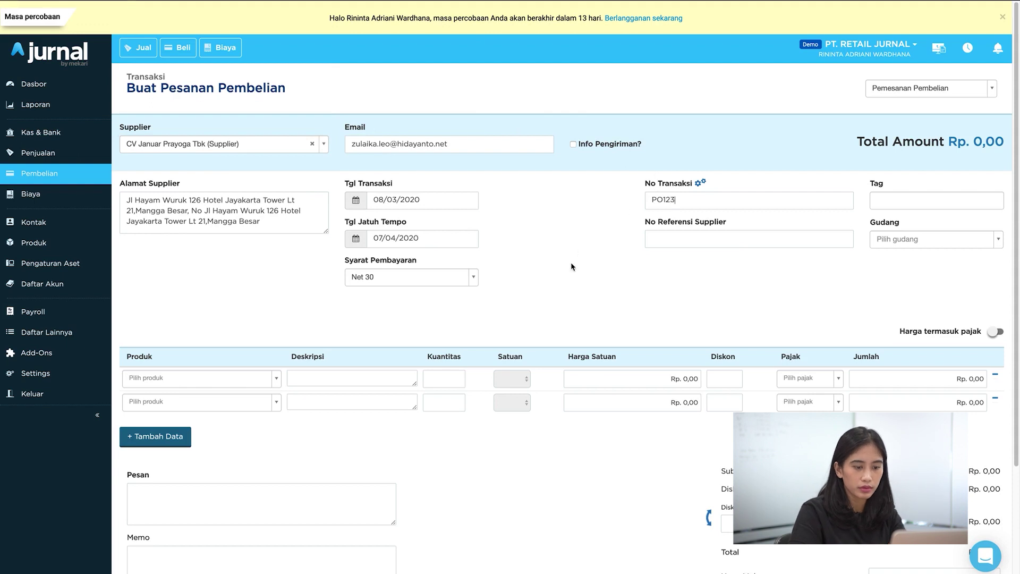
{"action": "left_click", "coordinate": [957, 250]}
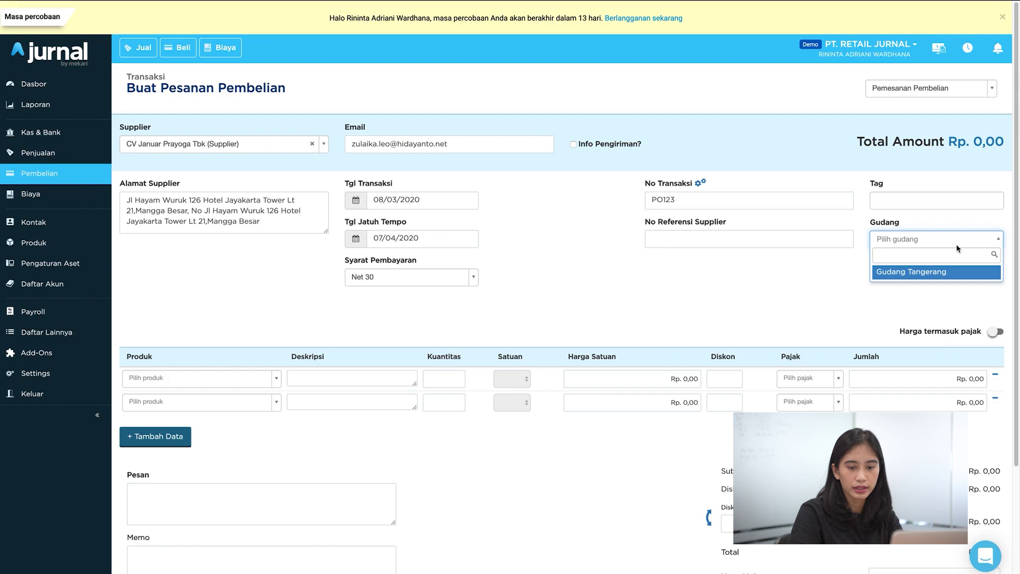
{"action": "left_click", "coordinate": [935, 274]}
{"action": "left_click", "coordinate": [726, 275]}
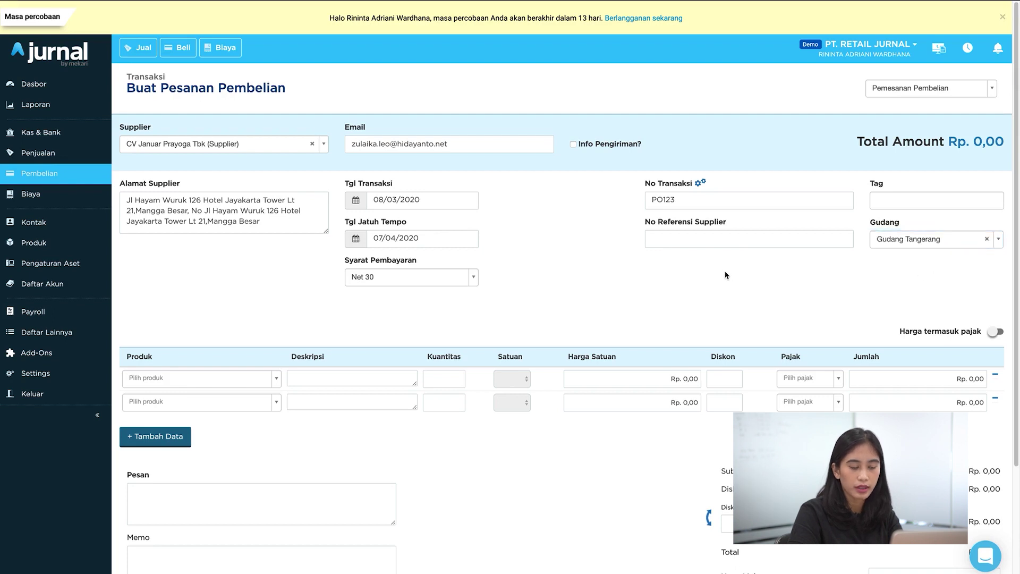
{"action": "left_click", "coordinate": [270, 383]}
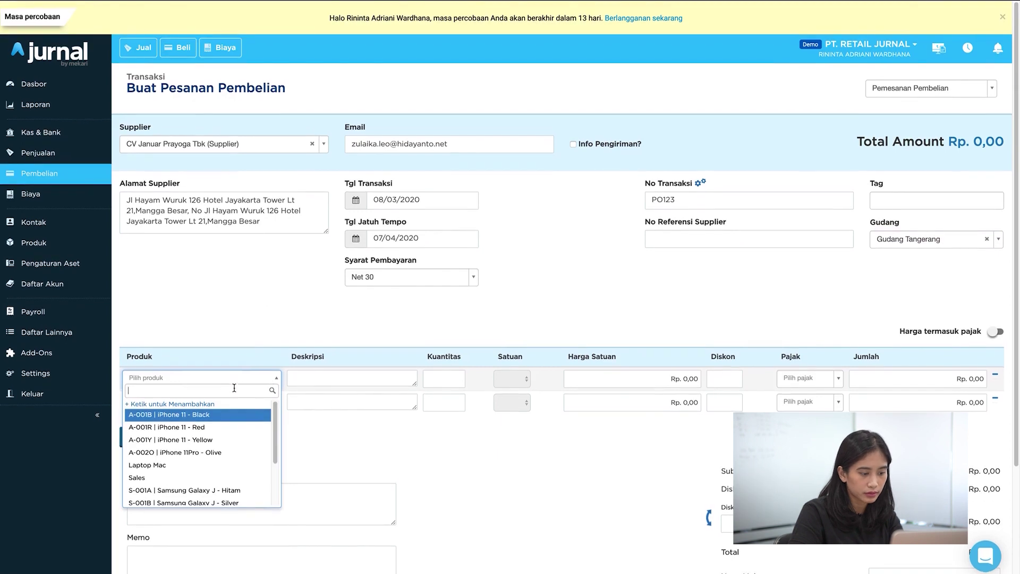
Step: Add iPhone 11 Black, Red and Yellow lines, each with quantity 5
{"action": "left_click", "coordinate": [231, 414]}
{"action": "left_click", "coordinate": [159, 402]}
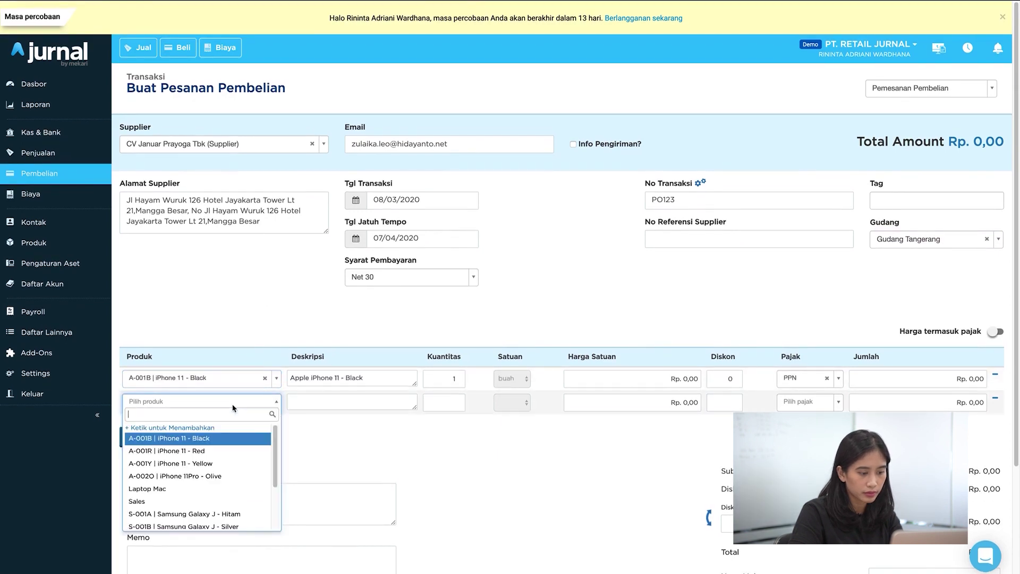
{"action": "left_click", "coordinate": [218, 451]}
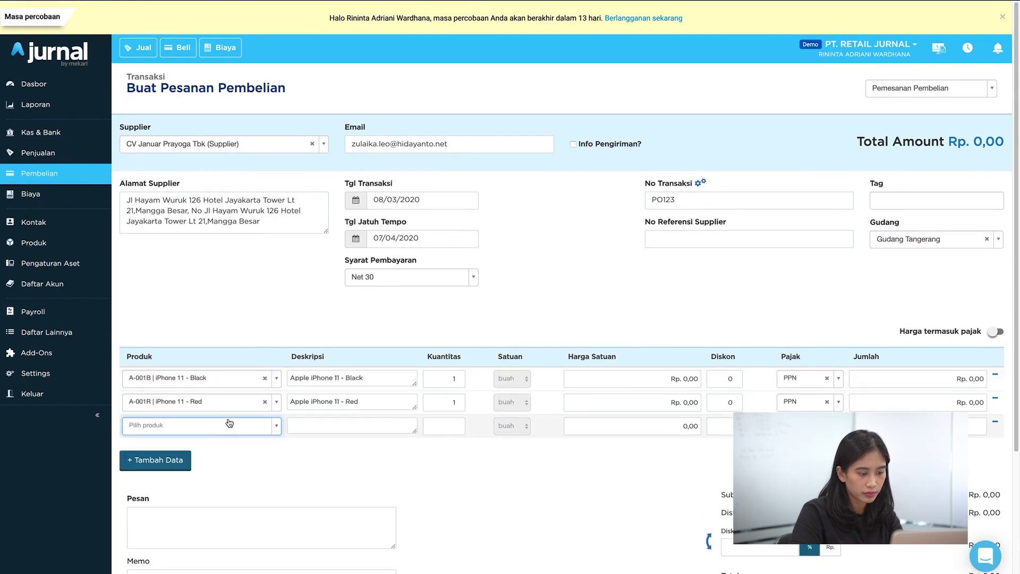
{"action": "left_click", "coordinate": [226, 428]}
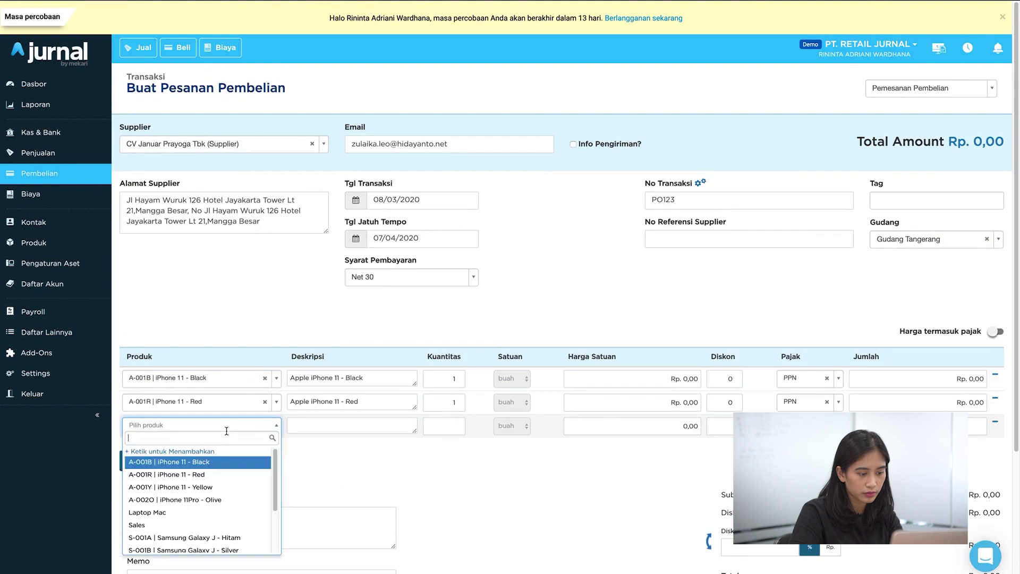
{"action": "left_click", "coordinate": [222, 488]}
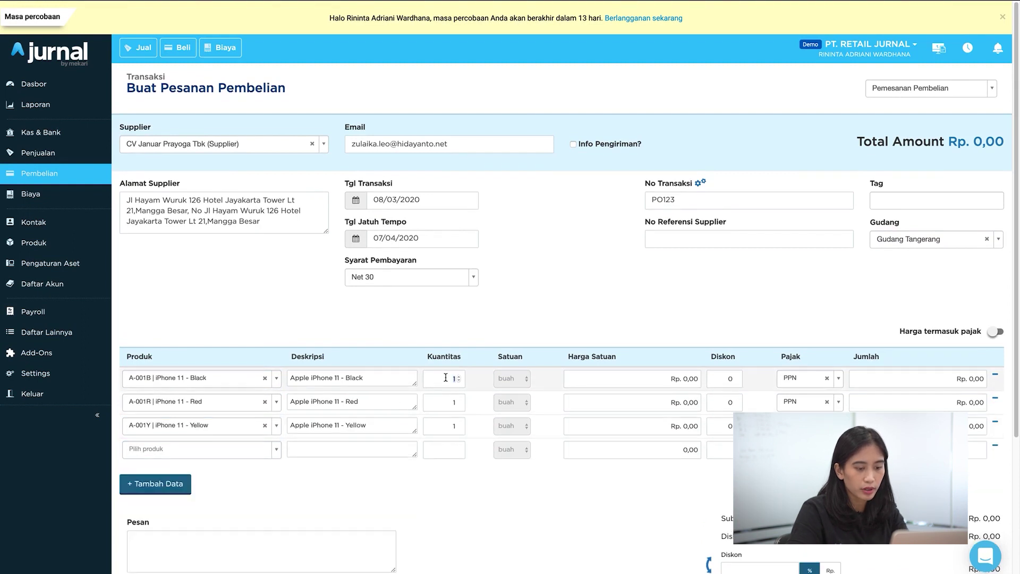
{"action": "left_click", "coordinate": [453, 400]}
{"action": "left_click", "coordinate": [446, 420]}
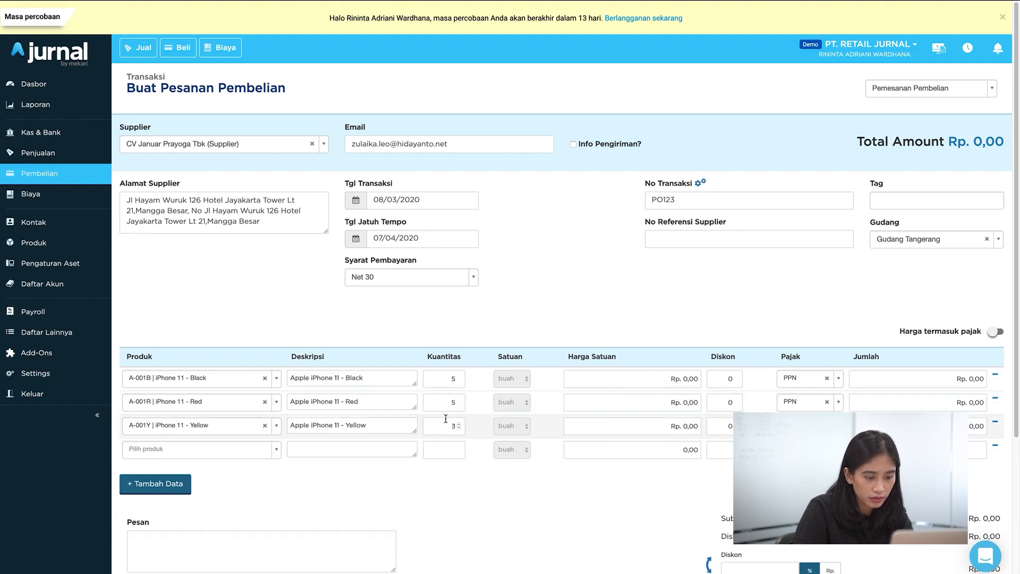
{"action": "key", "text": "Delete"}
{"action": "type", "text": "5"}
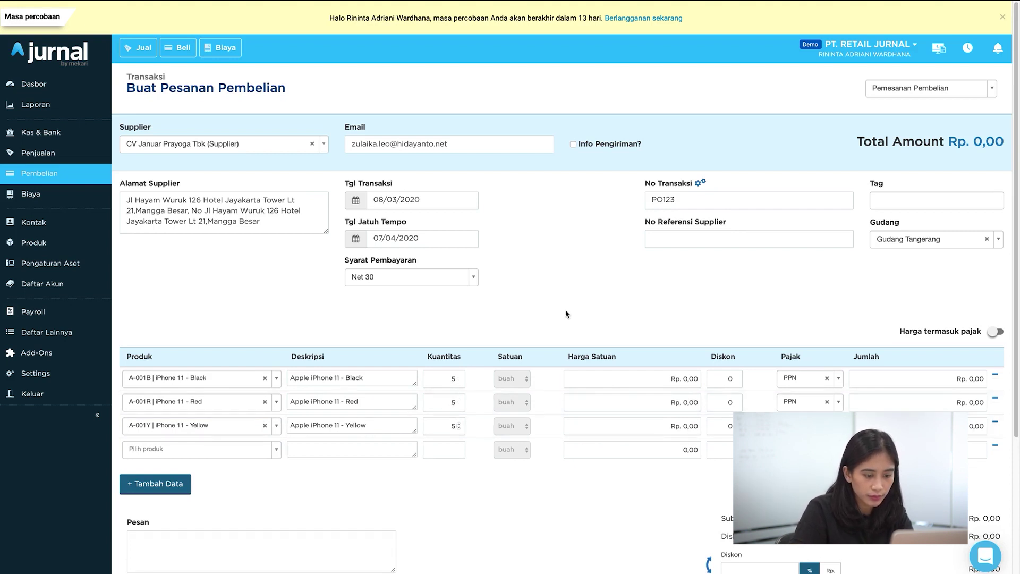
Step: Set unit prices to Rp 9.000.000, 10.000.000 and 11.000.000, correcting the Red price
{"action": "left_click", "coordinate": [611, 378]}
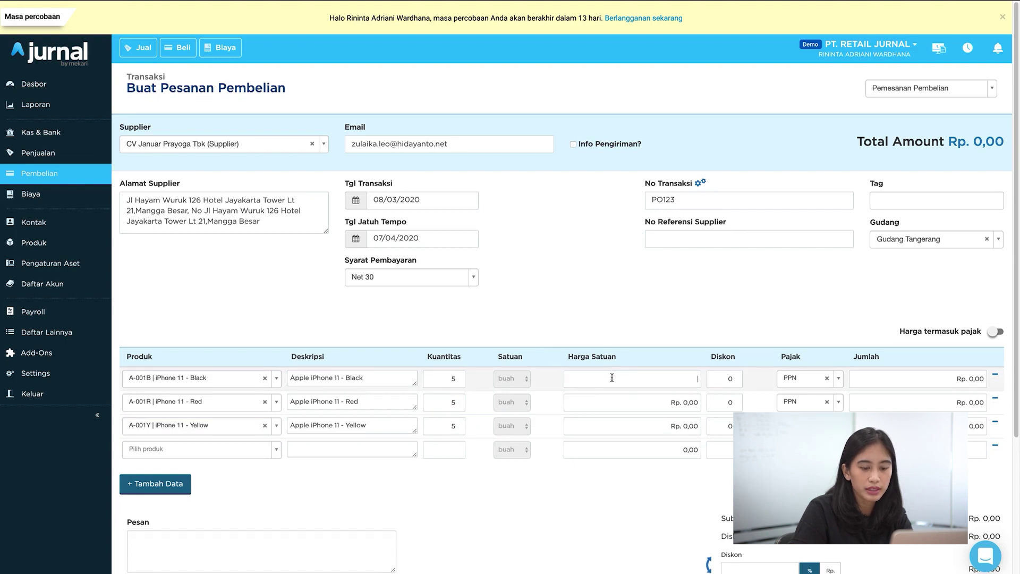
{"action": "type", "text": "9000000"}
{"action": "left_click", "coordinate": [635, 401]}
{"action": "type", "text": "100000"}
{"action": "left_click", "coordinate": [660, 429]}
{"action": "left_click", "coordinate": [676, 402]}
{"action": "left_click", "coordinate": [690, 402]}
{"action": "type", "text": "0"}
{"action": "left_click", "coordinate": [665, 427]}
{"action": "type", "text": "11000000"}
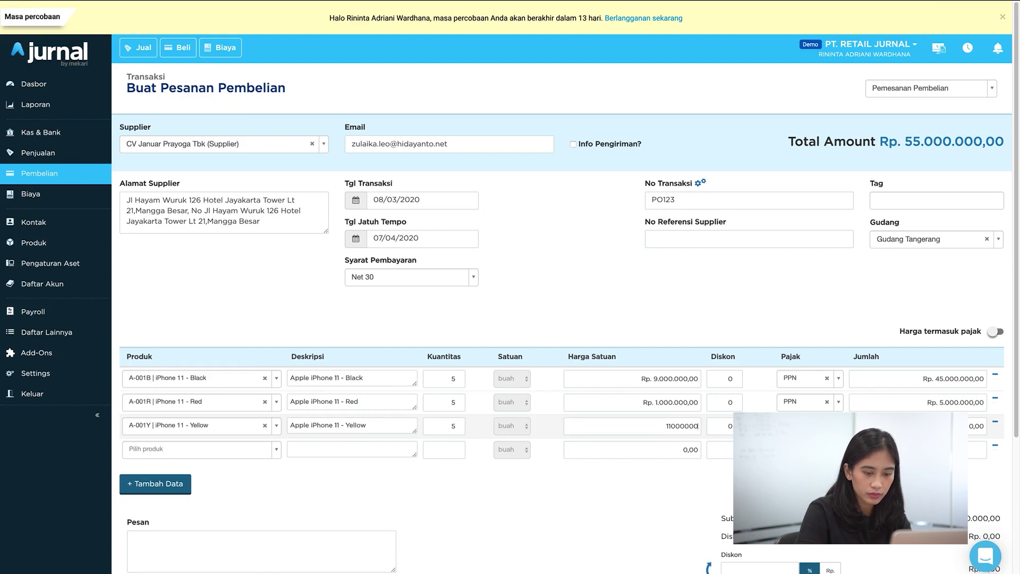
{"action": "left_click", "coordinate": [676, 404]}
{"action": "left_click", "coordinate": [692, 403]}
{"action": "type", "text": "0"}
{"action": "left_click", "coordinate": [701, 304]}
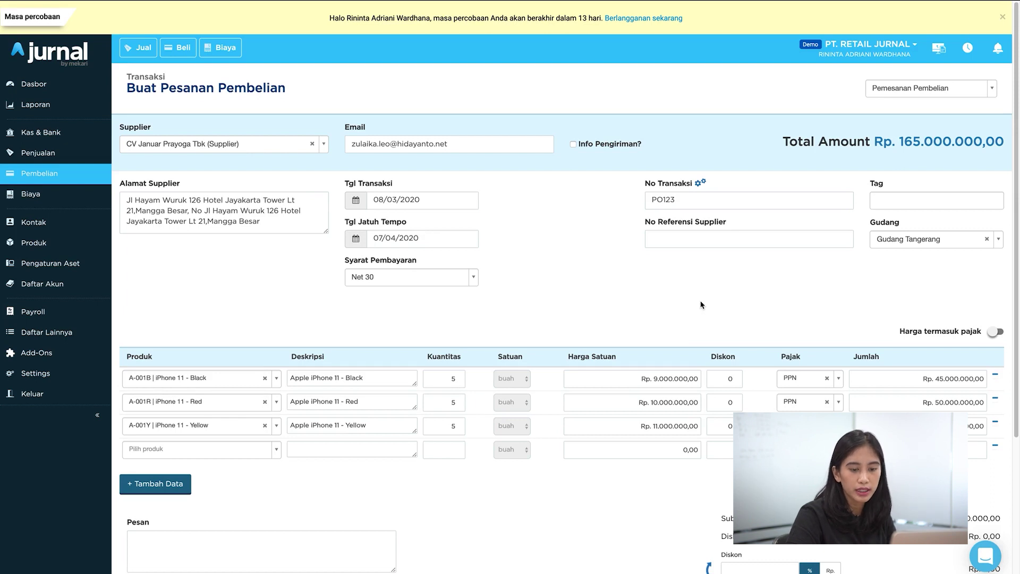
{"action": "scroll", "coordinate": [701, 305], "scroll_direction": "down", "scroll_amount": 4}
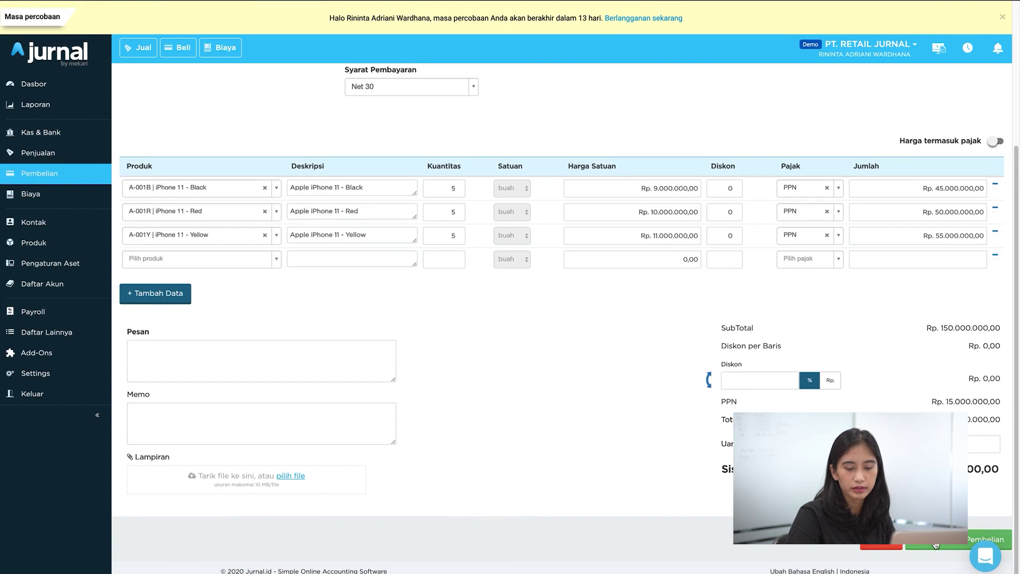
Step: Save purchase order PO123, generate its PDF, then return to the order page
{"action": "left_click", "coordinate": [936, 545]}
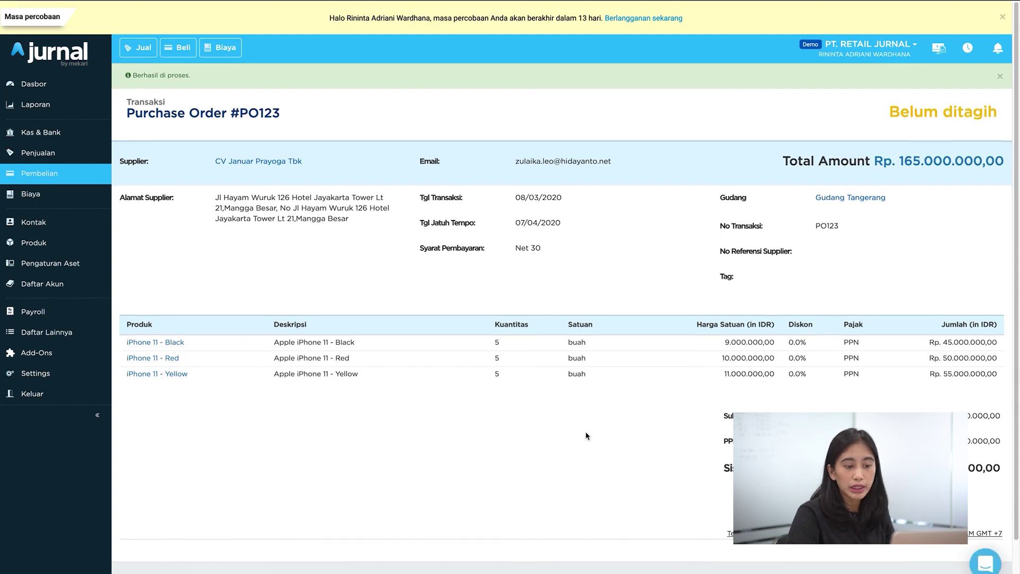
{"action": "scroll", "coordinate": [587, 436], "scroll_direction": "down", "scroll_amount": 1}
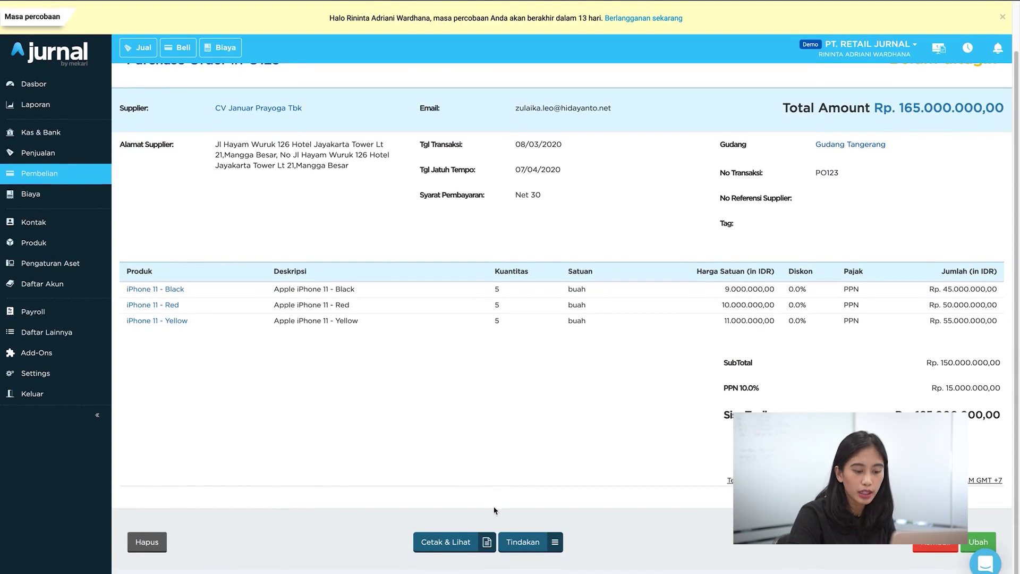
{"action": "left_click", "coordinate": [479, 543]}
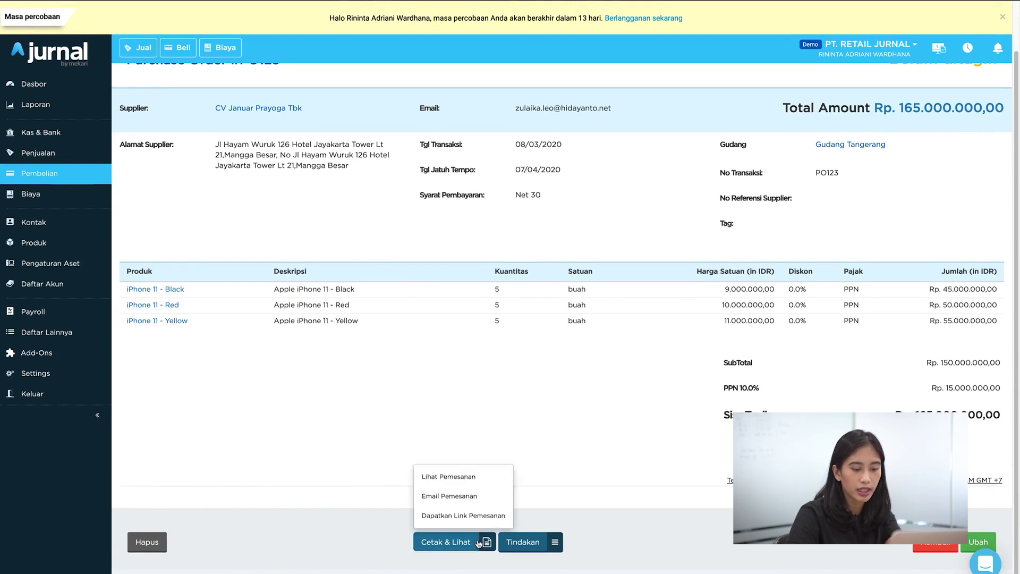
{"action": "left_click", "coordinate": [483, 477]}
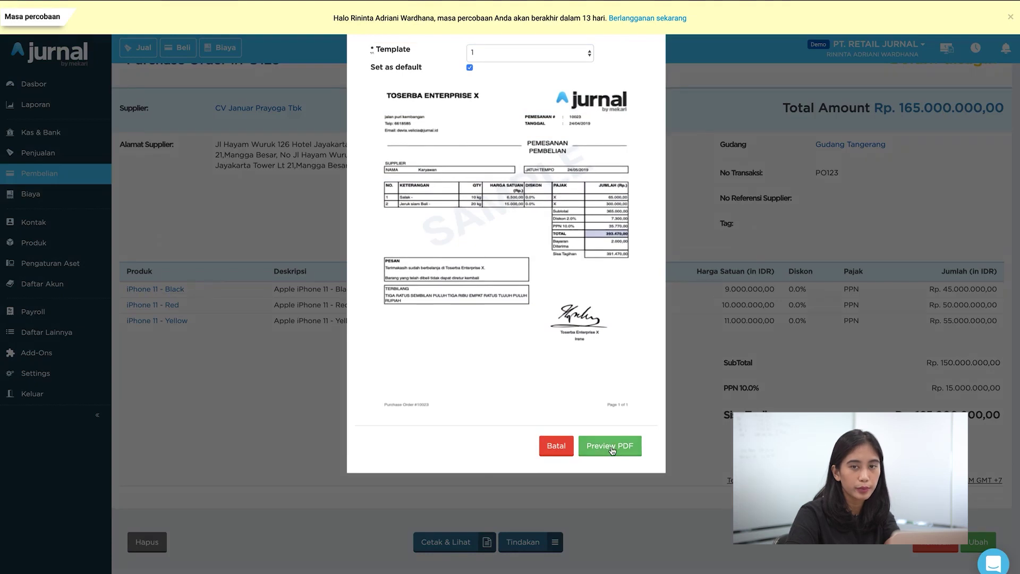
{"action": "left_click", "coordinate": [610, 445]}
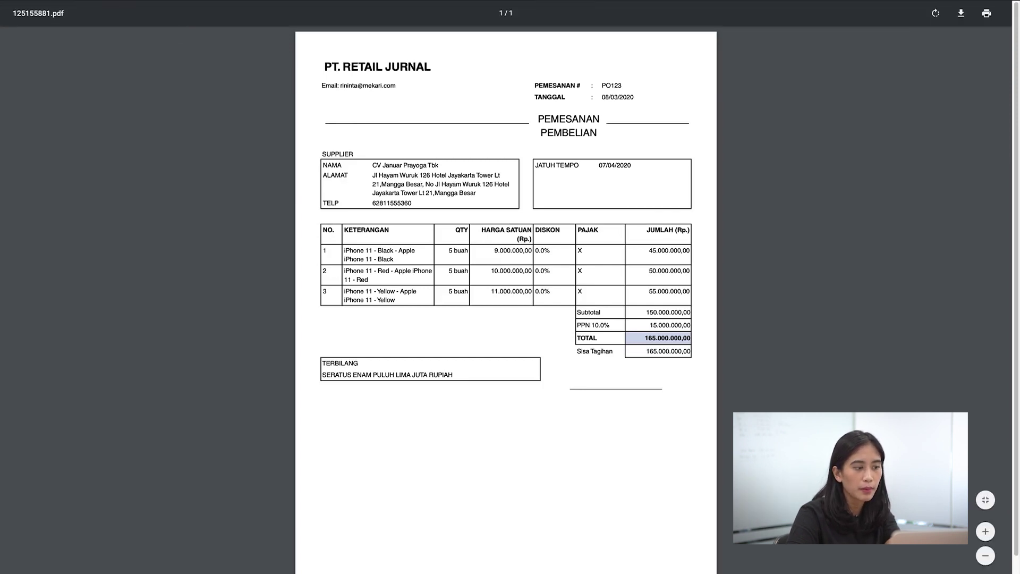
{"action": "key", "text": "alt+Left"}
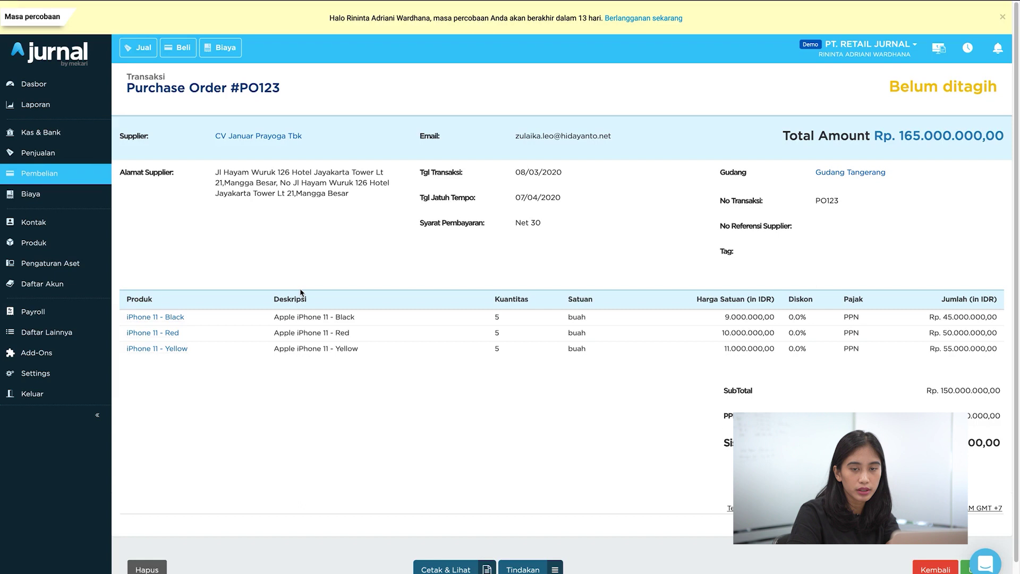
Step: Receive PO123's three iPhone 11 lines as a delivery dated 10 March 2020 and save it
{"action": "left_click", "coordinate": [539, 569]}
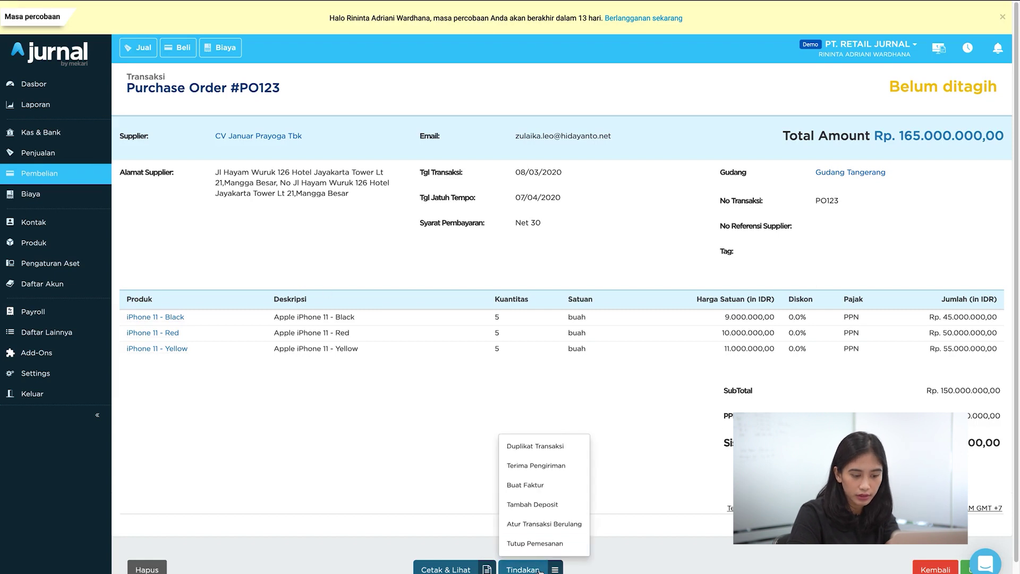
{"action": "left_click", "coordinate": [551, 473]}
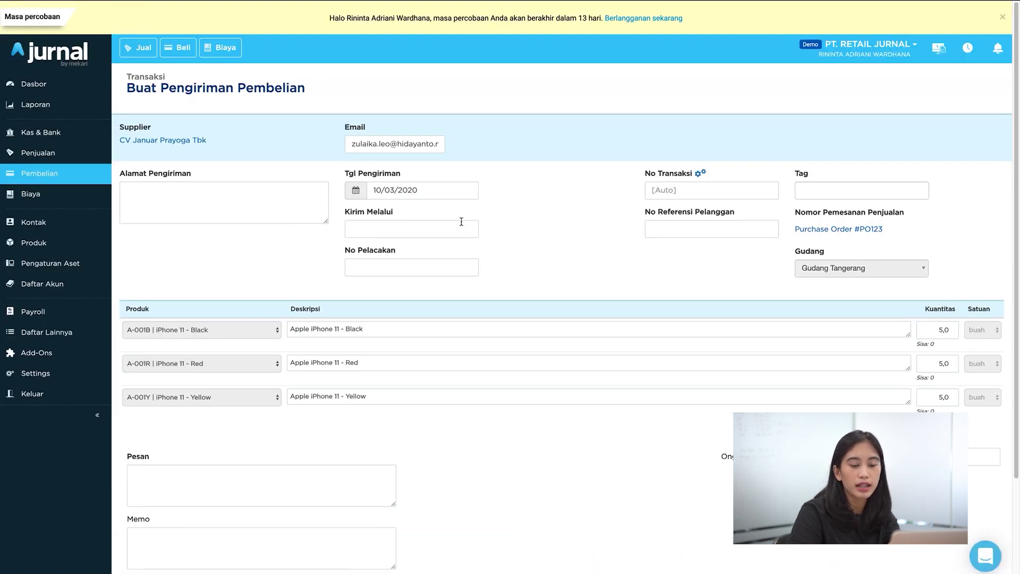
{"action": "left_click", "coordinate": [412, 193]}
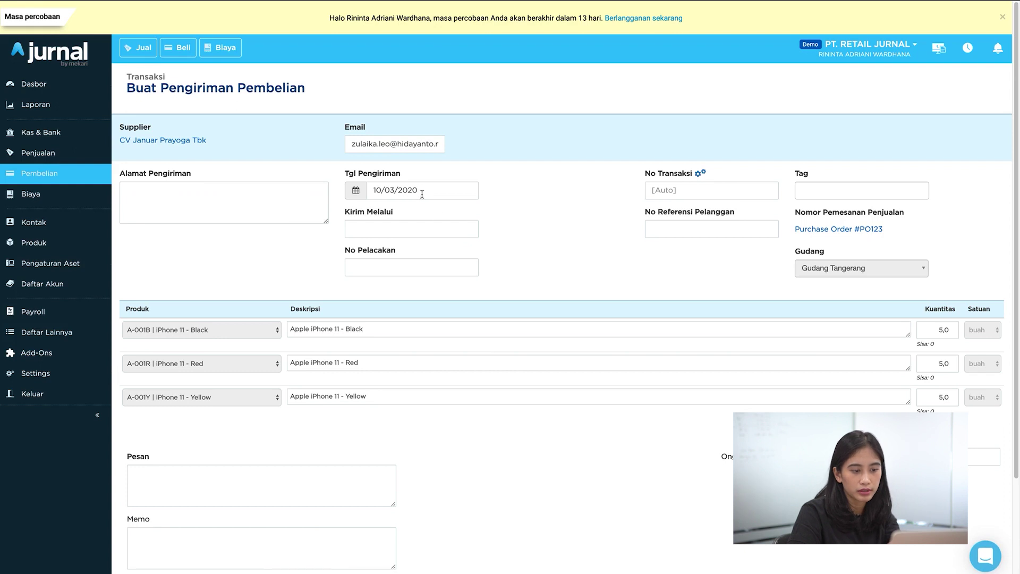
{"action": "left_click", "coordinate": [397, 106]}
{"action": "scroll", "coordinate": [647, 228], "scroll_direction": "down", "scroll_amount": 3}
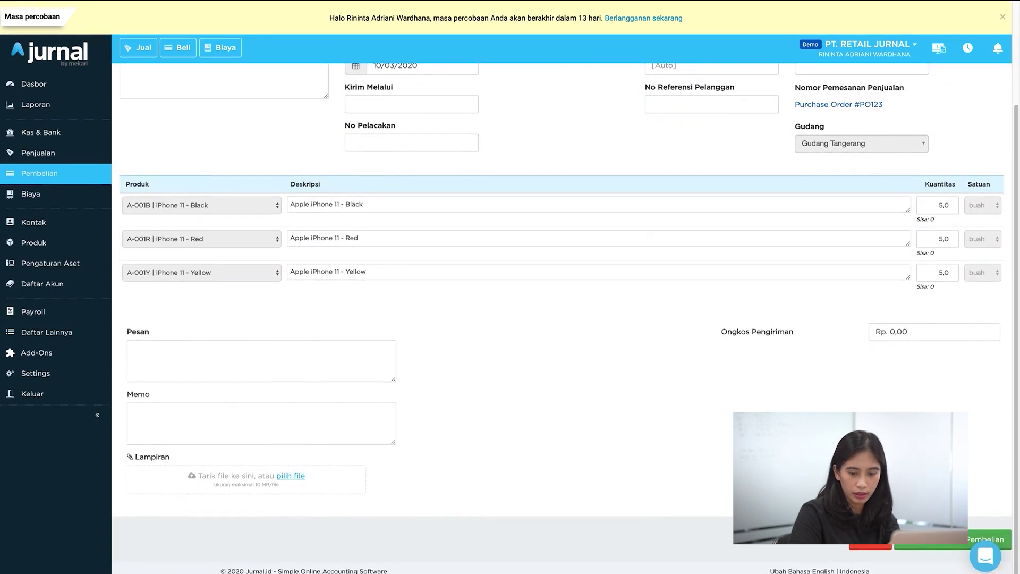
{"action": "left_click", "coordinate": [927, 547]}
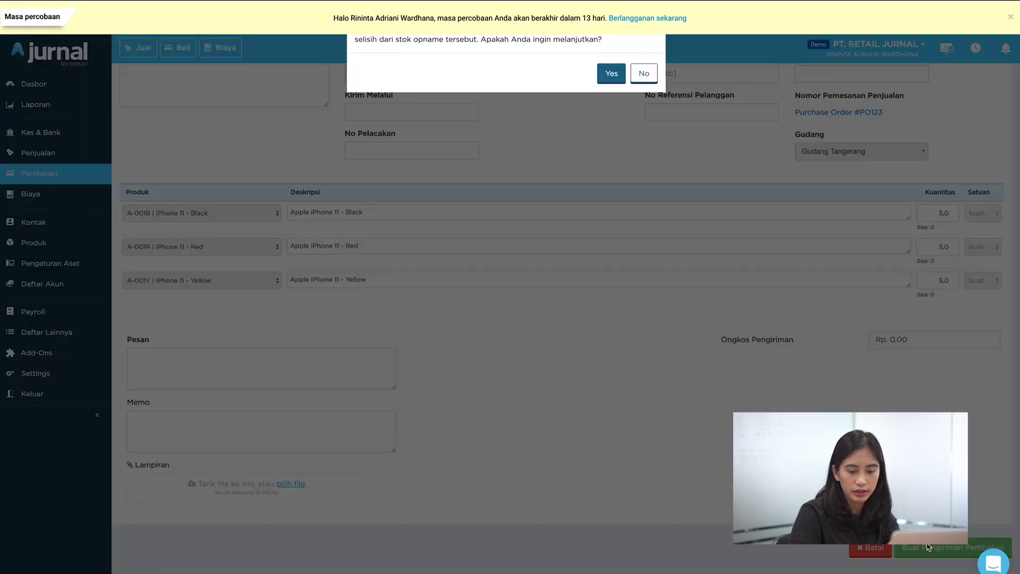
Step: Accept the stock warning so Purchase Delivery #10001 saves as Terkirim, then start its purchase bill
{"action": "left_click", "coordinate": [611, 73]}
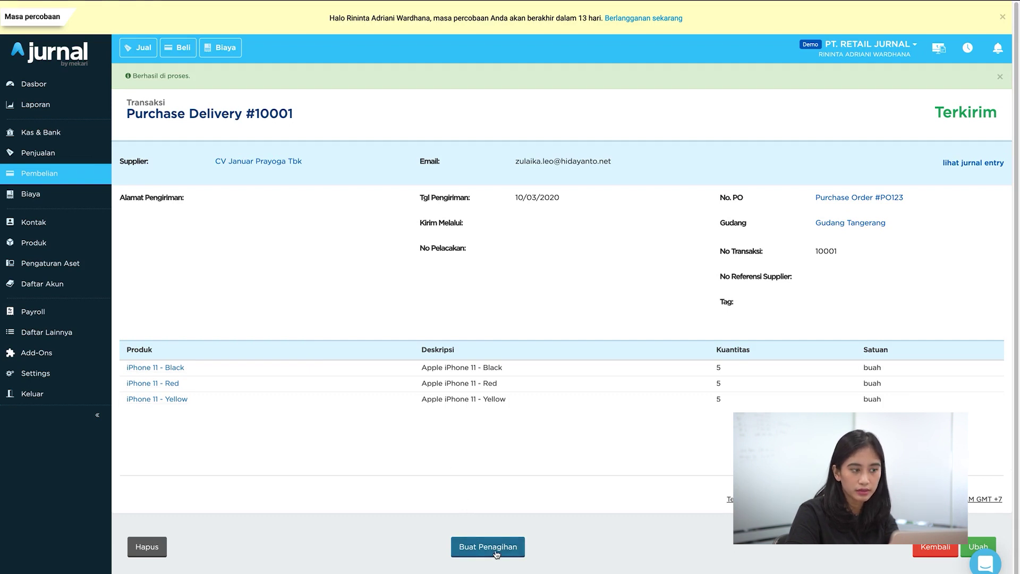
{"action": "left_click", "coordinate": [487, 547]}
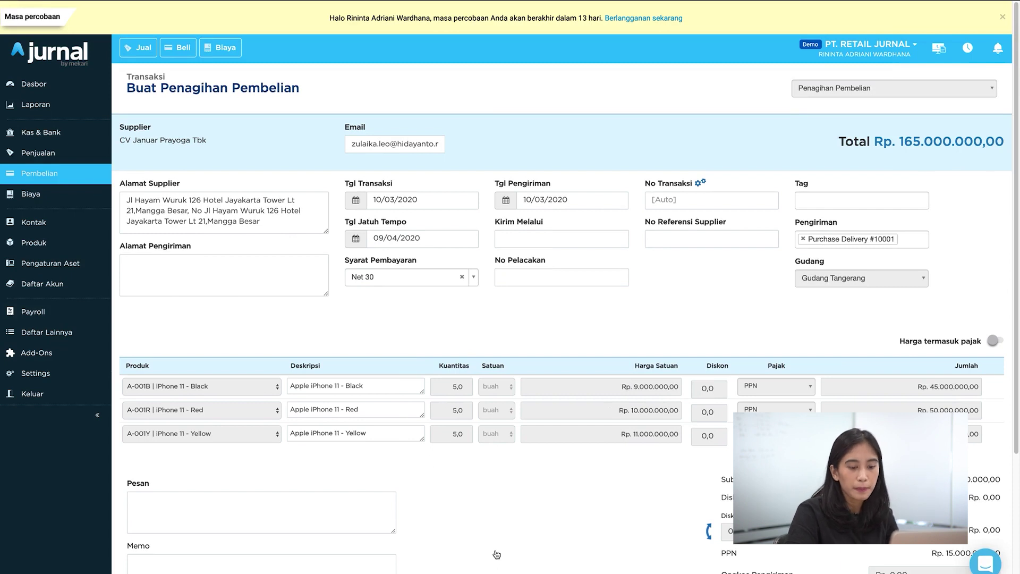
Step: Save the Rp 165.000.000,00 purchase bill dated 10/03/2020 from delivery #10001, accepting the stock warning
{"action": "left_click", "coordinate": [437, 197]}
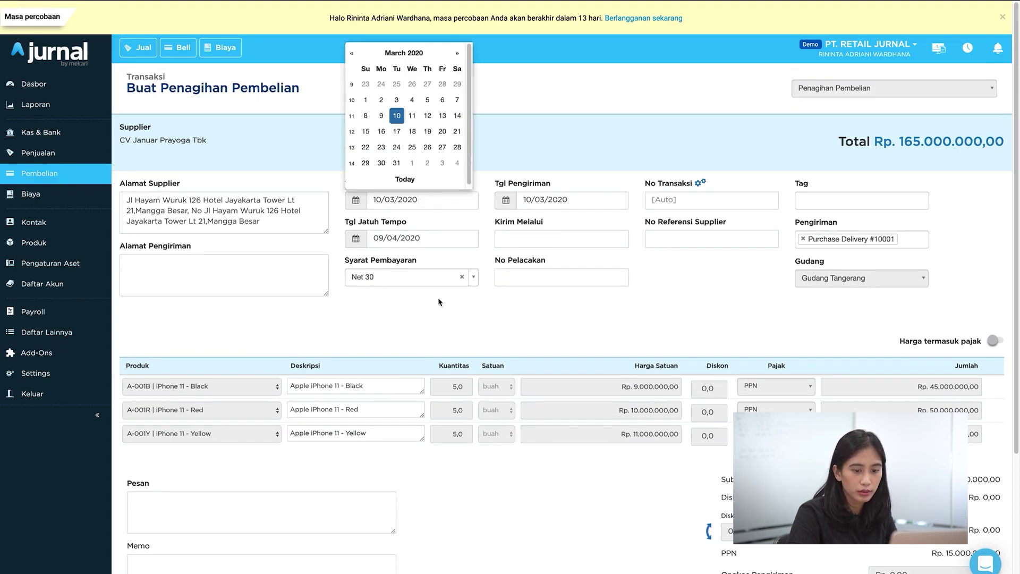
{"action": "left_click", "coordinate": [438, 318]}
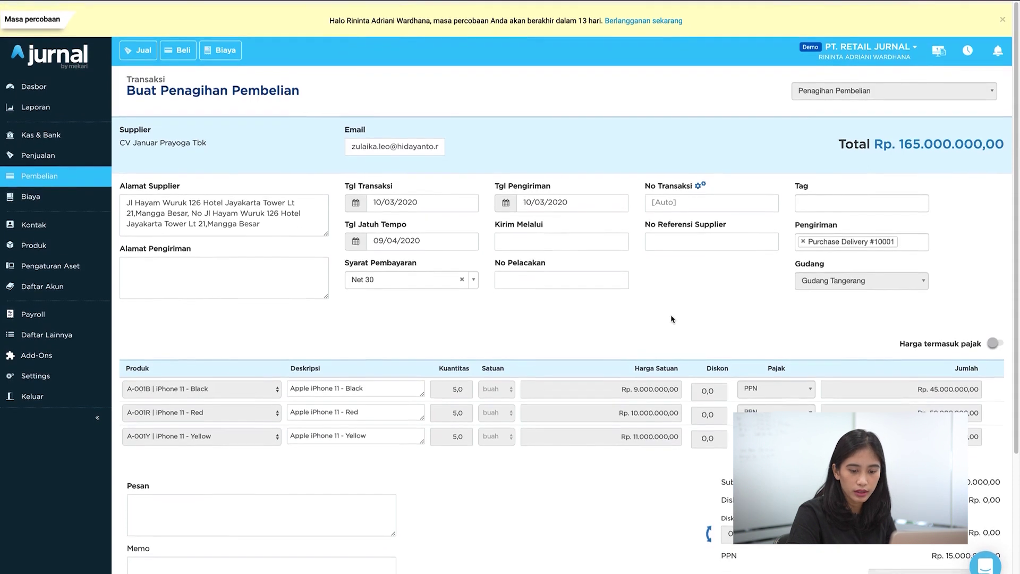
{"action": "scroll", "coordinate": [672, 319], "scroll_direction": "down", "scroll_amount": 3}
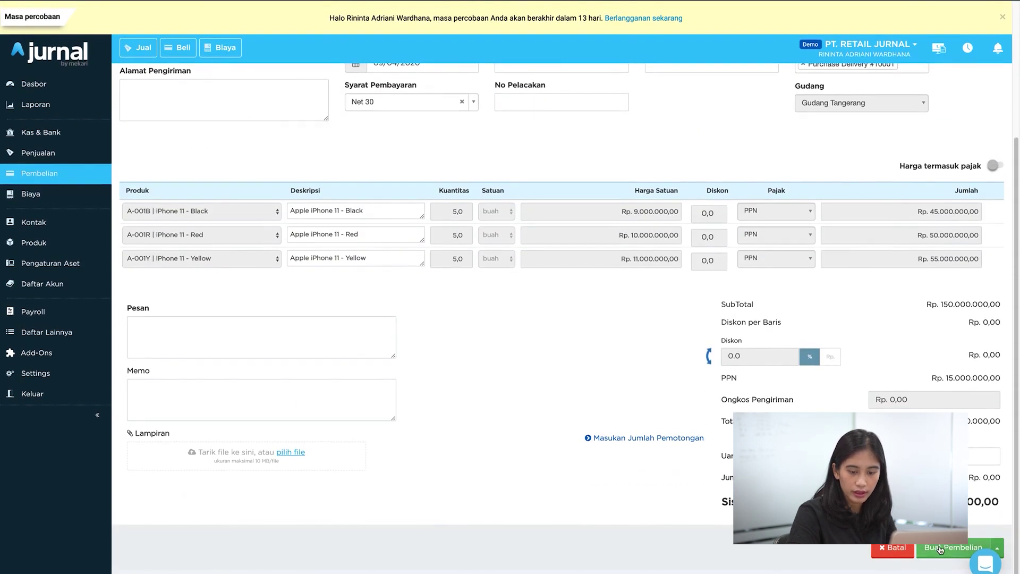
{"action": "left_click", "coordinate": [941, 548]}
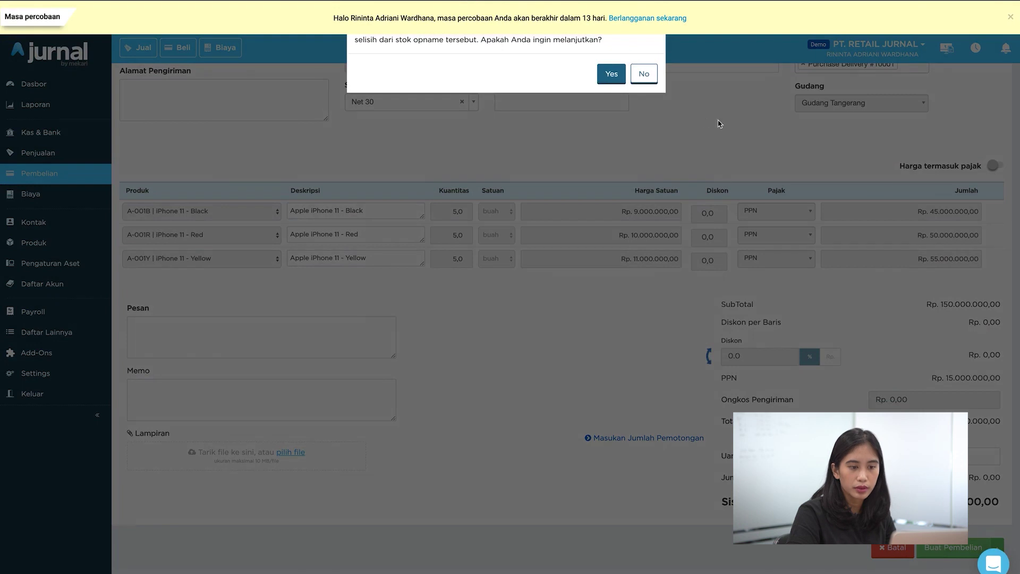
{"action": "left_click", "coordinate": [611, 74]}
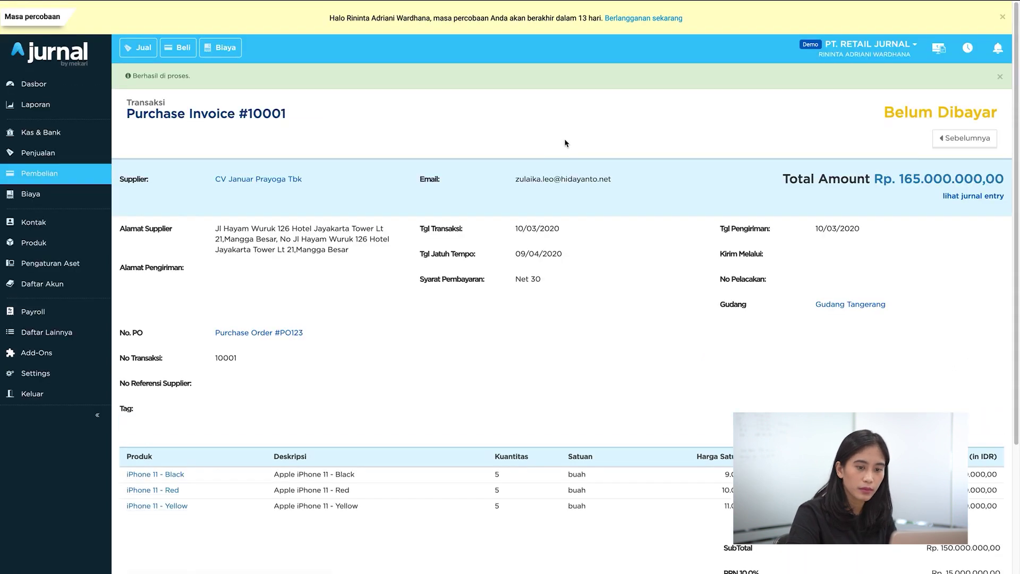
Step: Inspect Purchase Invoice #10001's journal entry (VAT In, Unbilled Accounts Payable, Trade Payable), then close it
{"action": "left_click", "coordinate": [965, 197]}
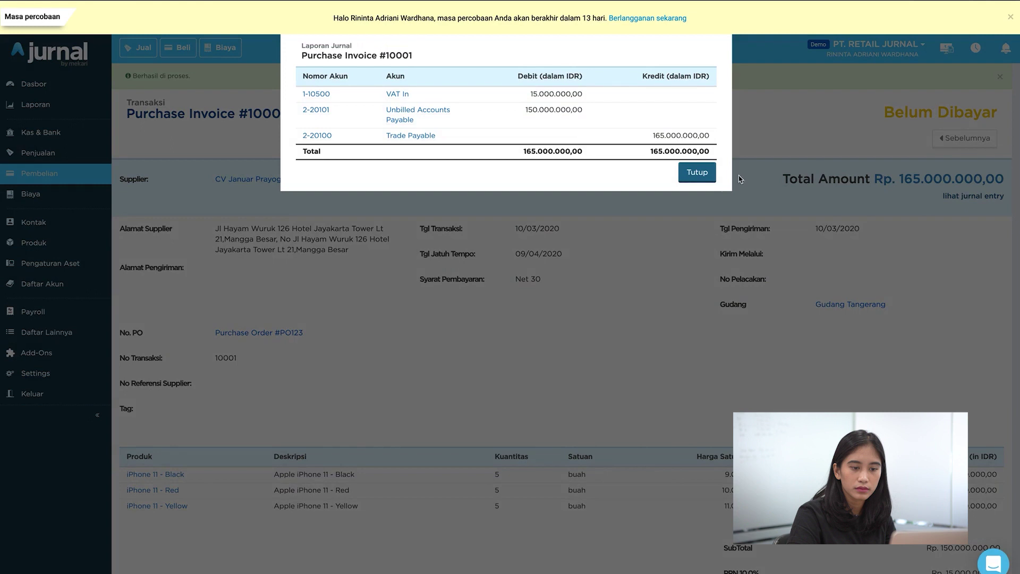
{"action": "left_click", "coordinate": [712, 177]}
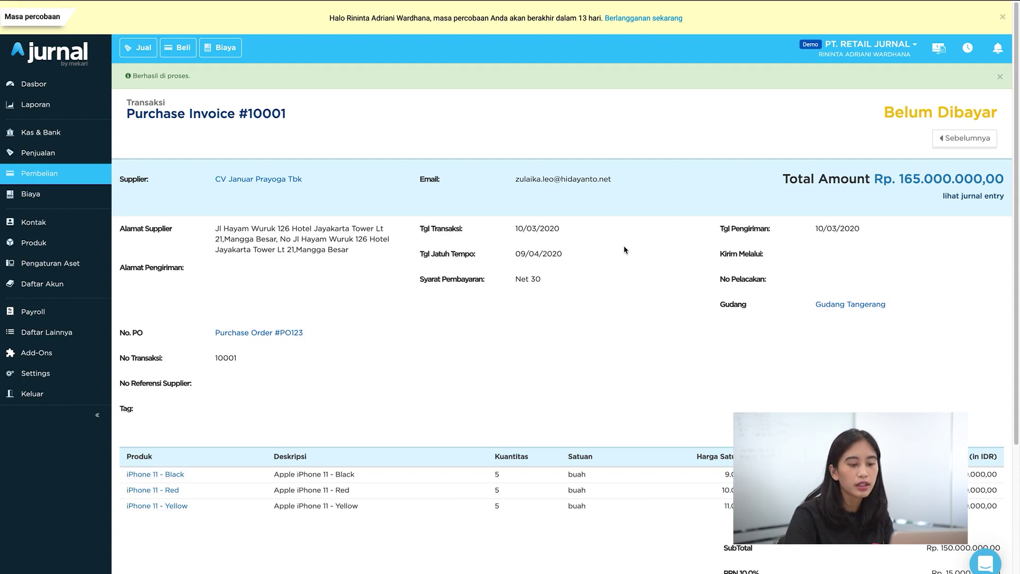
{"action": "scroll", "coordinate": [625, 250], "scroll_direction": "down", "scroll_amount": 4}
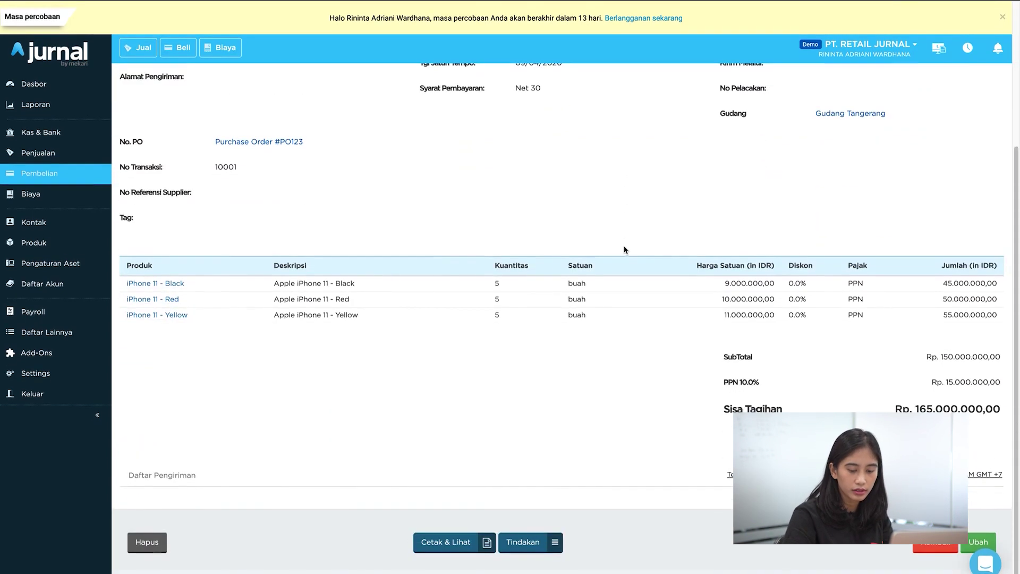
{"action": "left_click", "coordinate": [556, 544]}
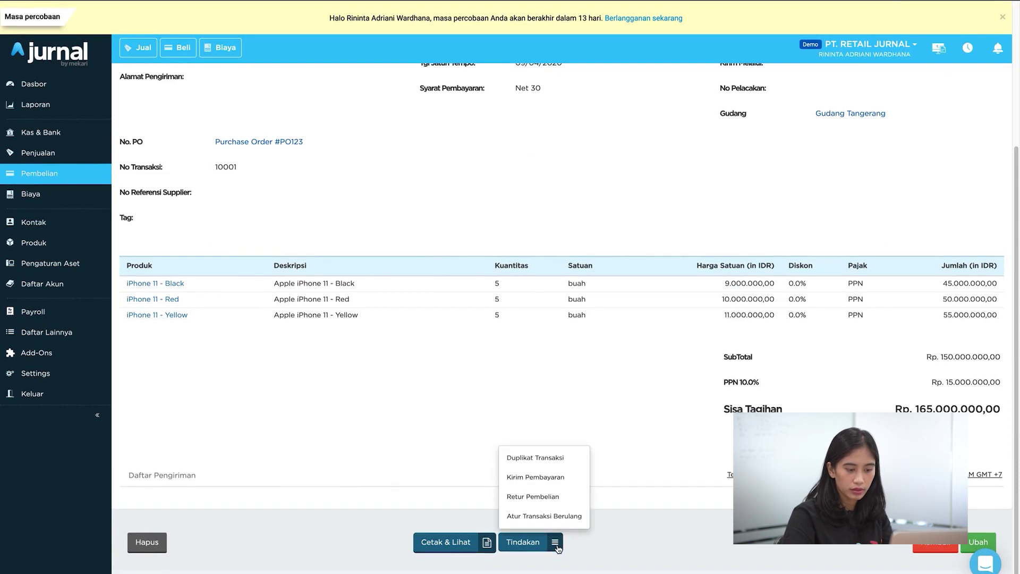
Step: Pay Purchase Invoice #10001's Rp 165.000.000,00 from Bank Account by Bank Transfer and save it
{"action": "left_click", "coordinate": [554, 486]}
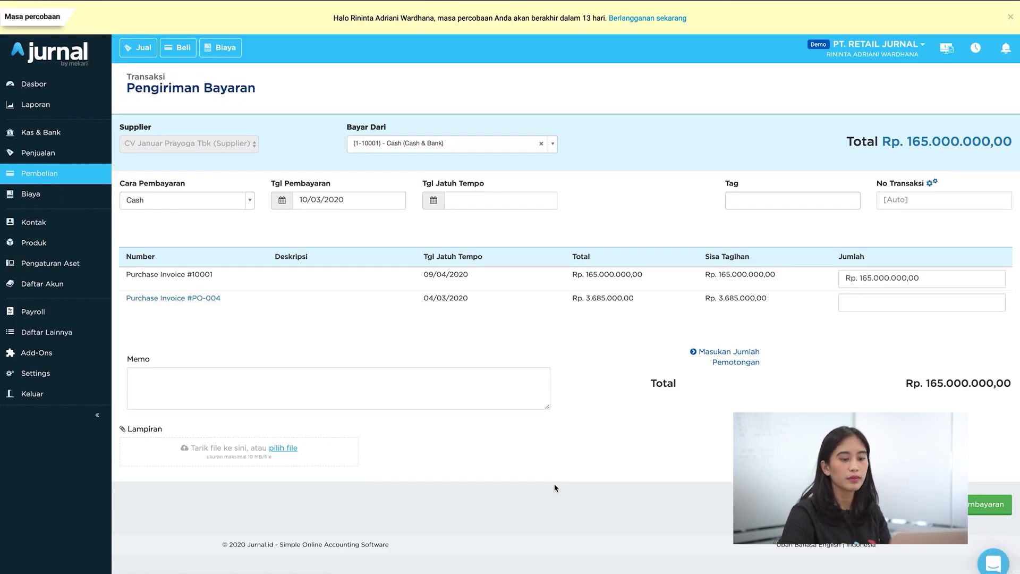
{"action": "left_click", "coordinate": [553, 146]}
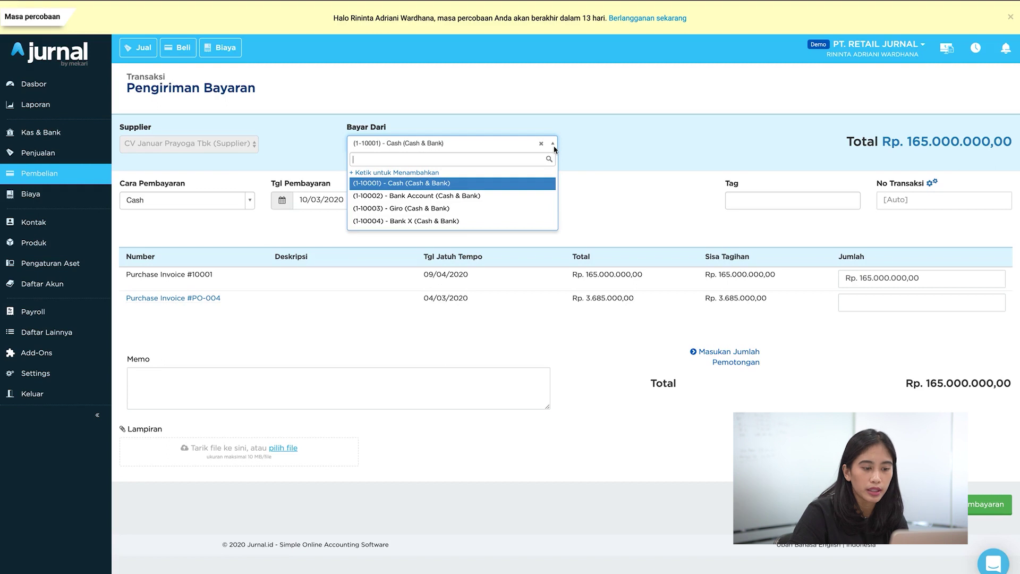
{"action": "left_click", "coordinate": [366, 195]}
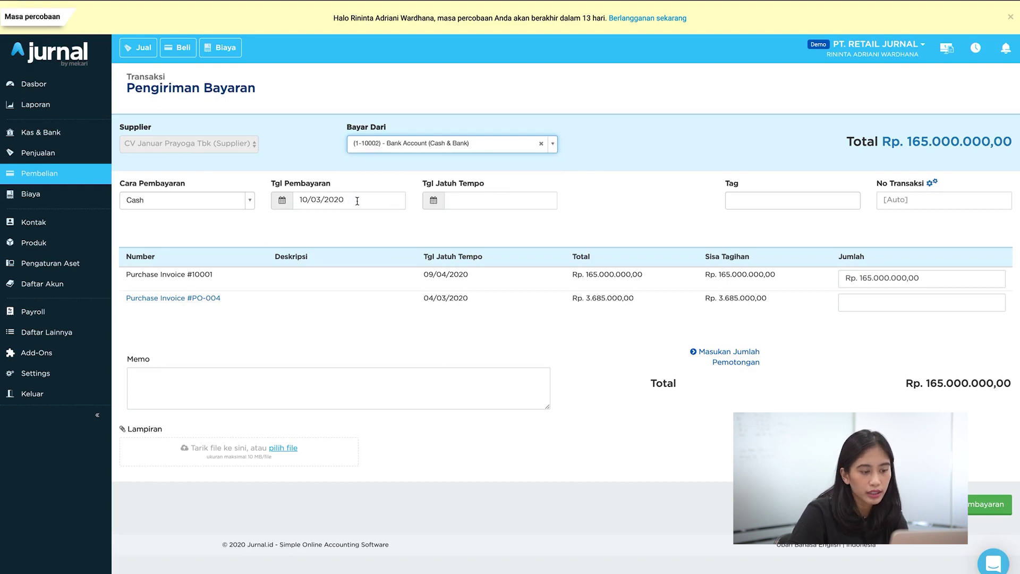
{"action": "left_click", "coordinate": [249, 206]}
{"action": "left_click", "coordinate": [209, 260]}
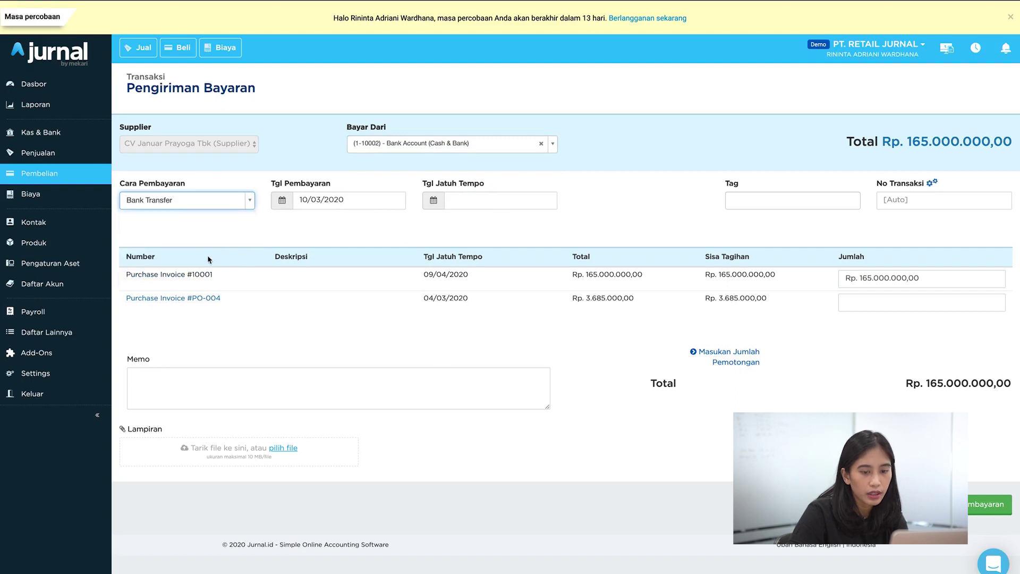
{"action": "left_click", "coordinate": [909, 282]}
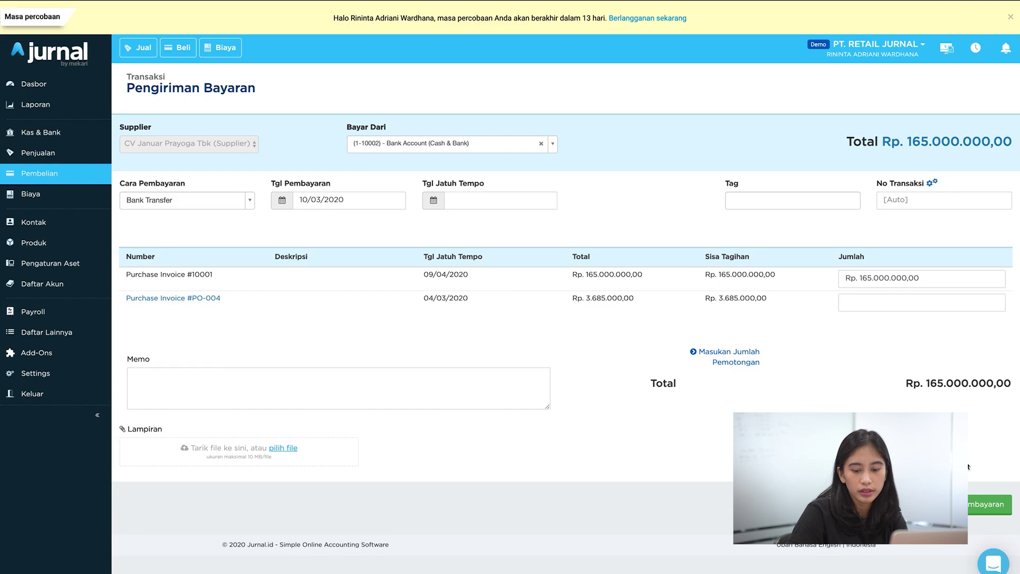
{"action": "left_click", "coordinate": [975, 505]}
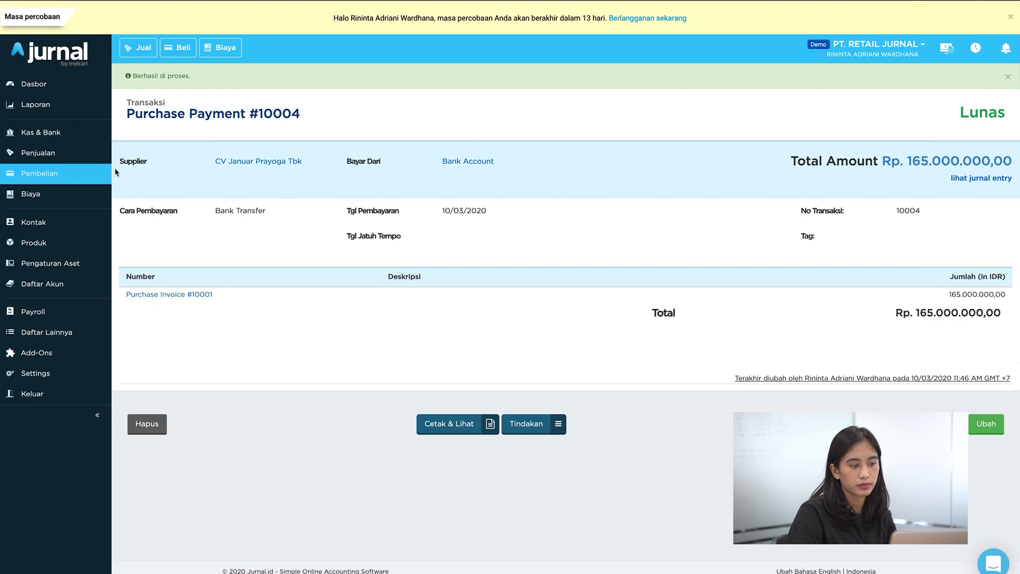
Step: Return to the purchases overview, then open Penjualan listing sales invoices INV-001 to INV-007
{"action": "left_click", "coordinate": [72, 179]}
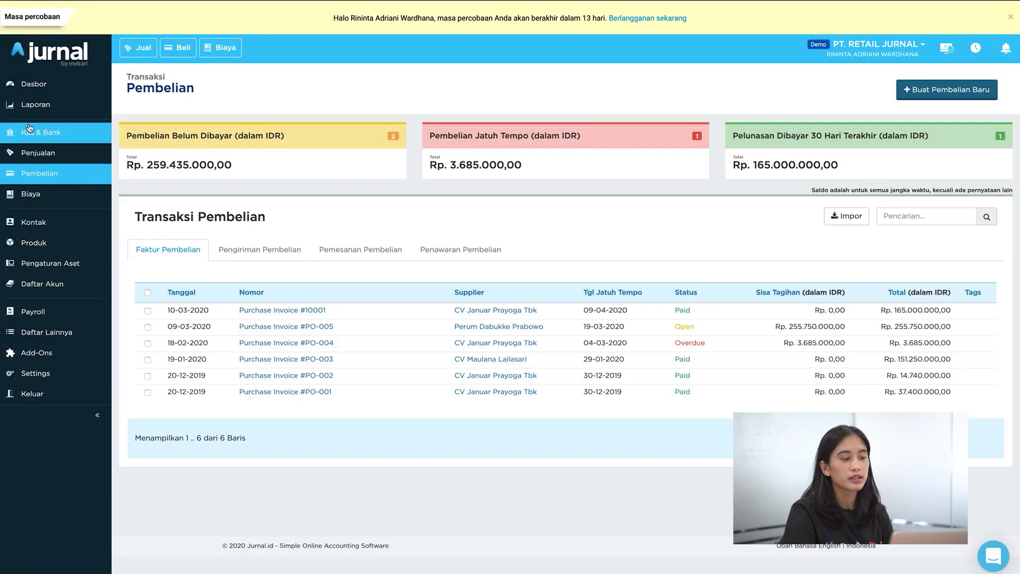
{"action": "left_click", "coordinate": [53, 154]}
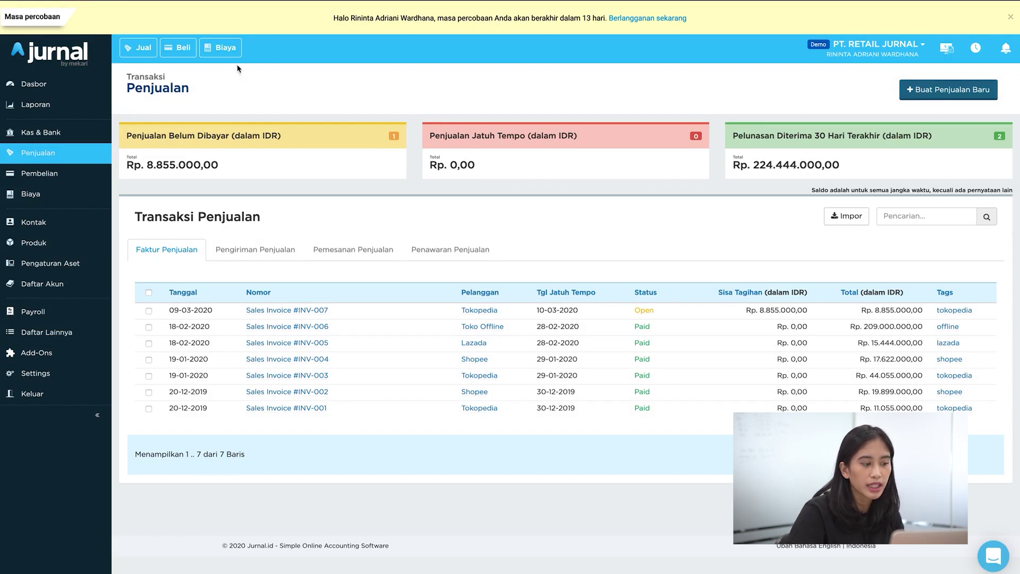
{"action": "left_click", "coordinate": [915, 99]}
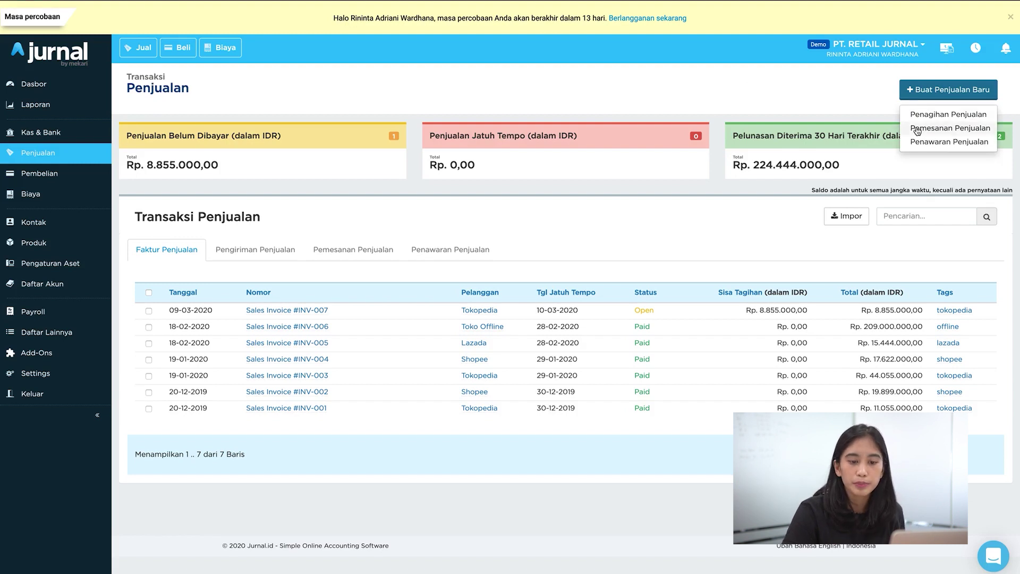
Step: Start a Shopee sales order dated 9 March 2020 shipping from Gudang Tangerang
{"action": "left_click", "coordinate": [916, 129]}
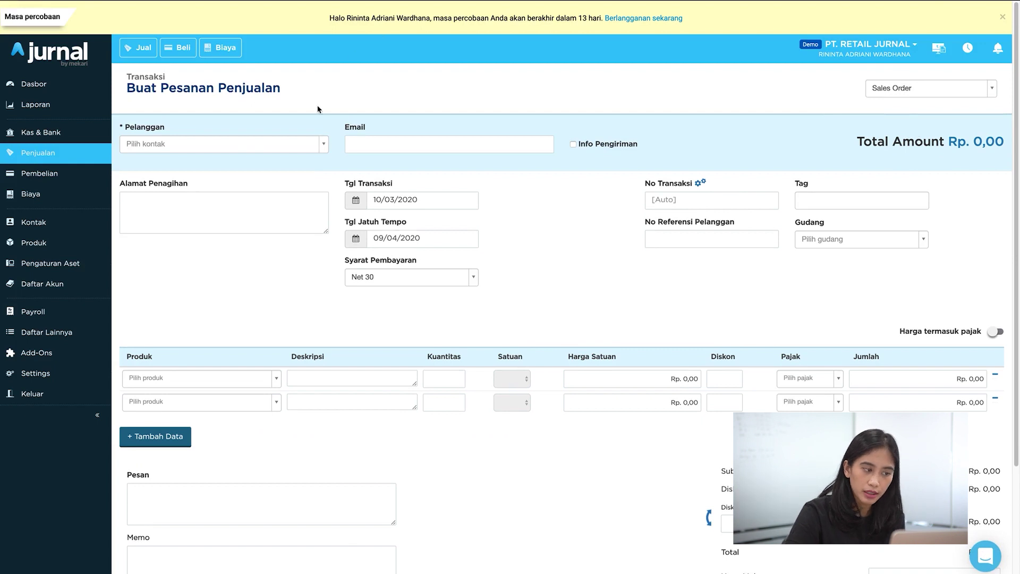
{"action": "left_click", "coordinate": [320, 148]}
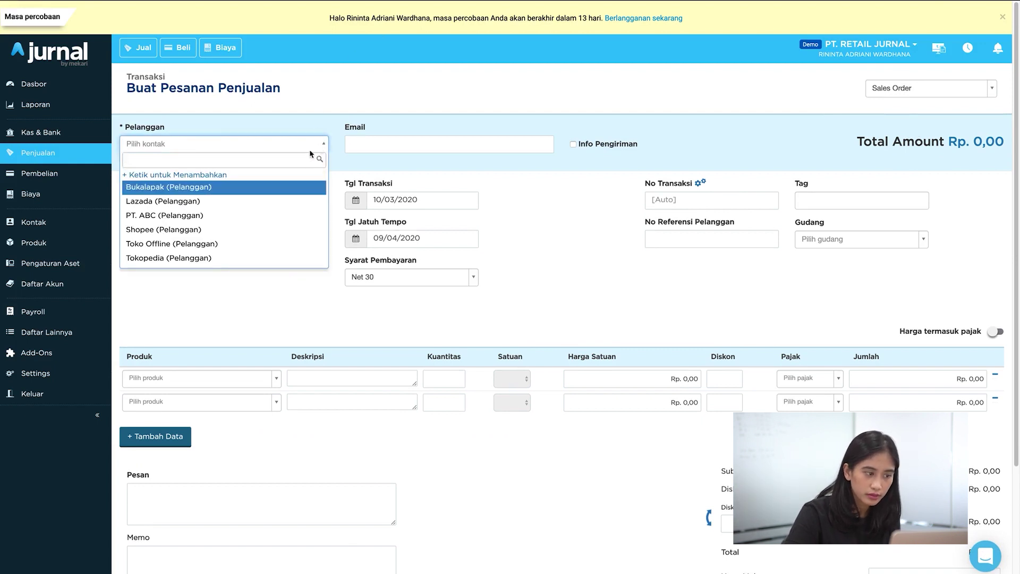
{"action": "left_click", "coordinate": [268, 230]}
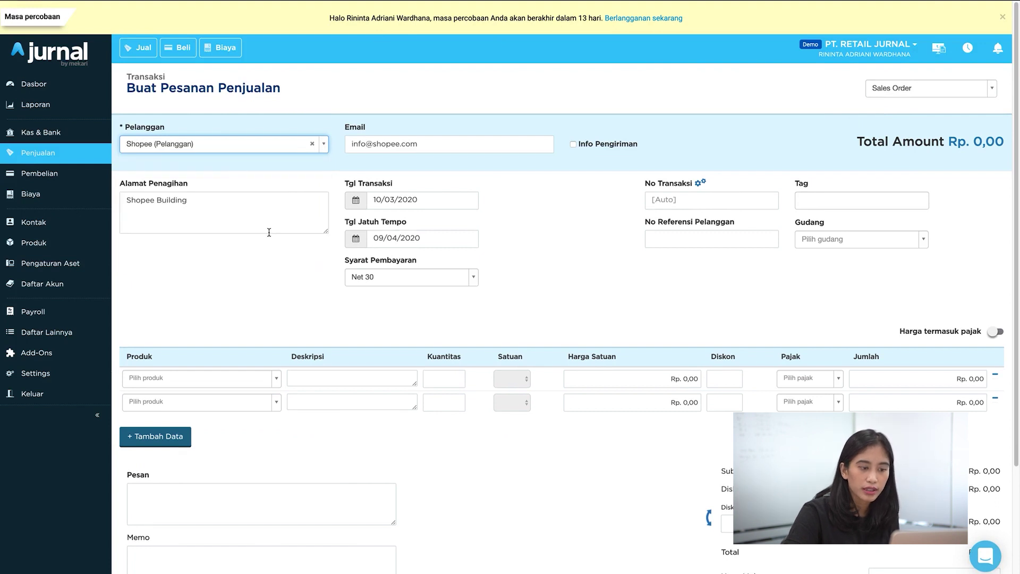
{"action": "left_click", "coordinate": [356, 200]}
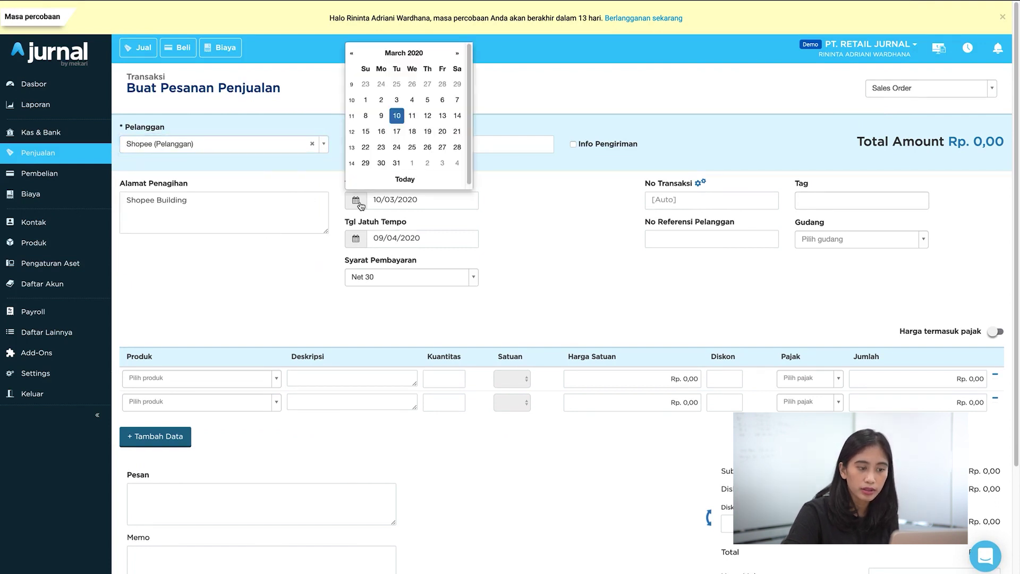
{"action": "left_click", "coordinate": [383, 116]}
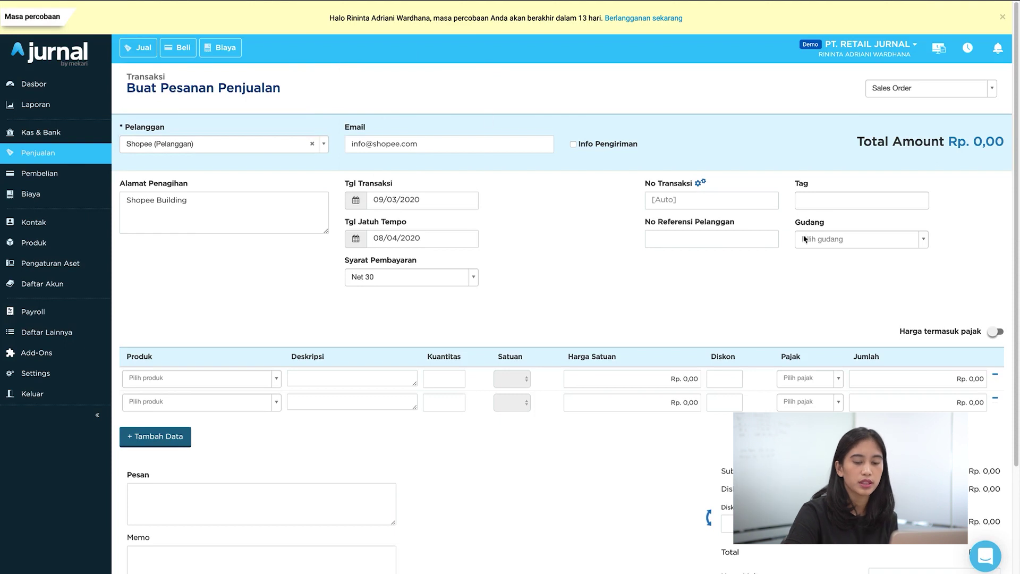
{"action": "left_click", "coordinate": [830, 243]}
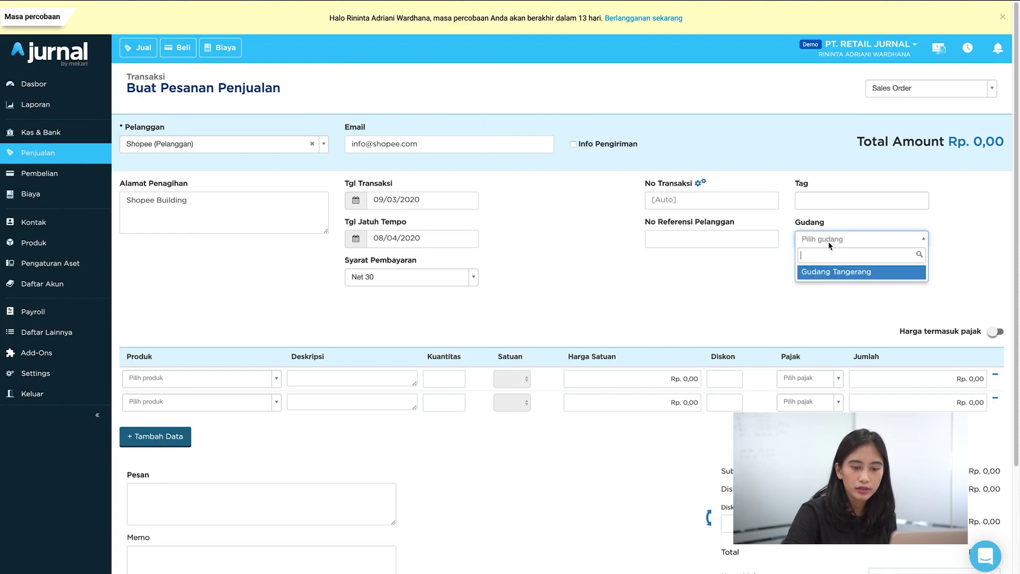
{"action": "left_click", "coordinate": [825, 273]}
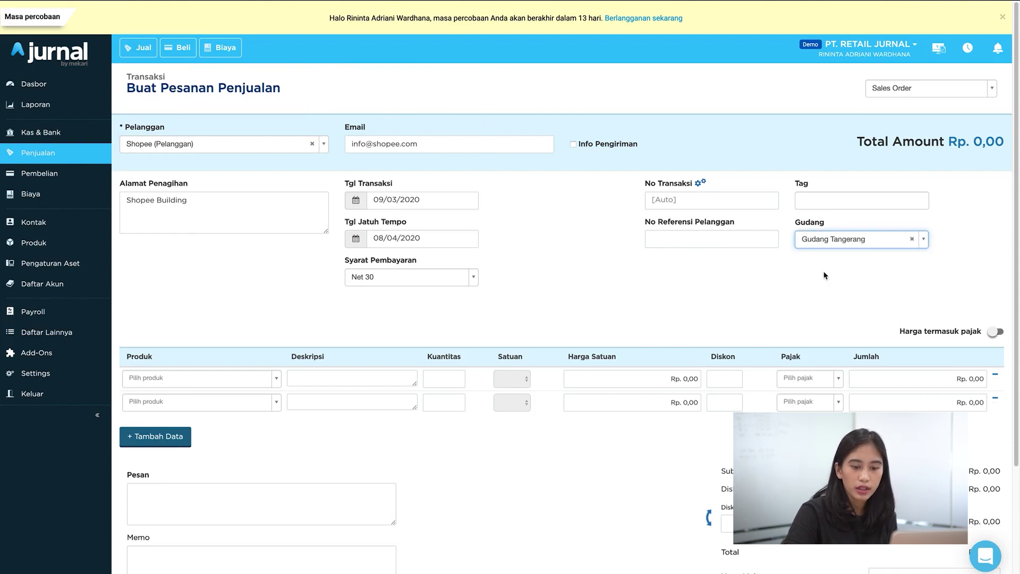
Step: Set the order line to iPhone 11 - Red and save the Rp 12.100.000,00 order
{"action": "left_click", "coordinate": [276, 378]}
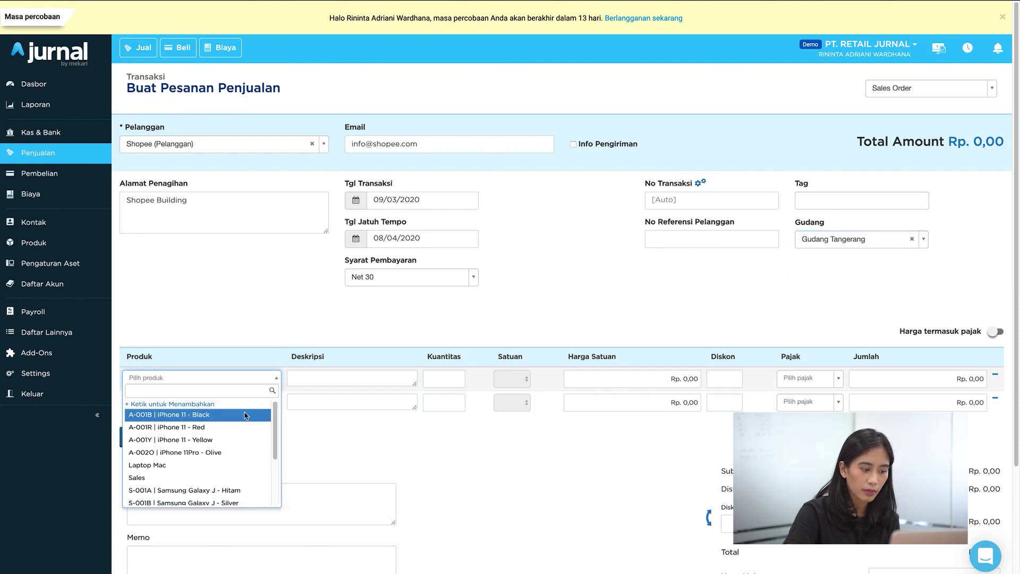
{"action": "left_click", "coordinate": [246, 415]}
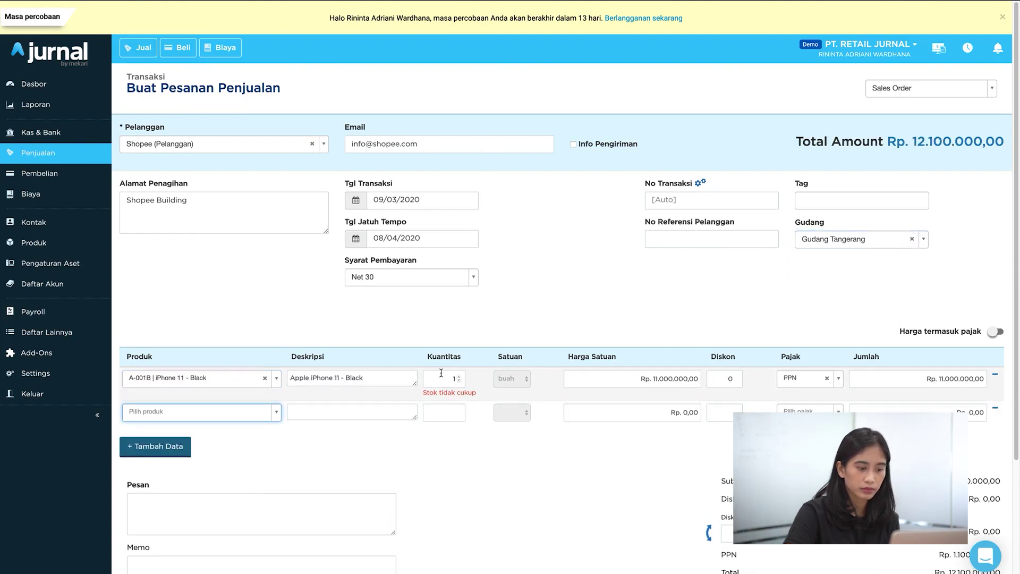
{"action": "left_click", "coordinate": [276, 377]}
{"action": "left_click", "coordinate": [247, 429]}
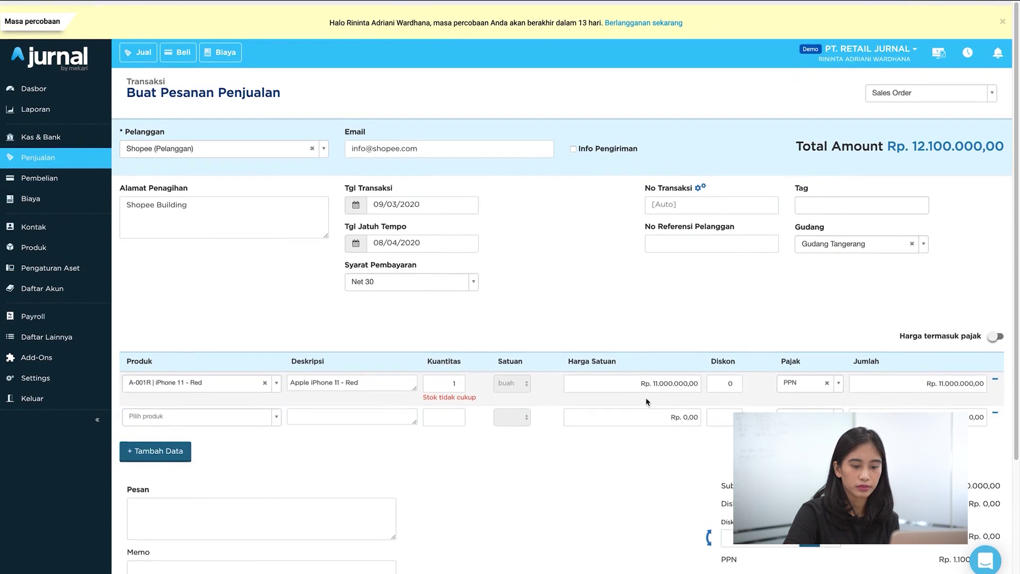
{"action": "scroll", "coordinate": [647, 402], "scroll_direction": "down", "scroll_amount": 3}
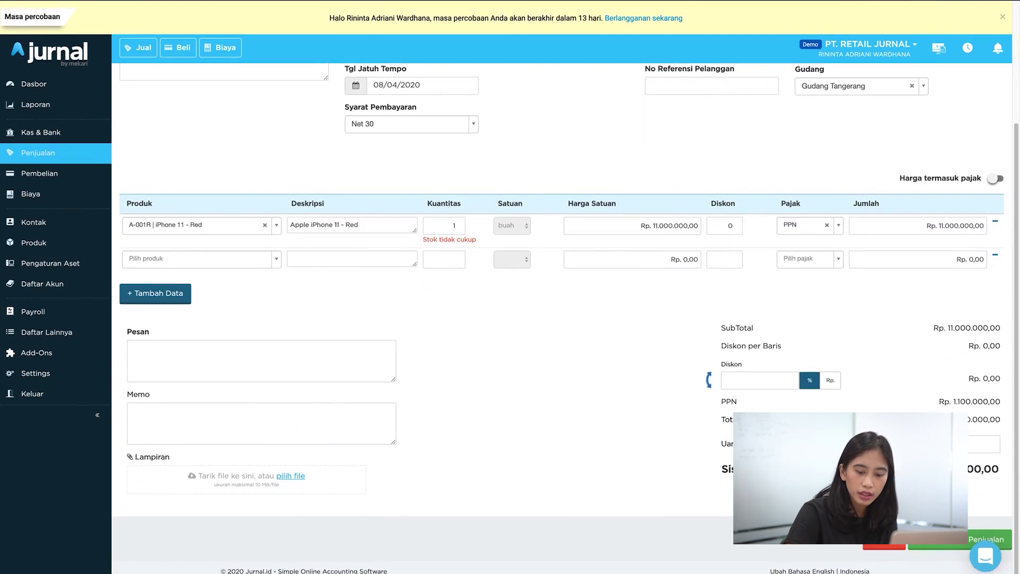
{"action": "left_click", "coordinate": [936, 544]}
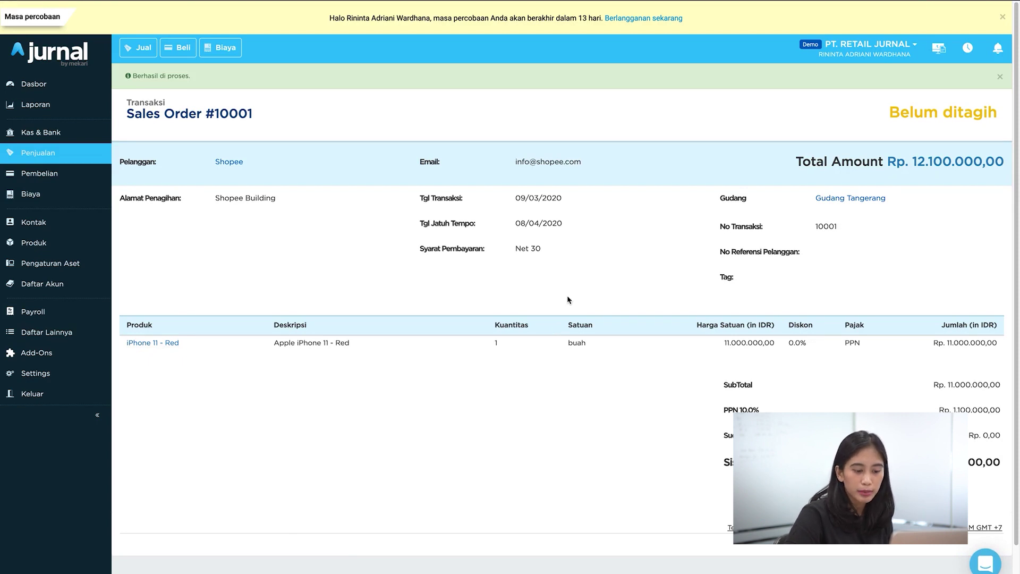
{"action": "scroll", "coordinate": [566, 295], "scroll_direction": "down", "scroll_amount": 1}
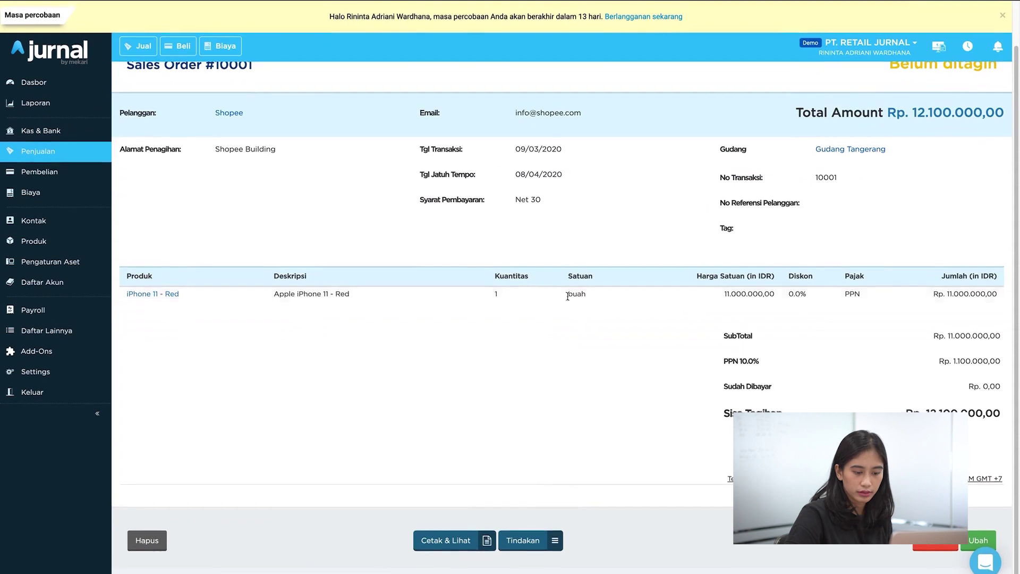
Step: Create a delivery from Sales Order #10001 via Tindakan > Buat Pengiriman
{"action": "left_click", "coordinate": [537, 545]}
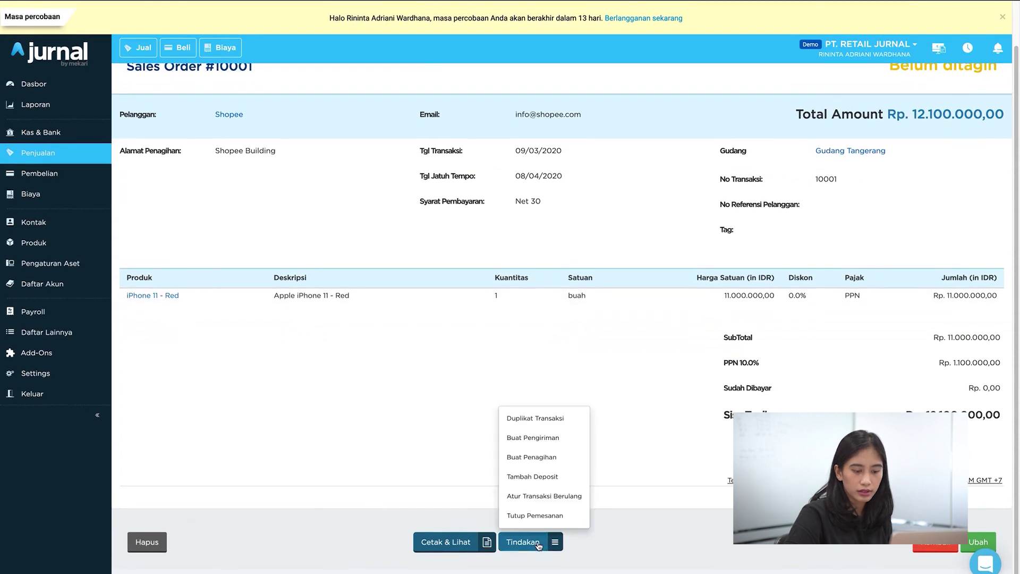
{"action": "left_click", "coordinate": [555, 445]}
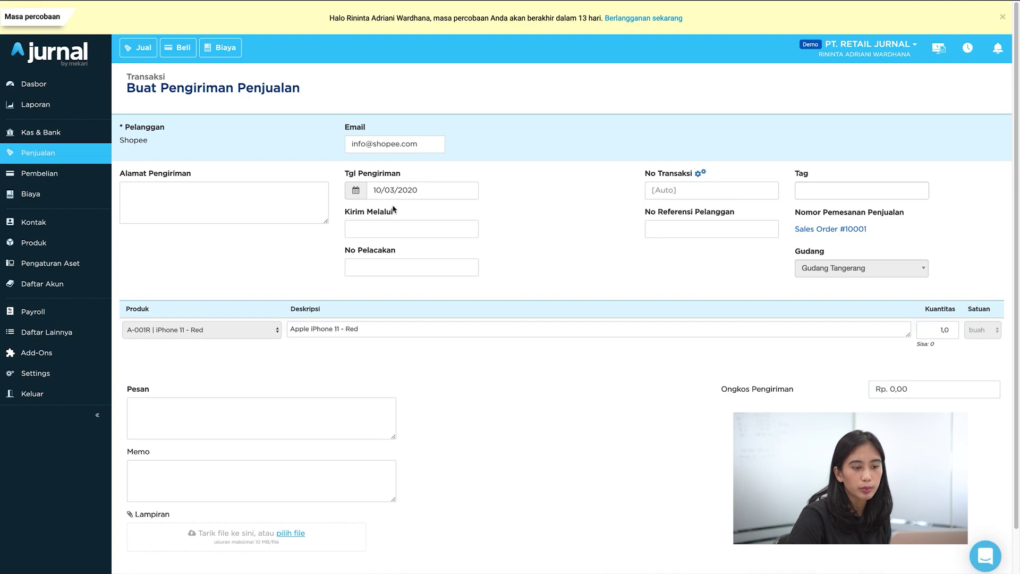
{"action": "left_click", "coordinate": [403, 190]}
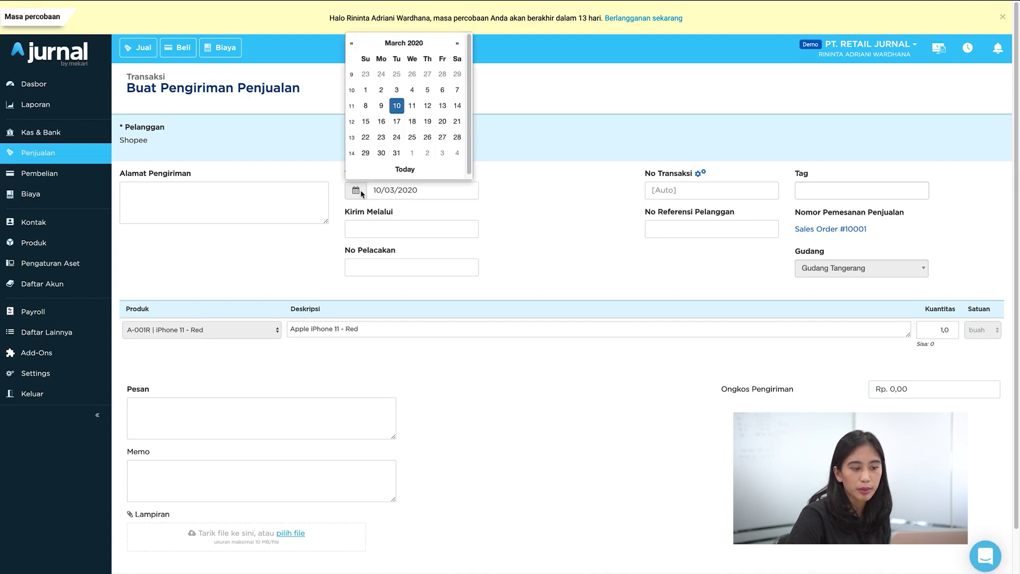
Step: Save Sales Delivery #10001 dated 10/03/2020 as Terkirim and start its Rp 12.100.000,00 invoice
{"action": "left_click", "coordinate": [397, 106]}
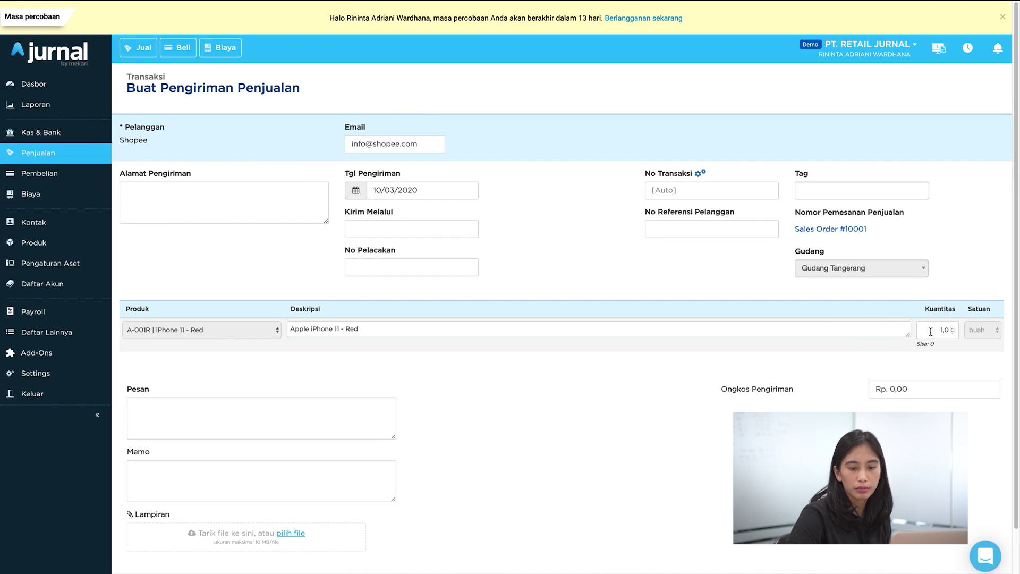
{"action": "scroll", "coordinate": [866, 375], "scroll_direction": "down", "scroll_amount": 1}
{"action": "scroll", "coordinate": [866, 375], "scroll_direction": "down", "scroll_amount": 2}
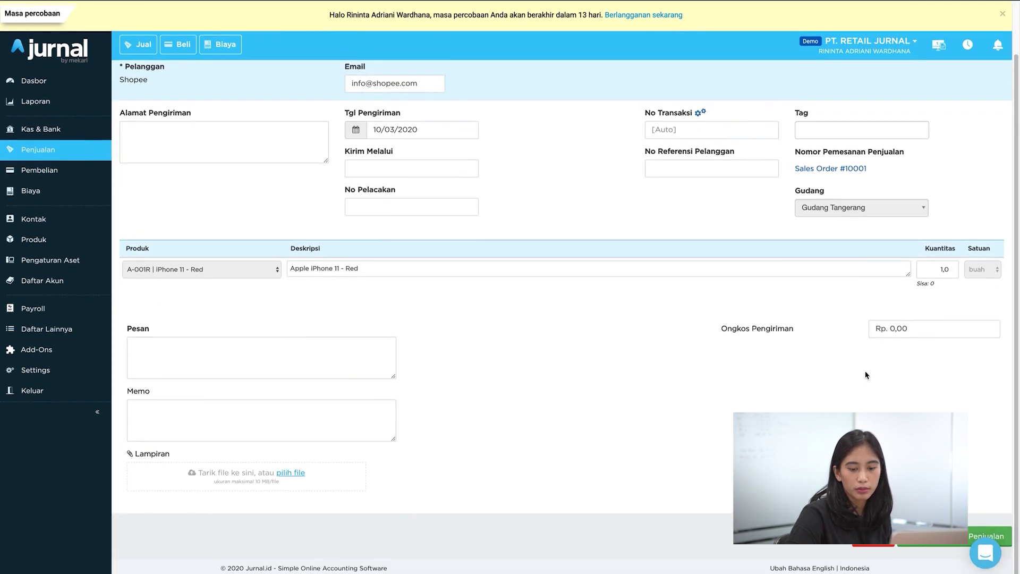
{"action": "left_click", "coordinate": [935, 539]}
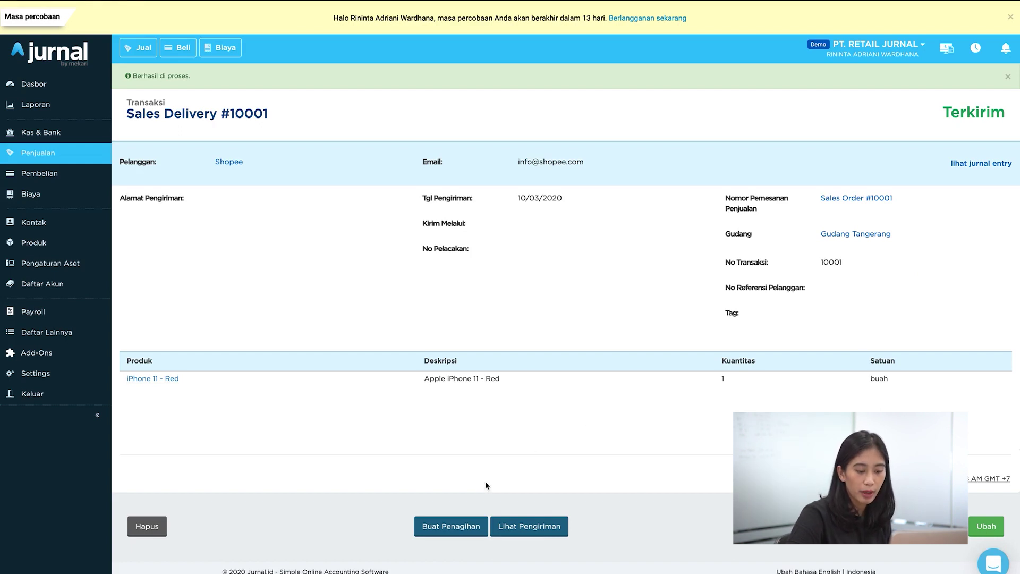
{"action": "left_click", "coordinate": [462, 531]}
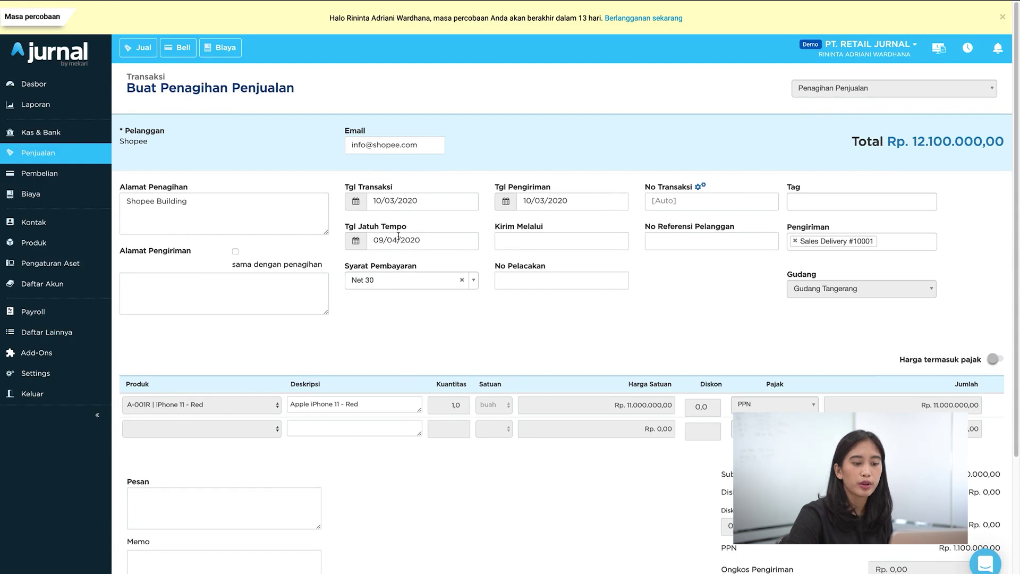
Step: Save Shopee's invoice numbered inv001 for Rp 12.100.000,00 and review its journal entry
{"action": "left_click", "coordinate": [681, 199]}
{"action": "type", "text": "inv00`"}
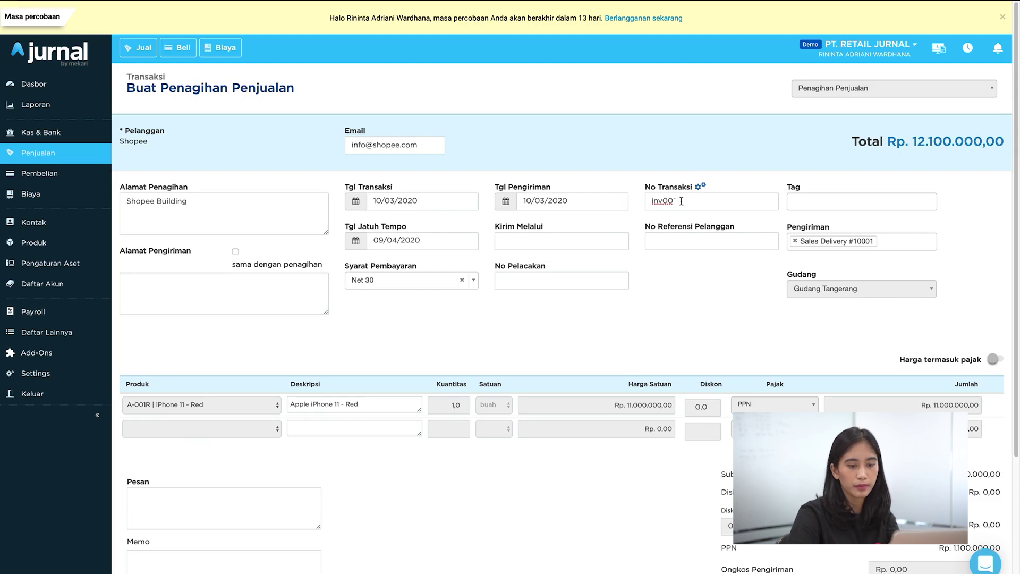
{"action": "key", "text": "BackSpace"}
{"action": "type", "text": "1"}
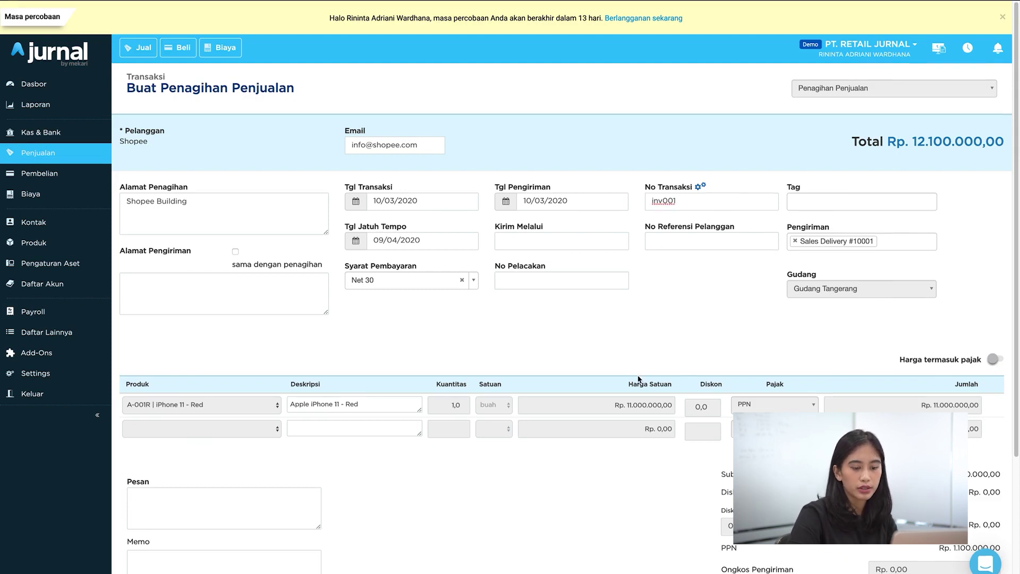
{"action": "scroll", "coordinate": [639, 379], "scroll_direction": "down", "scroll_amount": 3}
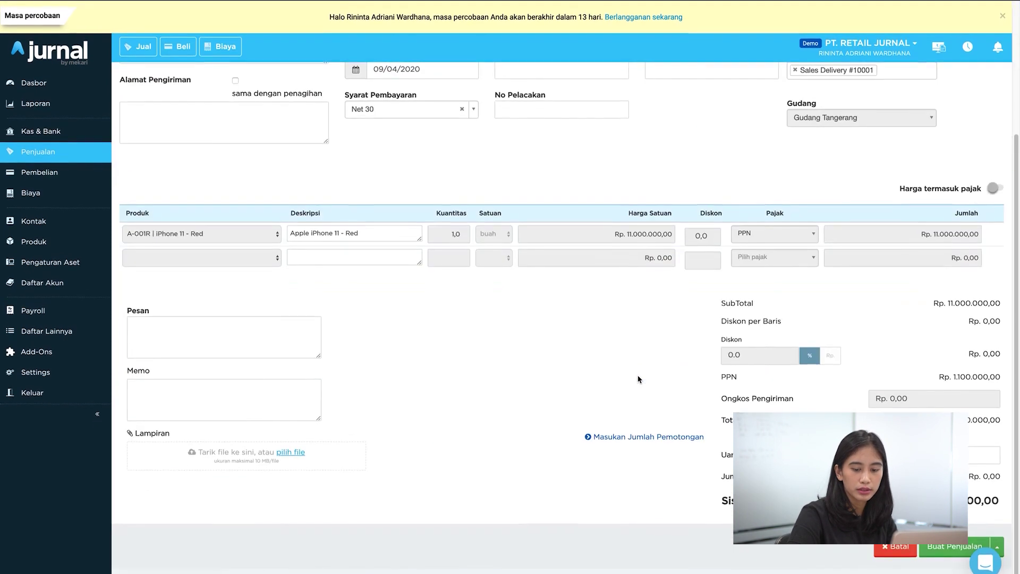
{"action": "left_click", "coordinate": [937, 553]}
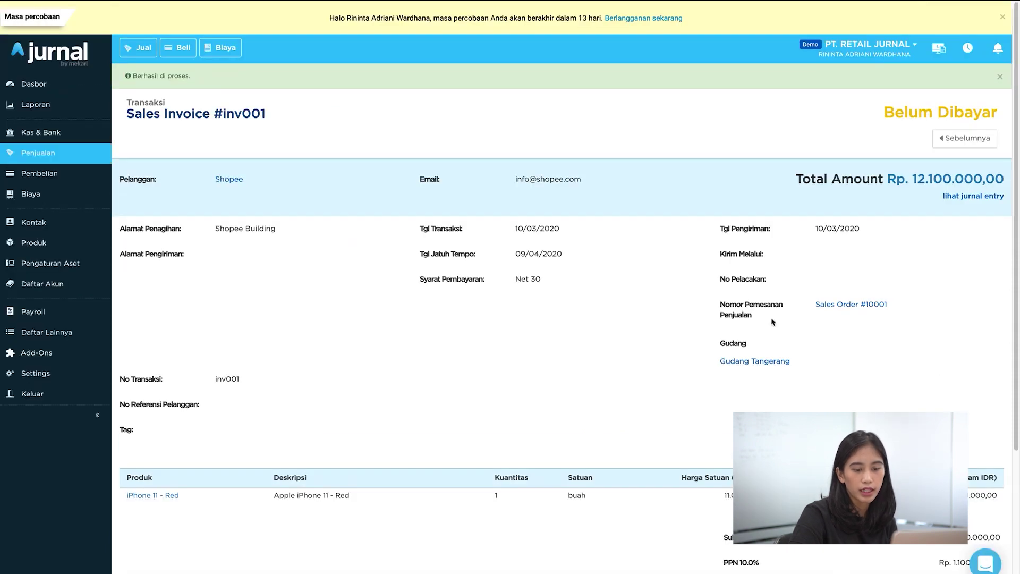
{"action": "left_click", "coordinate": [960, 197]}
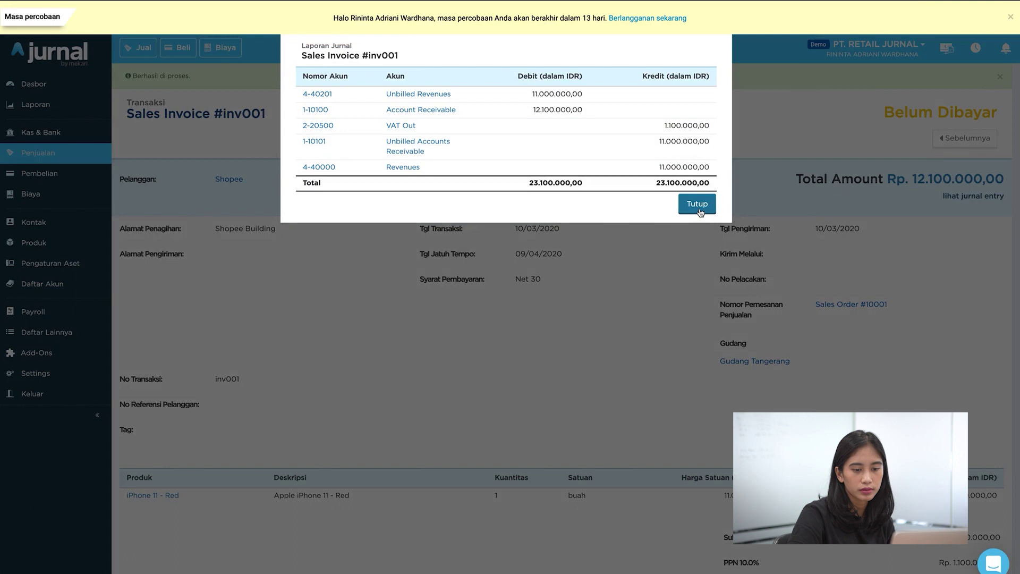
{"action": "left_click", "coordinate": [697, 205]}
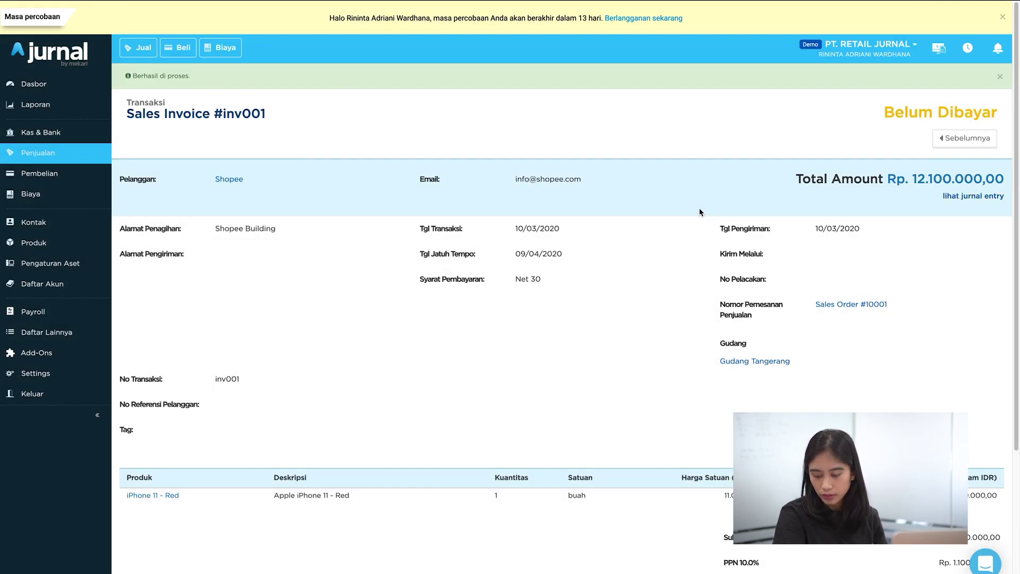
Step: Open Kas & Bank and start a Terima Uang (money received) transaction
{"action": "left_click", "coordinate": [82, 142]}
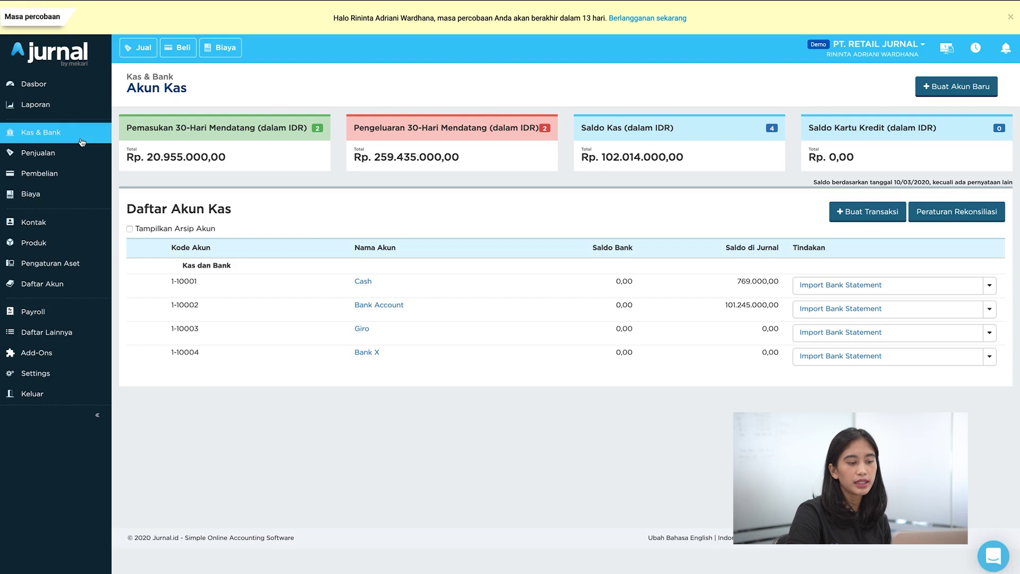
{"action": "left_click", "coordinate": [839, 213]}
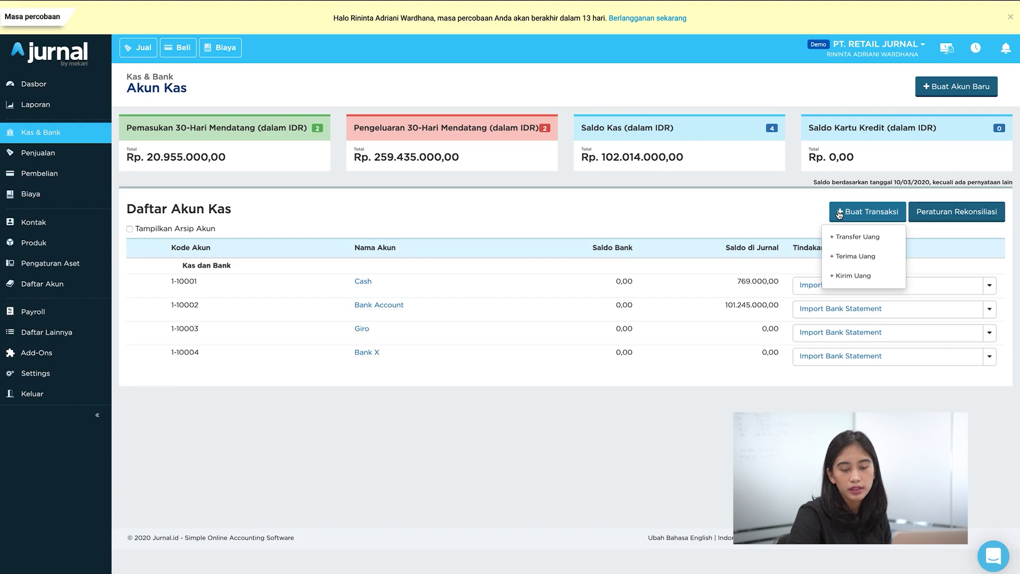
{"action": "left_click", "coordinate": [866, 258]}
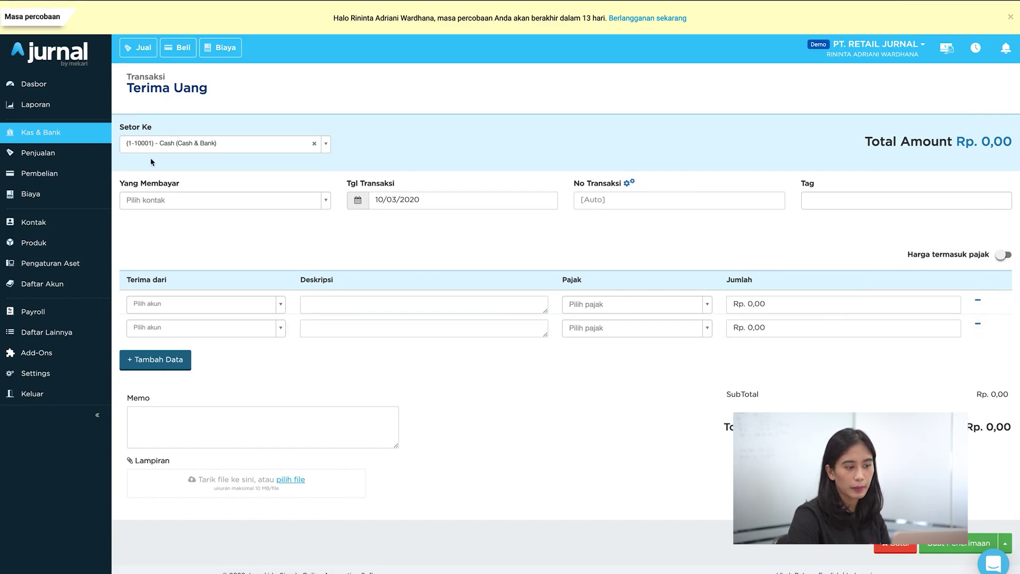
Step: Back at the accounts, view the Kirim Uang form, then return to the Laporan reports page
{"action": "left_click", "coordinate": [74, 138]}
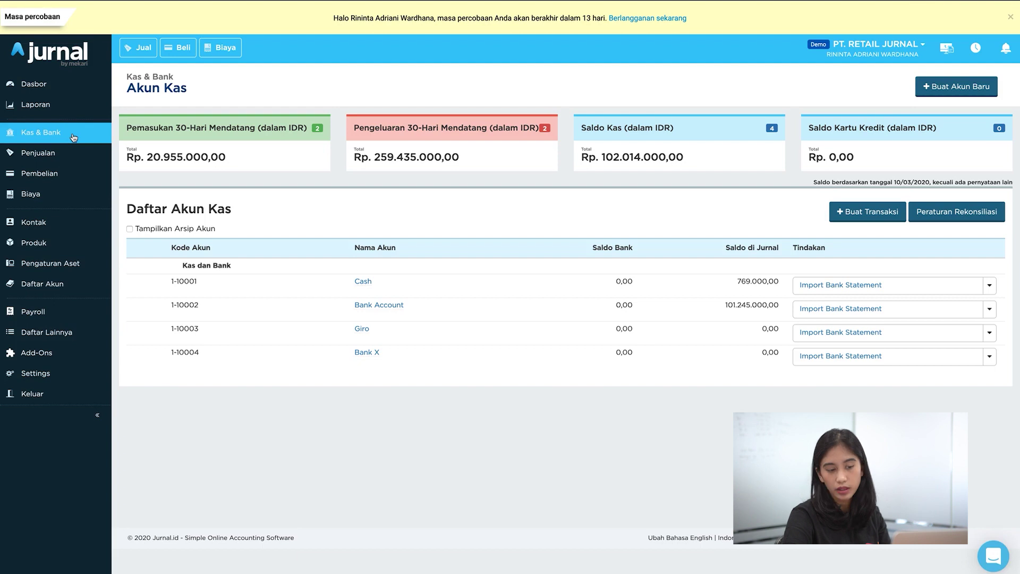
{"action": "left_click", "coordinate": [843, 214]}
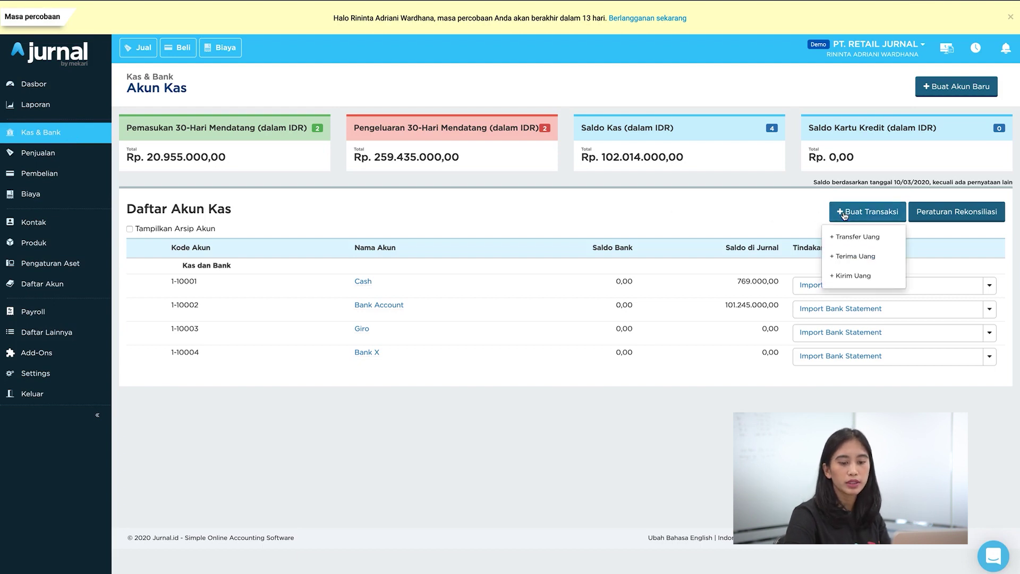
{"action": "left_click", "coordinate": [849, 274]}
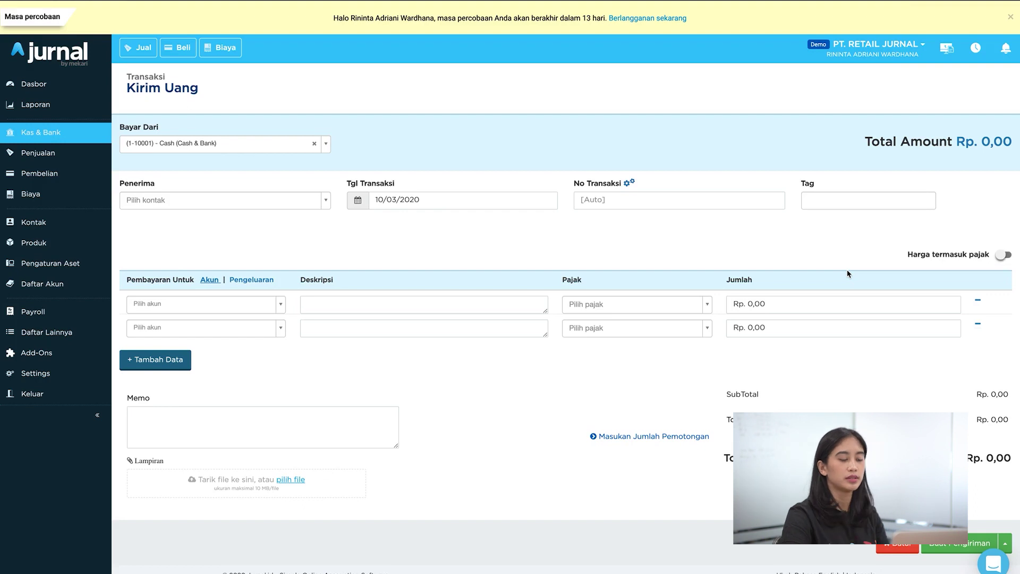
{"action": "left_click", "coordinate": [98, 133]}
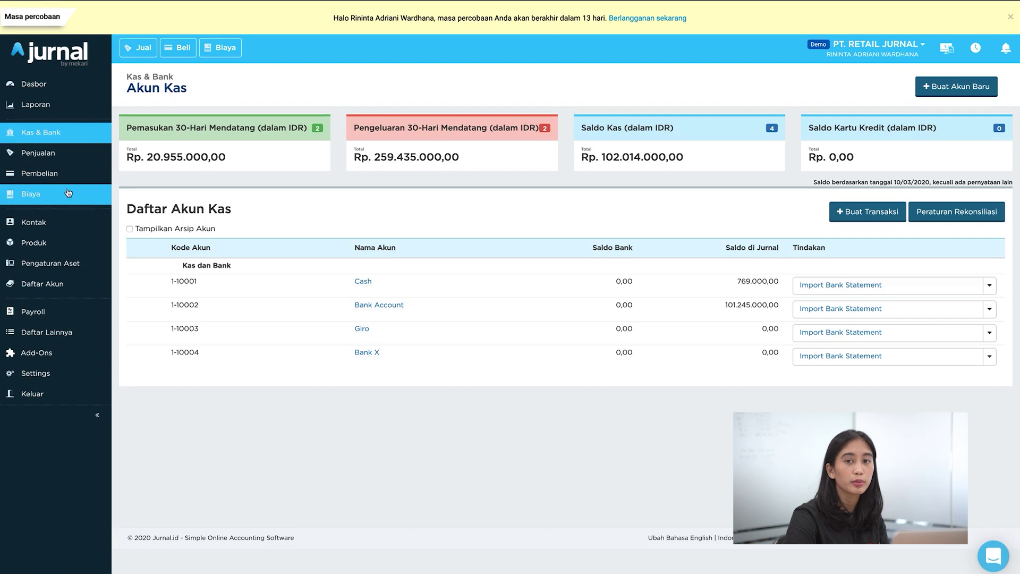
{"action": "left_click", "coordinate": [64, 109]}
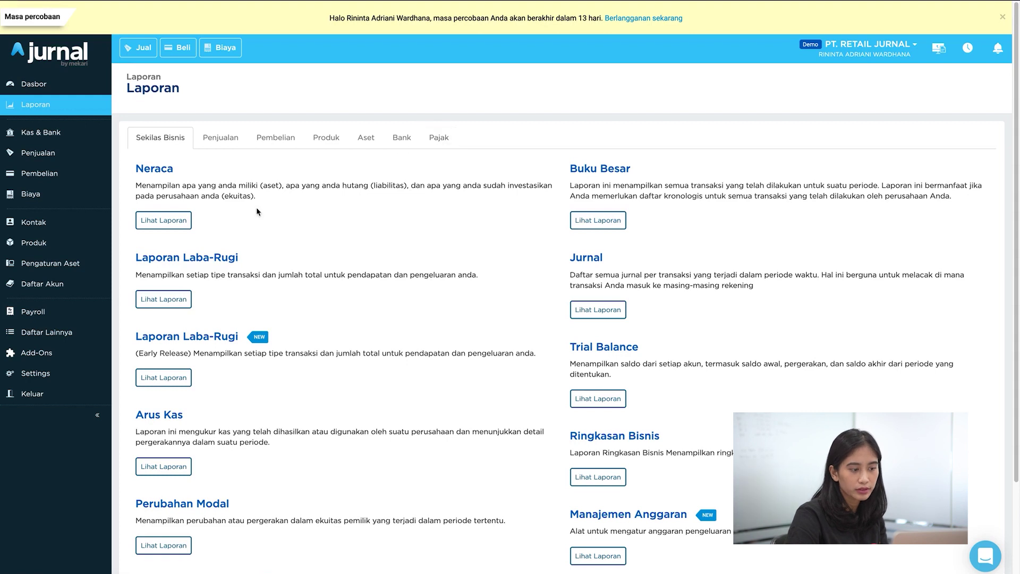
Step: View Laporan Piutang Pelanggan with Shopee and Tokopedia invoices expanded, then open the Neraca balance sheet
{"action": "left_click", "coordinate": [229, 149]}
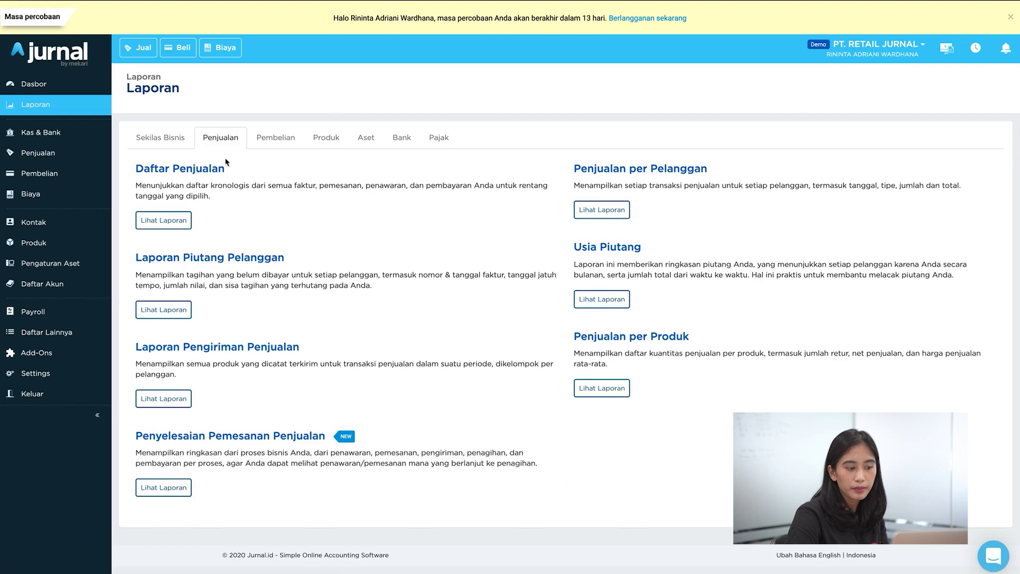
{"action": "left_click", "coordinate": [173, 310]}
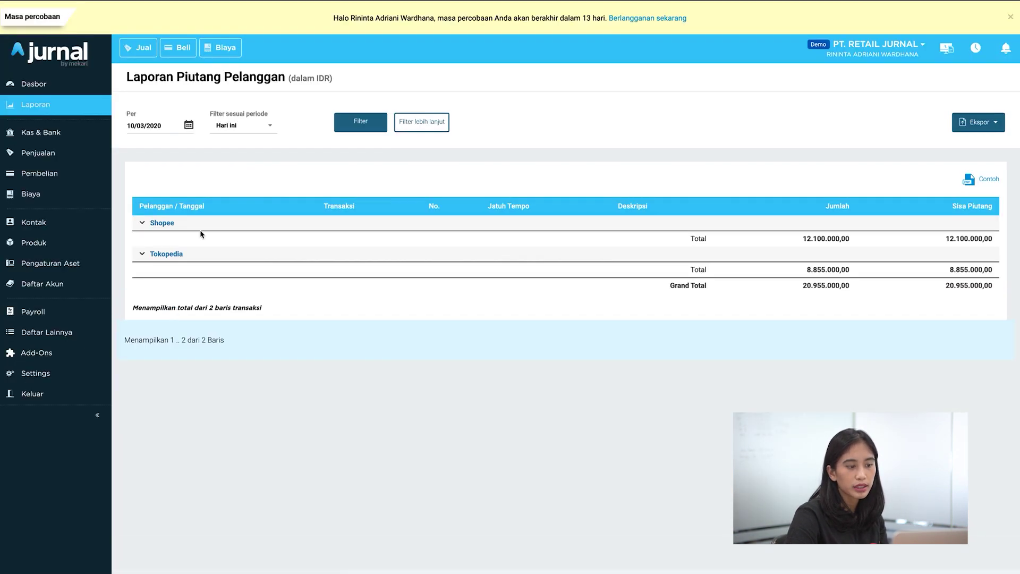
{"action": "left_click", "coordinate": [142, 223]}
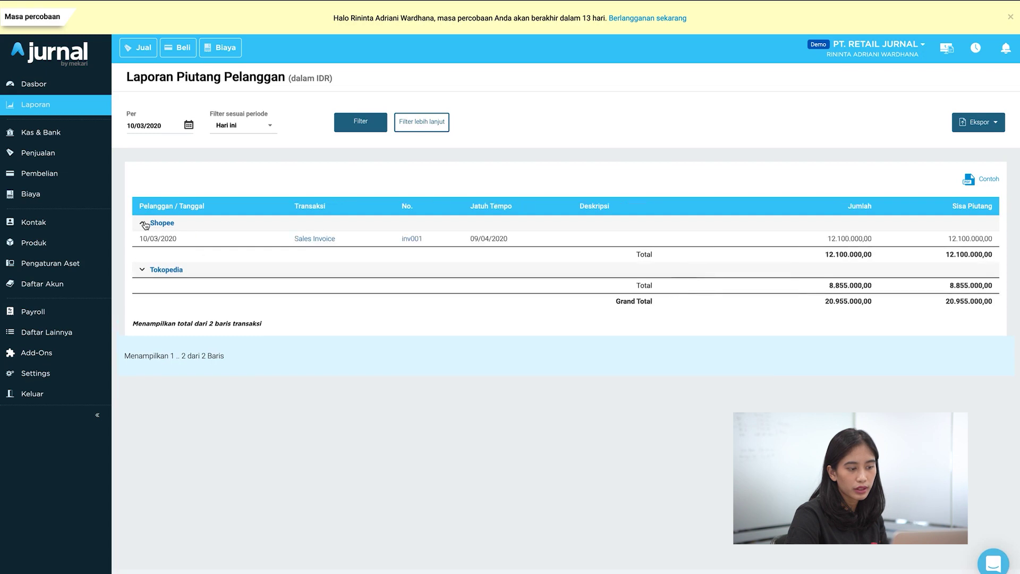
{"action": "left_click", "coordinate": [142, 270]}
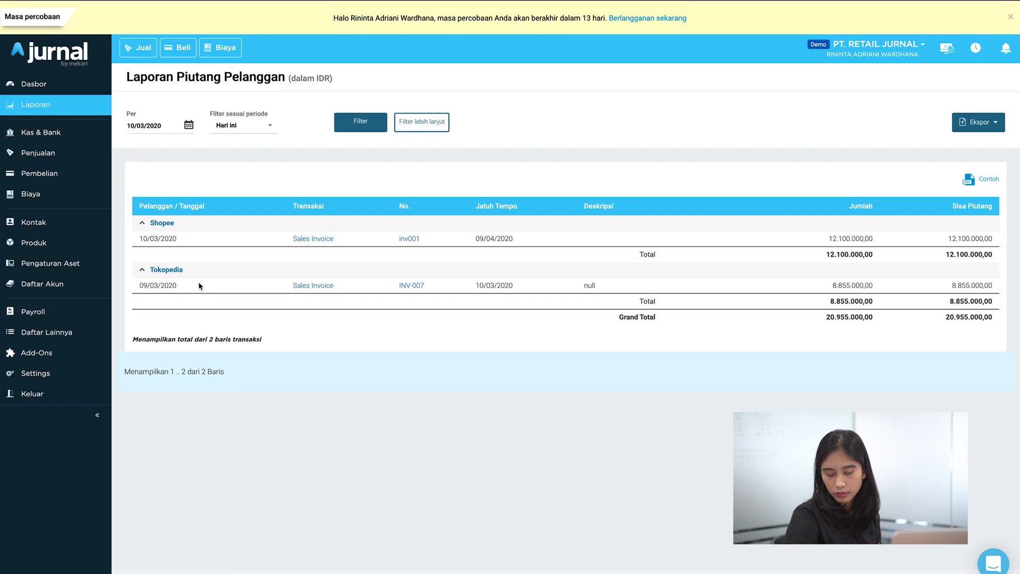
{"action": "left_click", "coordinate": [93, 113]}
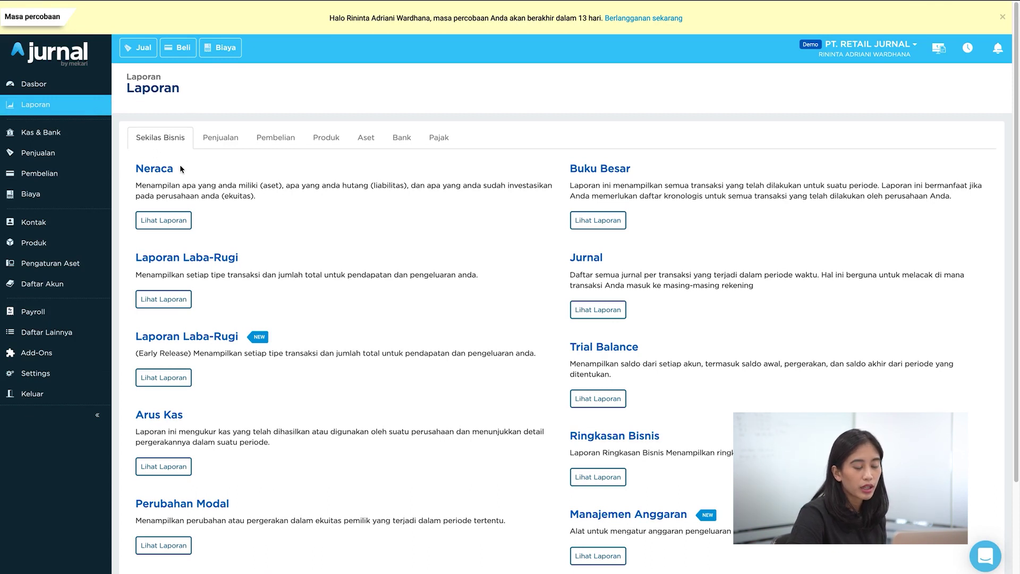
{"action": "left_click", "coordinate": [177, 218]}
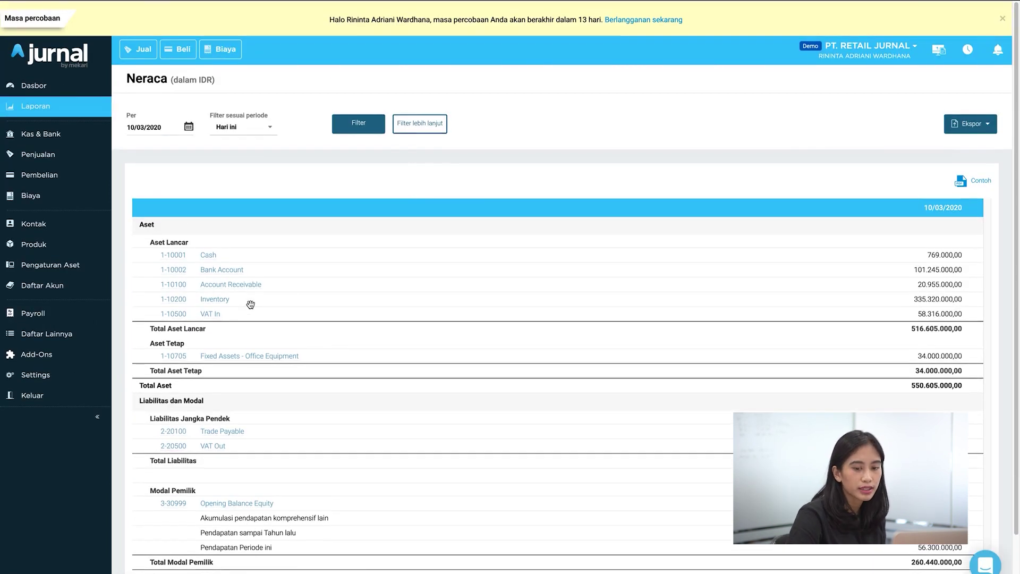
Step: Scroll through the Neraca balance sheet and return to the reports overview
{"action": "scroll", "coordinate": [250, 303], "scroll_direction": "down", "scroll_amount": 2}
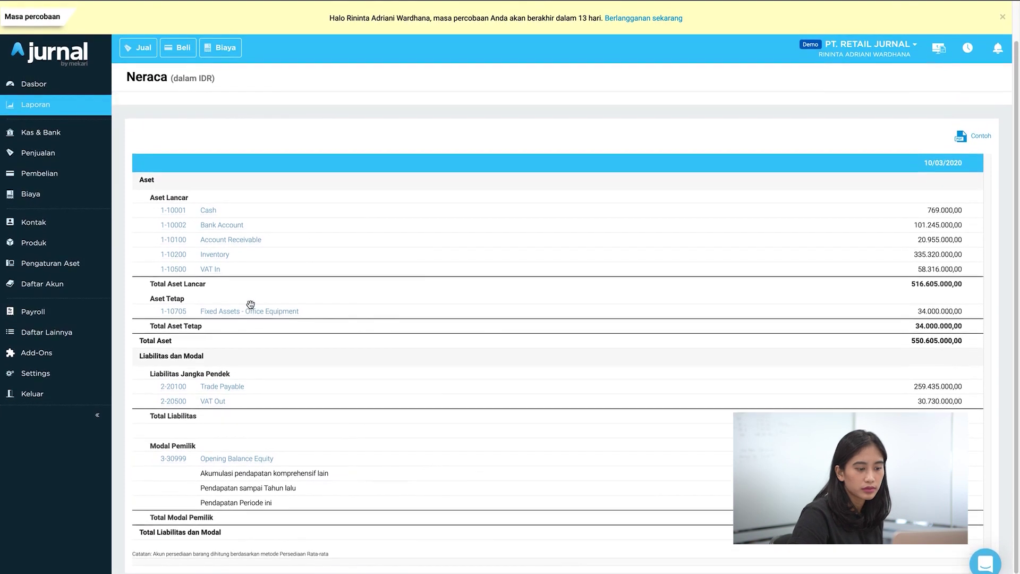
{"action": "scroll", "coordinate": [250, 304], "scroll_direction": "up", "scroll_amount": 1}
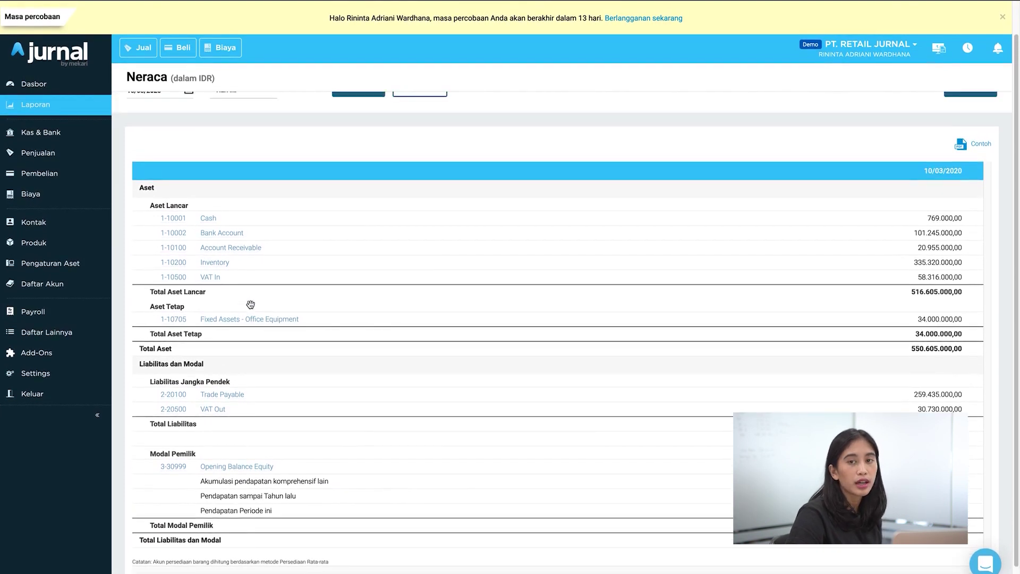
{"action": "left_click", "coordinate": [95, 112]}
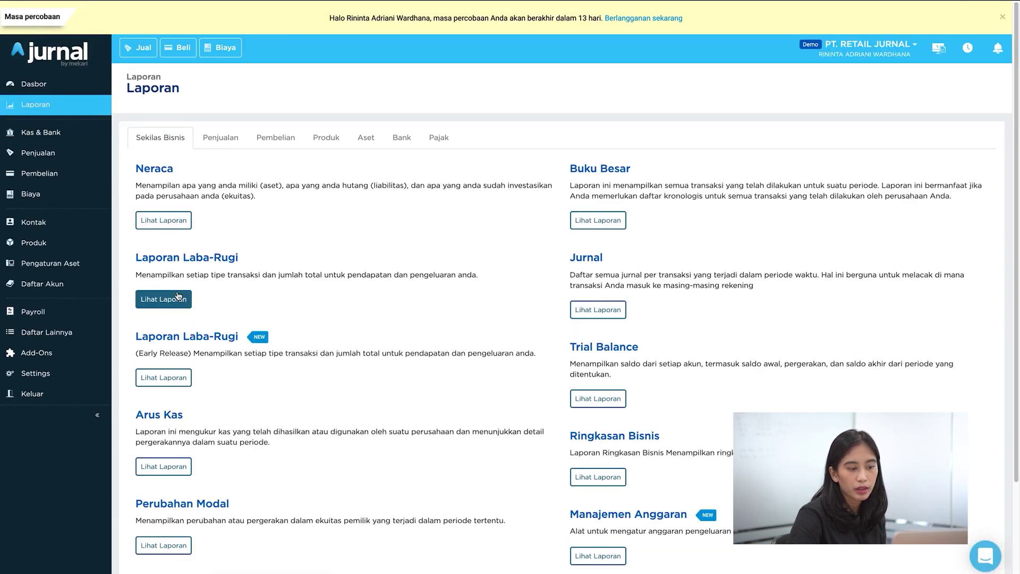
Step: Filter the Laba Rugi report to 01/03/2020–31/03/2020 and check its export formats without exporting
{"action": "left_click", "coordinate": [179, 297]}
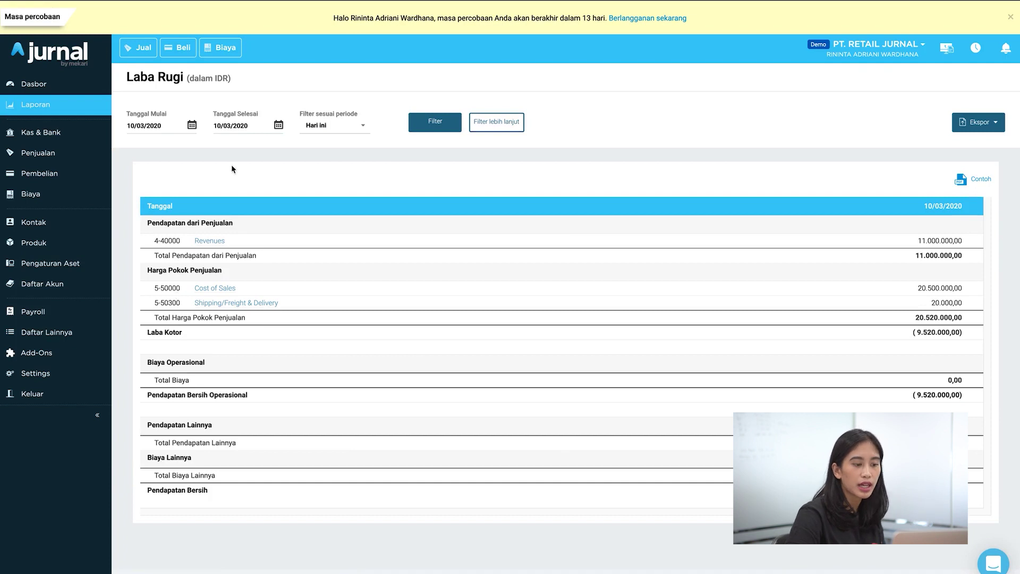
{"action": "left_click", "coordinate": [342, 129]}
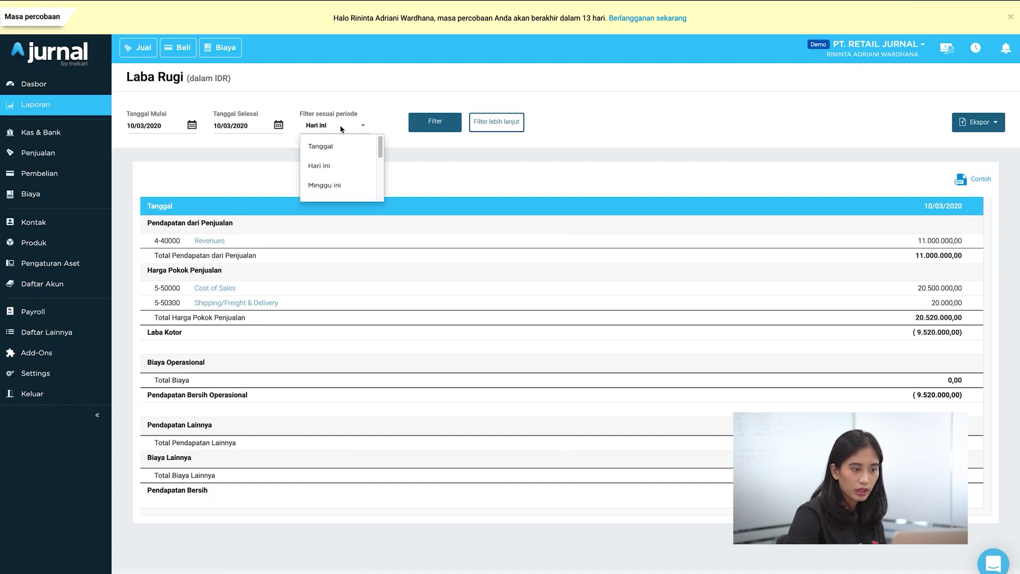
{"action": "left_click", "coordinate": [193, 128]}
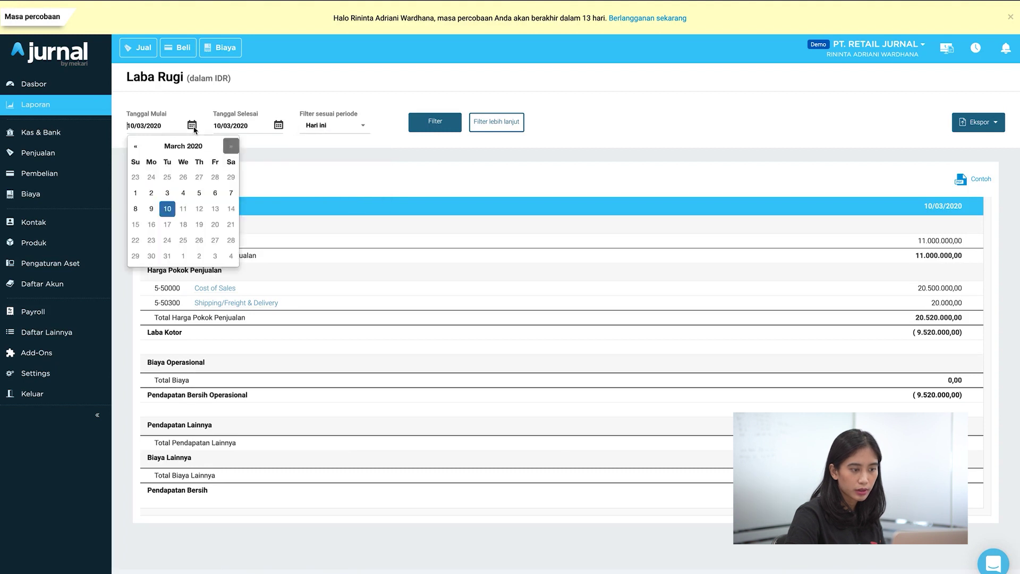
{"action": "left_click", "coordinate": [137, 194]}
{"action": "left_click", "coordinate": [278, 126]}
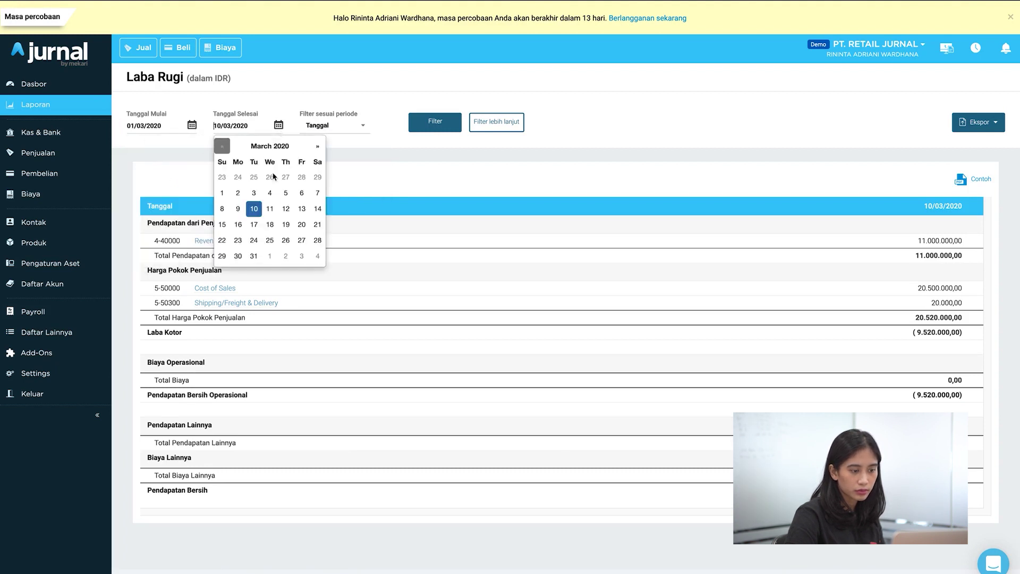
{"action": "left_click", "coordinate": [254, 256]}
{"action": "left_click", "coordinate": [443, 123]}
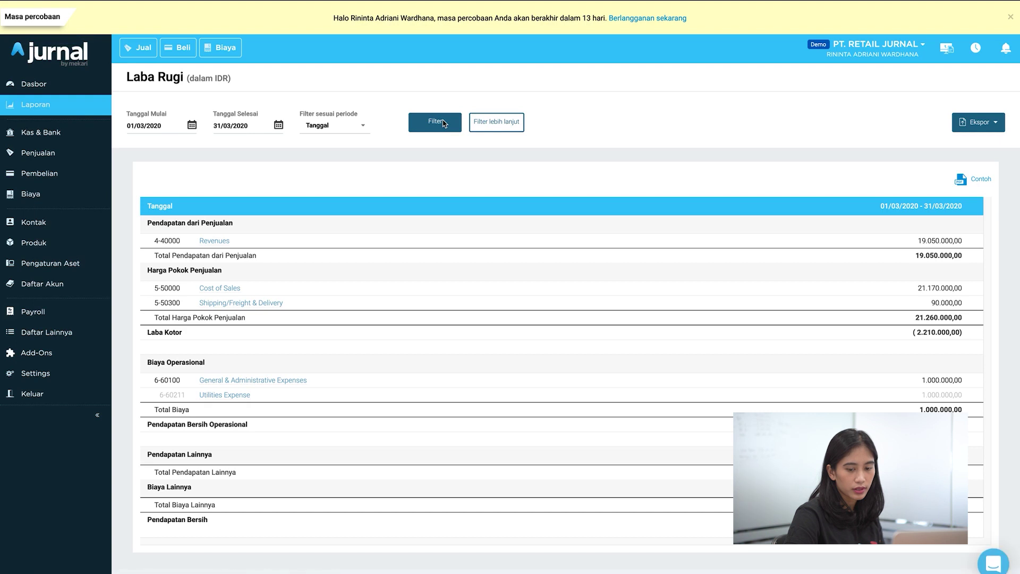
{"action": "left_click", "coordinate": [995, 123]}
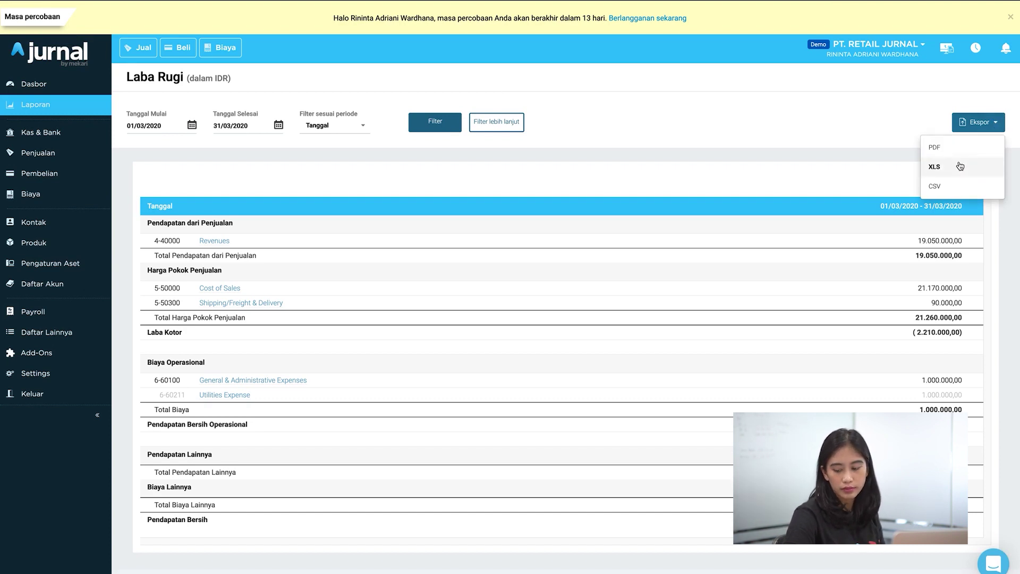
{"action": "left_click", "coordinate": [811, 145]}
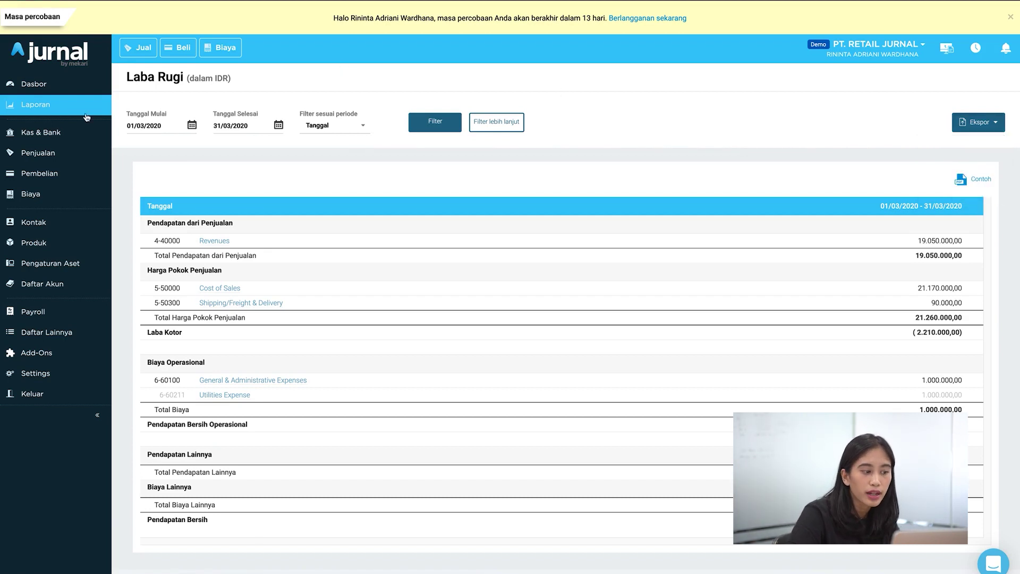
Step: Open the Dasbor, hide the getting-started panel, and scroll down to the Laba Rugi widget
{"action": "left_click", "coordinate": [81, 86]}
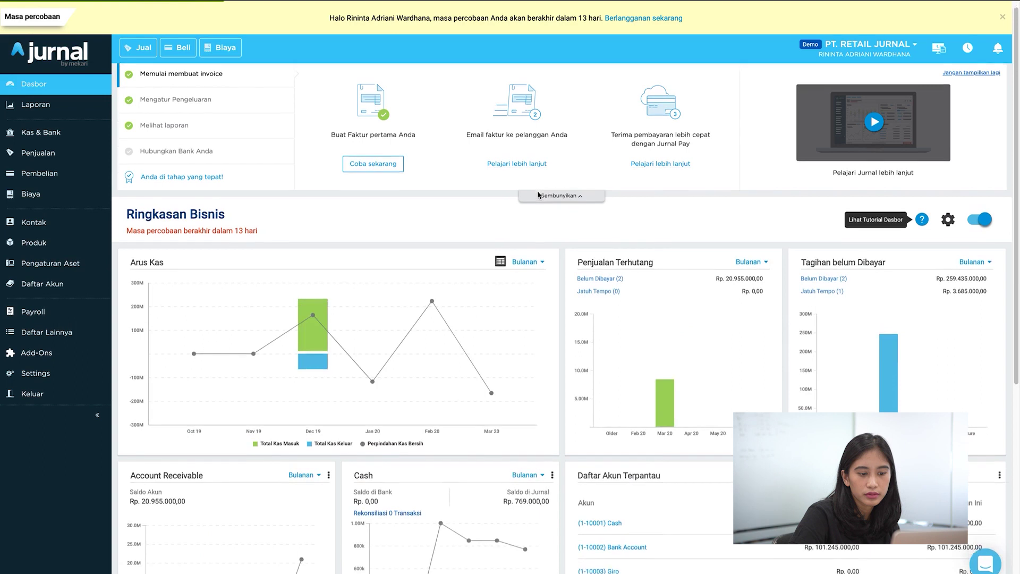
{"action": "left_click", "coordinate": [537, 195]}
{"action": "scroll", "coordinate": [537, 195], "scroll_direction": "down", "scroll_amount": 1}
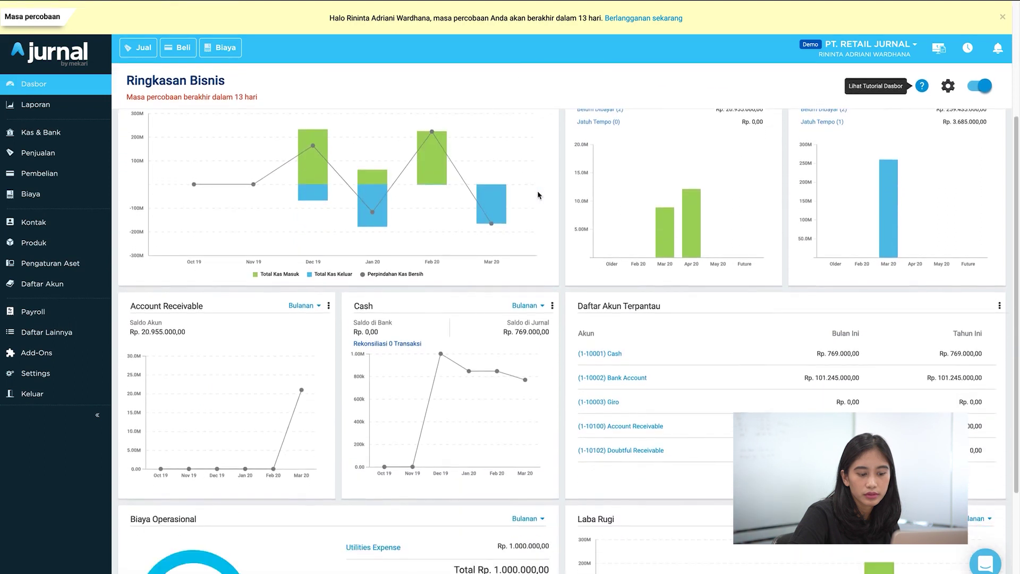
{"action": "scroll", "coordinate": [538, 195], "scroll_direction": "up", "scroll_amount": 2}
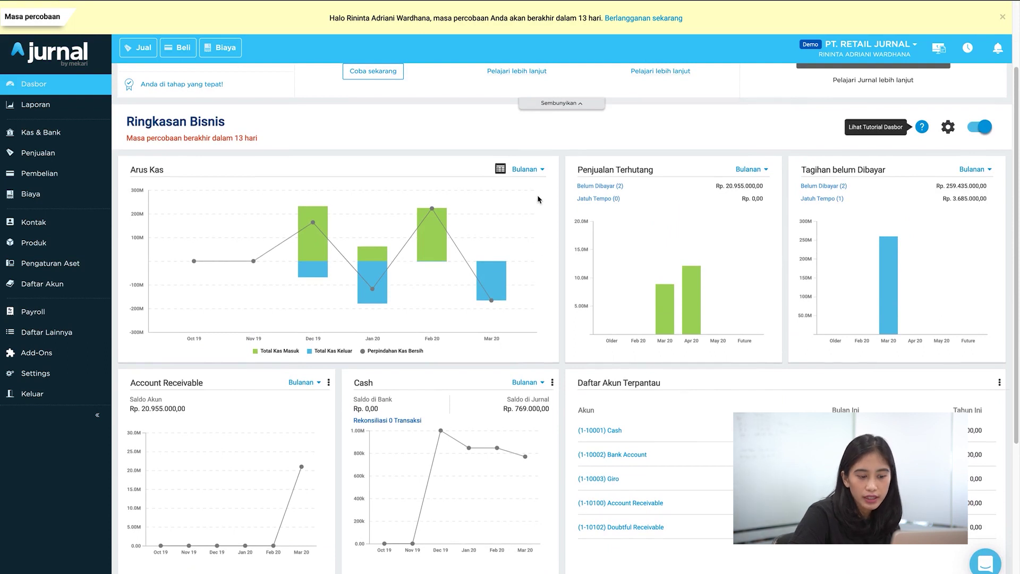
{"action": "scroll", "coordinate": [537, 195], "scroll_direction": "down", "scroll_amount": 2}
{"action": "scroll", "coordinate": [543, 272], "scroll_direction": "down", "scroll_amount": 3}
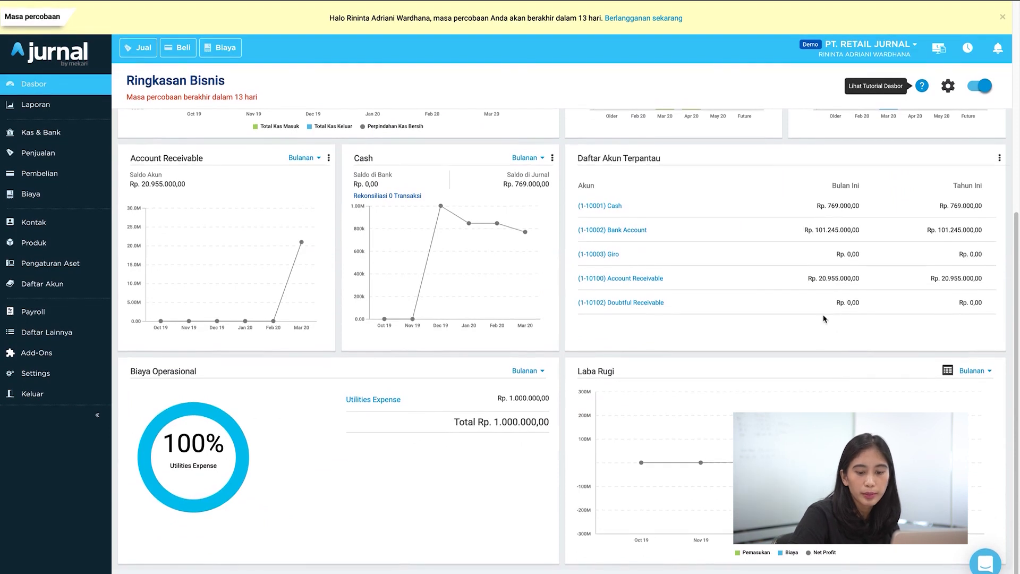
Step: Change the Laba Rugi chart period from Bulanan to Kuartalan
{"action": "left_click", "coordinate": [972, 375]}
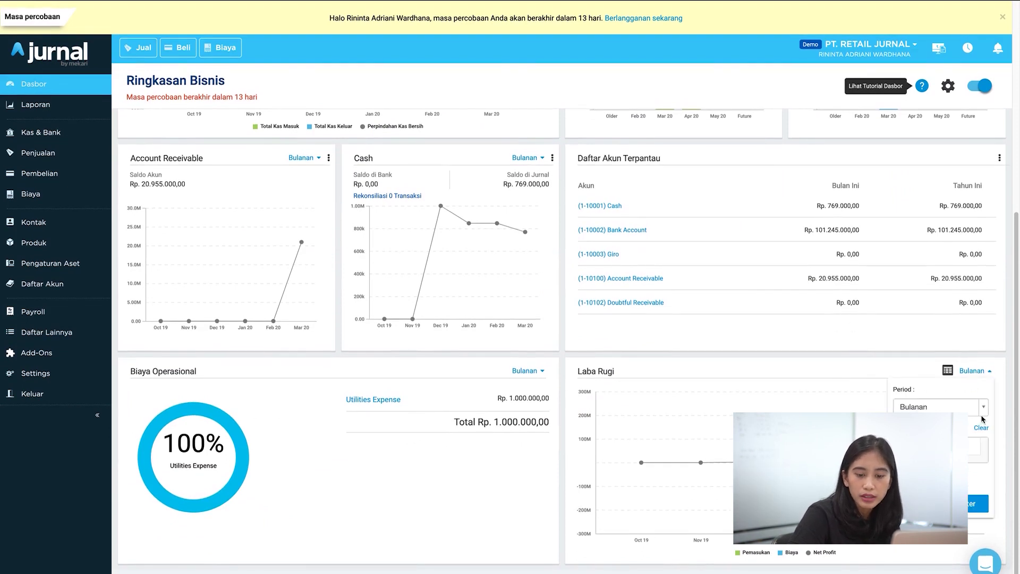
{"action": "left_click", "coordinate": [987, 410]}
{"action": "left_click", "coordinate": [977, 468]}
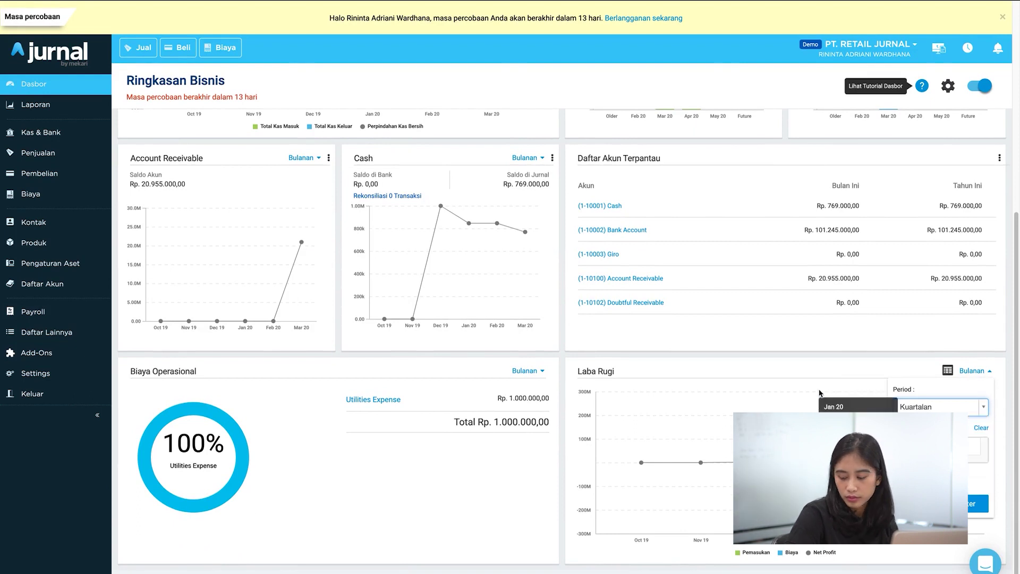